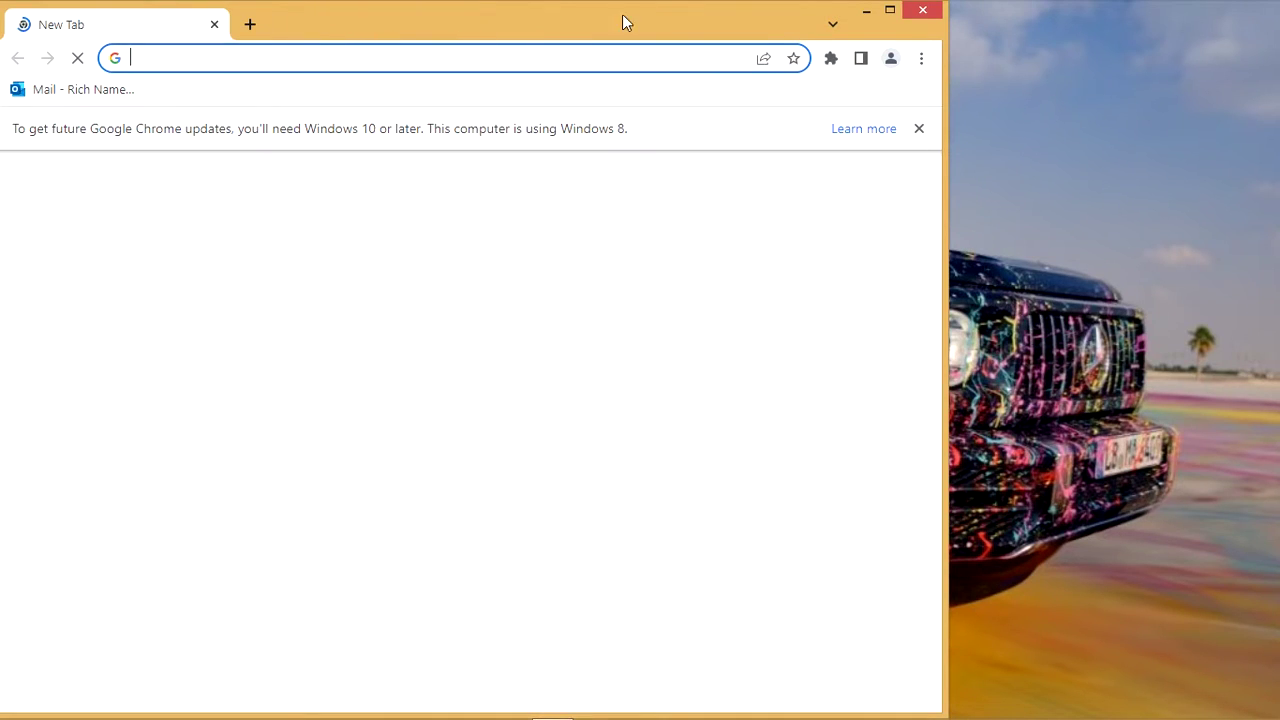
Maximize the Chrome window and open a new Incognito window from the ⋮ menu
{"action": "left_click", "coordinate": [889, 10]}
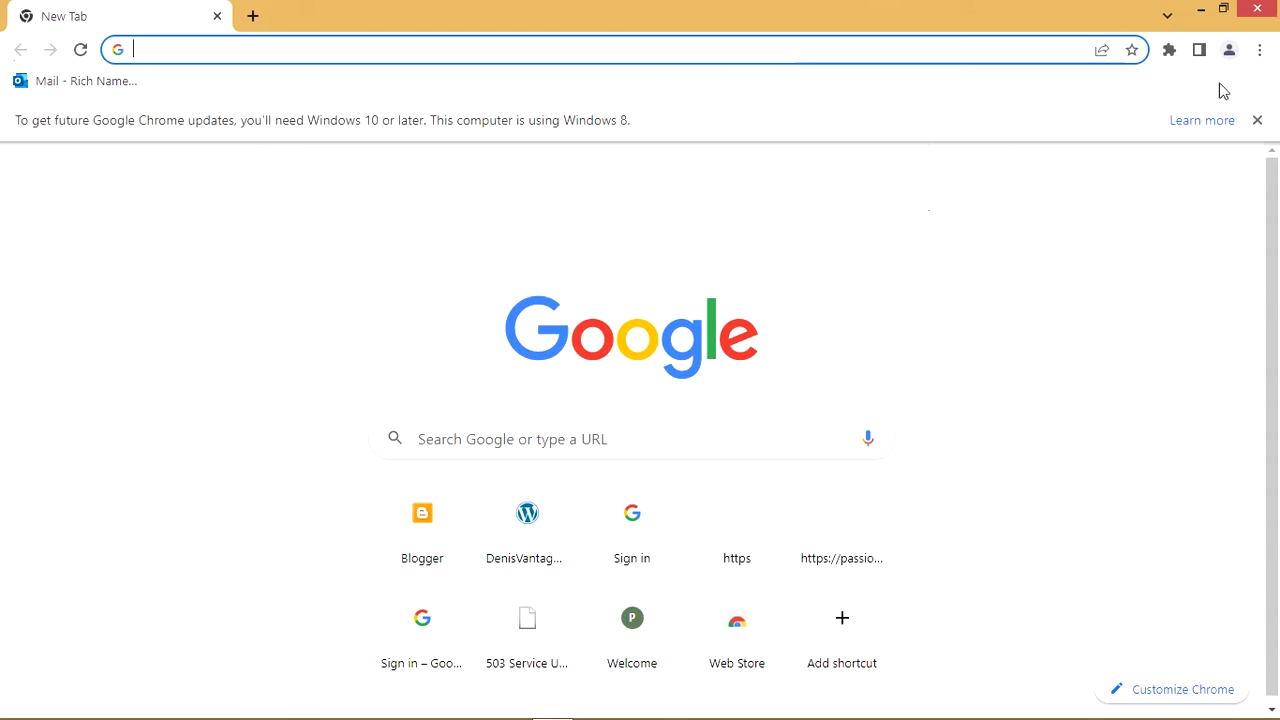
{"action": "left_click", "coordinate": [1257, 52]}
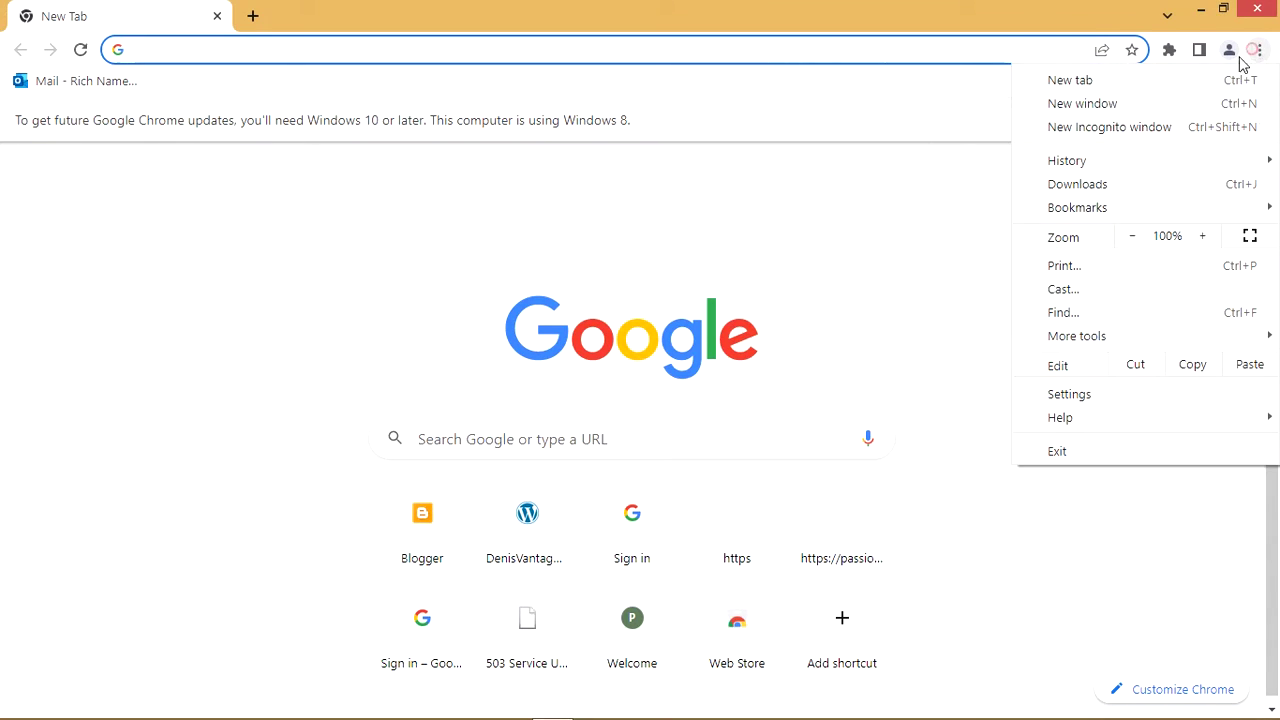
{"action": "left_click", "coordinate": [1186, 129]}
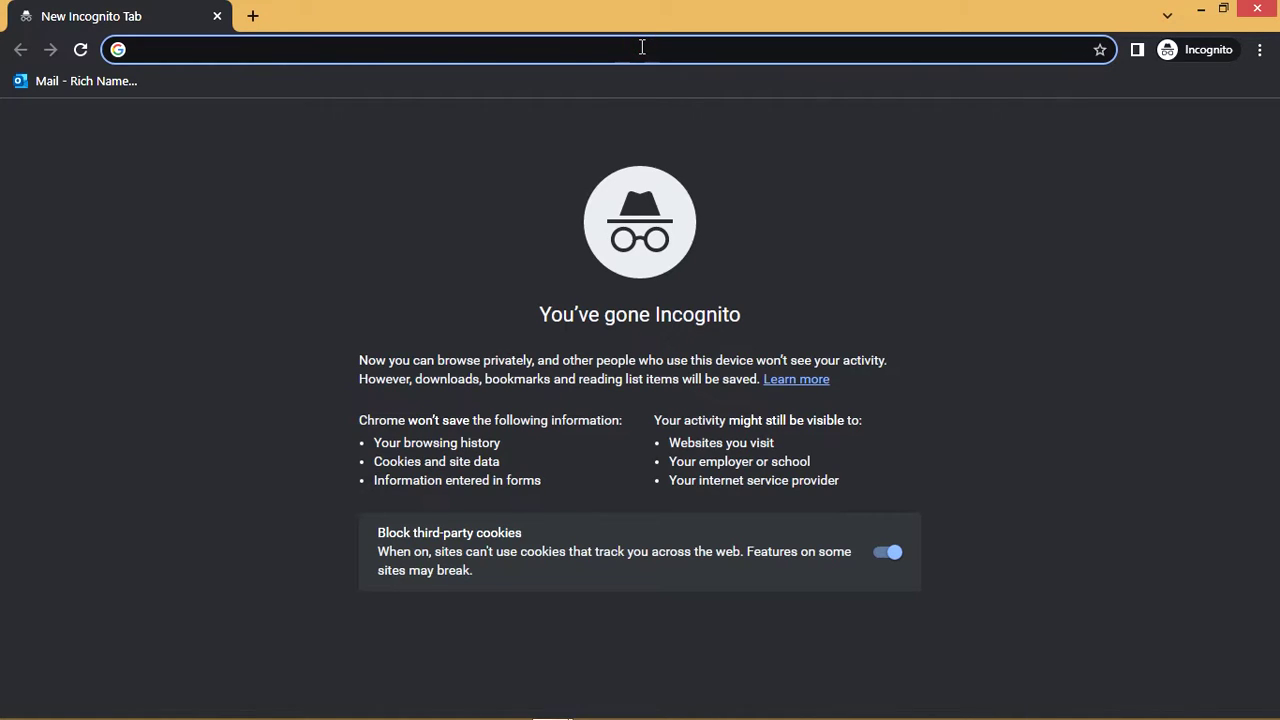
Search Google for 'infinity free' and open the 'InfinityFree: Free Web Hosting with PHP and MySQL' result
{"action": "type", "text": "in"}
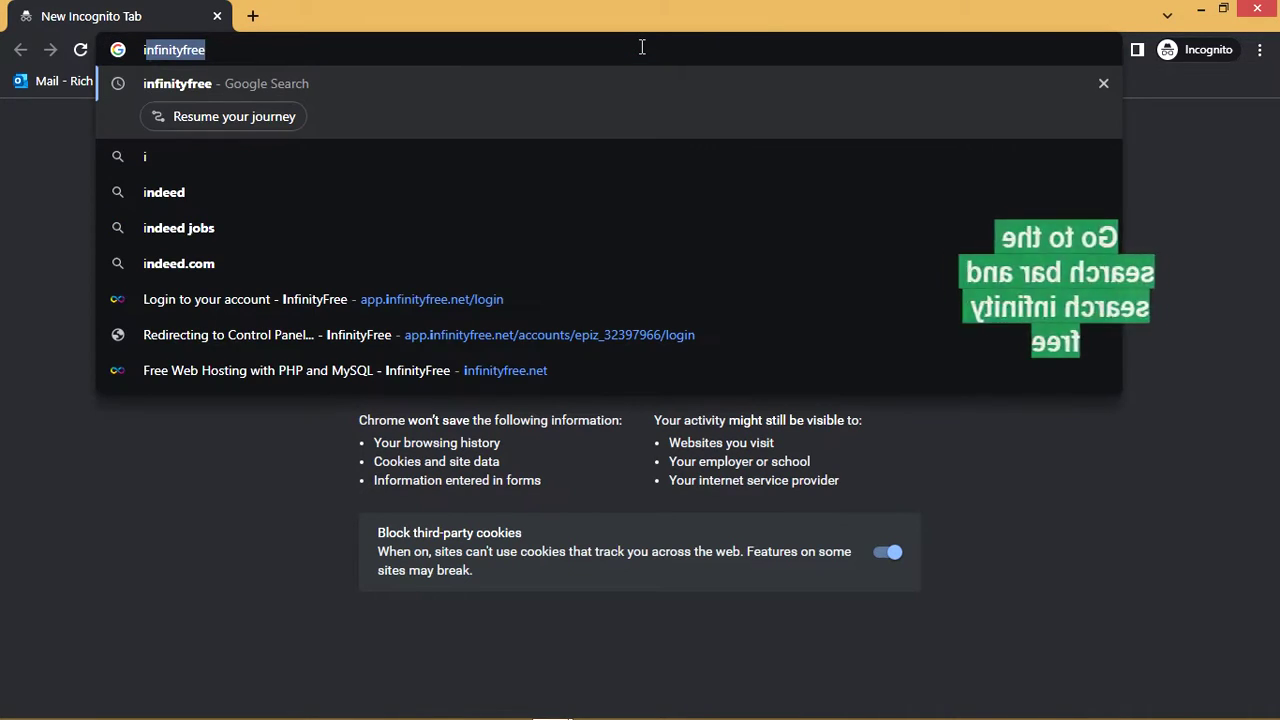
{"action": "type", "text": "fini"}
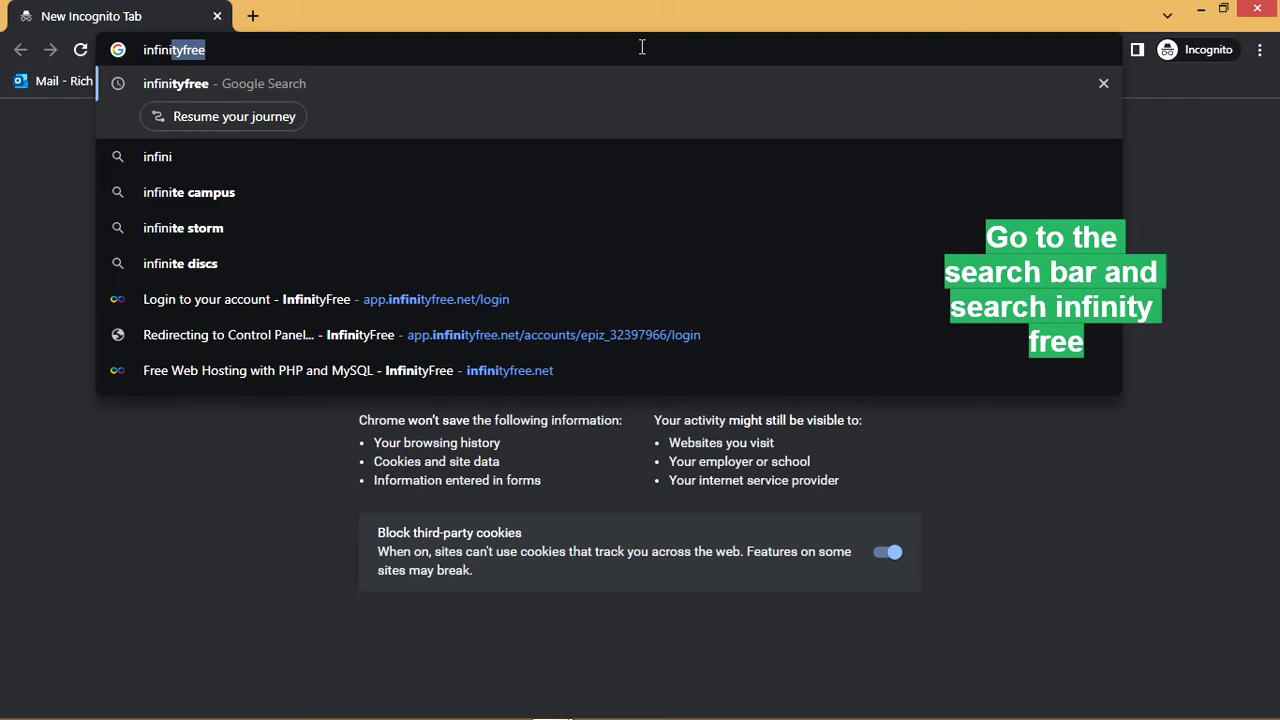
{"action": "type", "text": "ty free"}
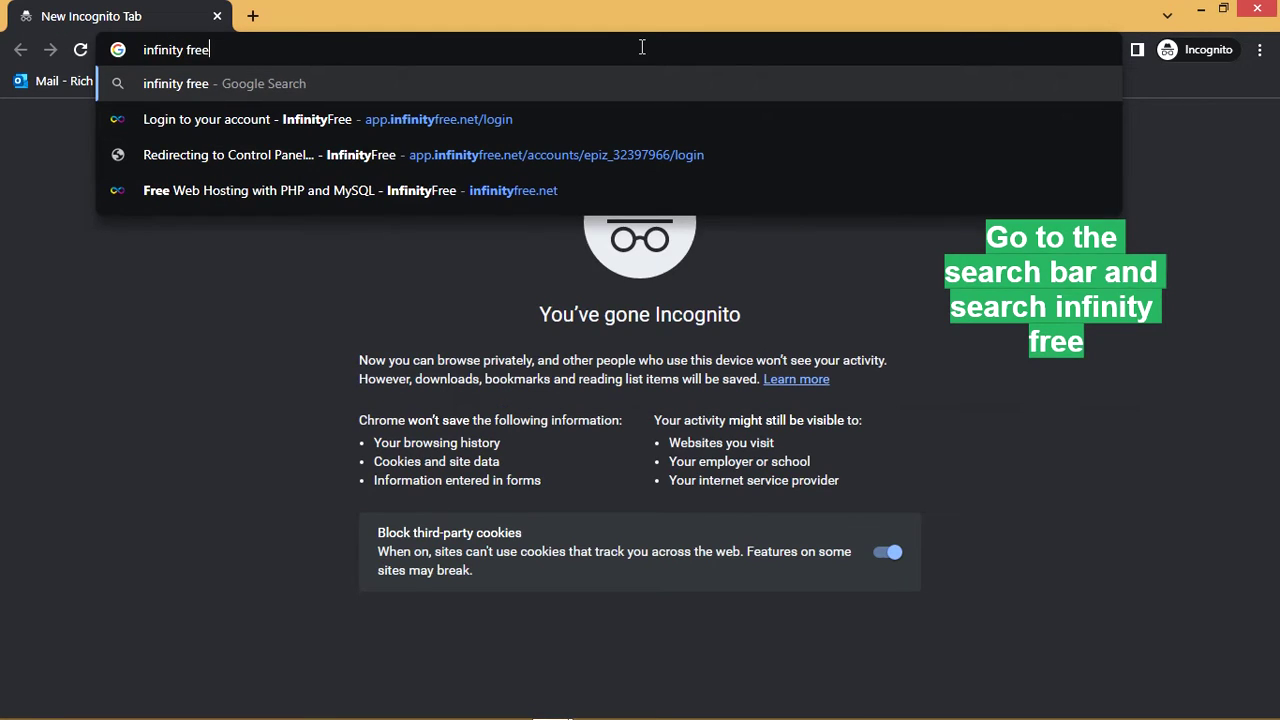
{"action": "key", "text": "Return"}
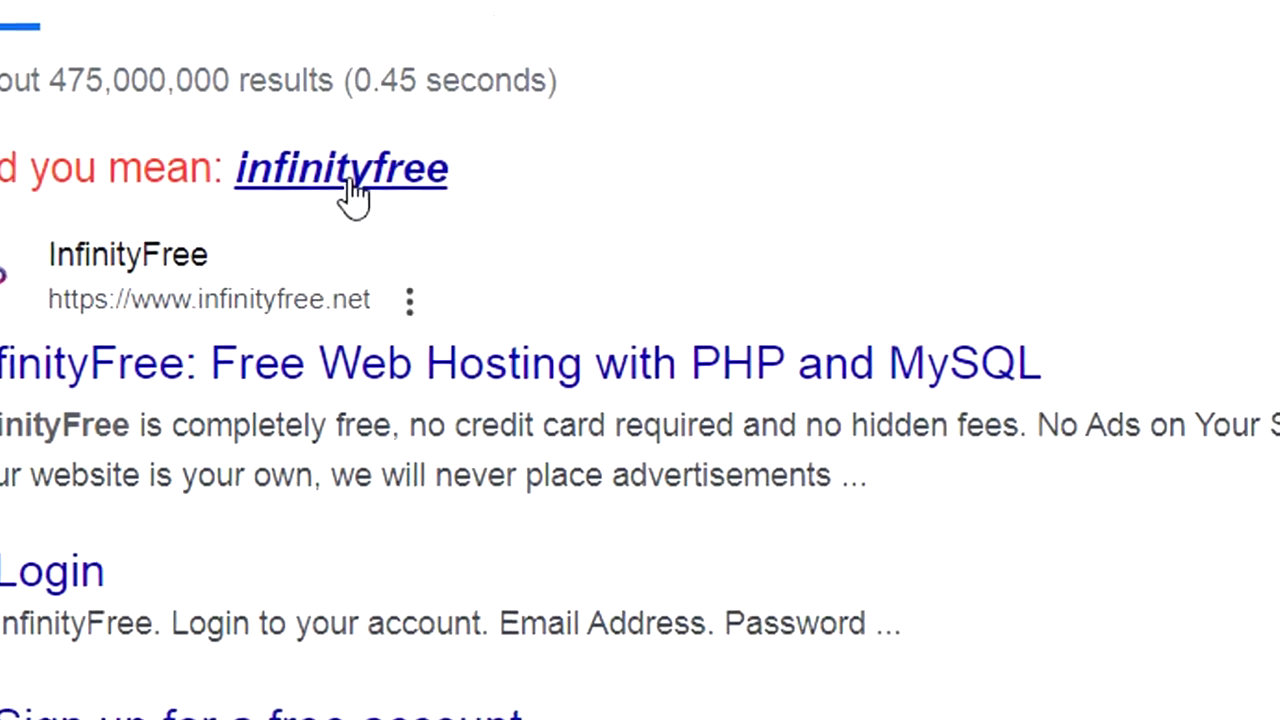
{"action": "left_click", "coordinate": [422, 363]}
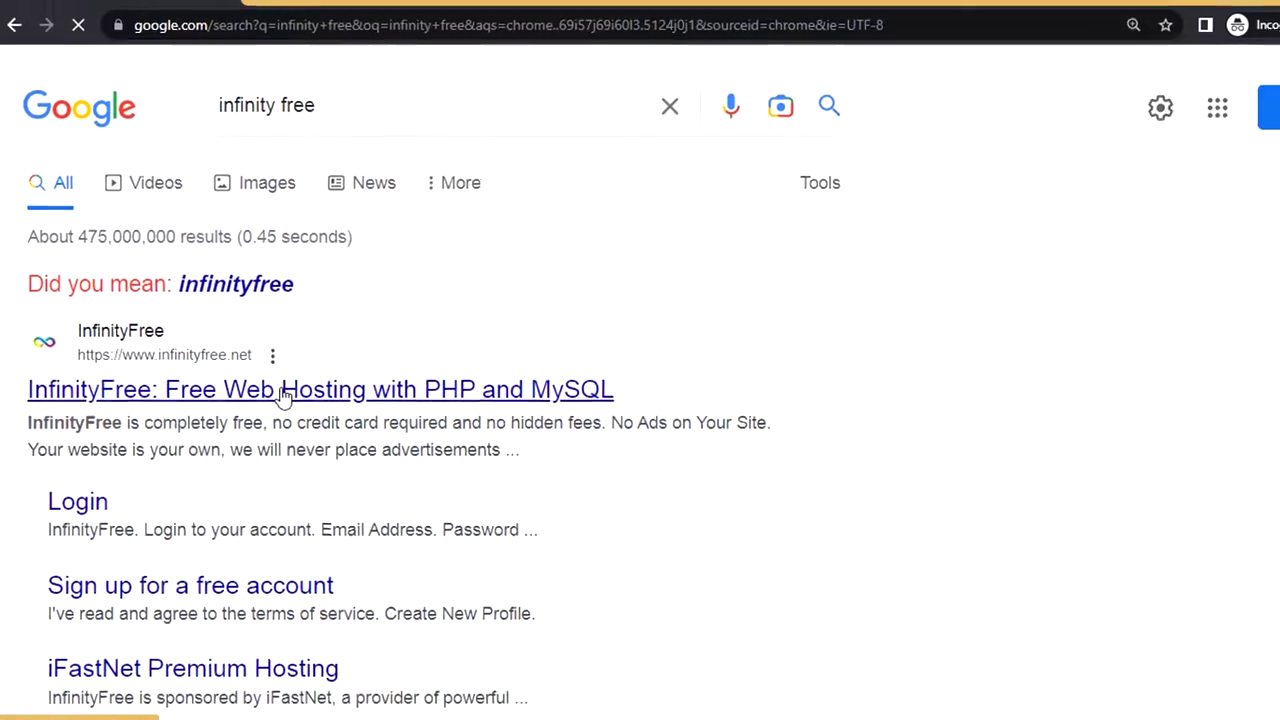
{"action": "left_click", "coordinate": [285, 395]}
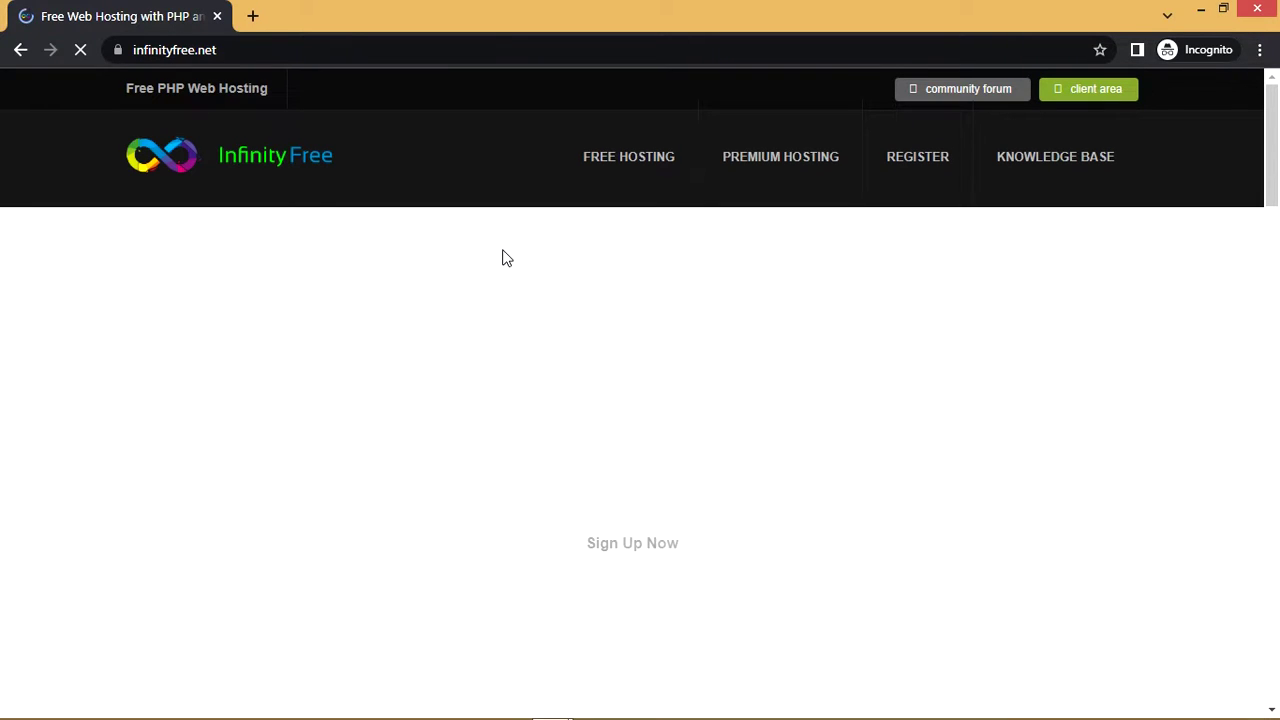
Scroll down the homepage and highlight, then clear, the Free Hosting Features heading text
{"action": "scroll", "coordinate": [505, 258], "scroll_direction": "down", "scroll_amount": 1}
{"action": "scroll", "coordinate": [505, 258], "scroll_direction": "down", "scroll_amount": 10}
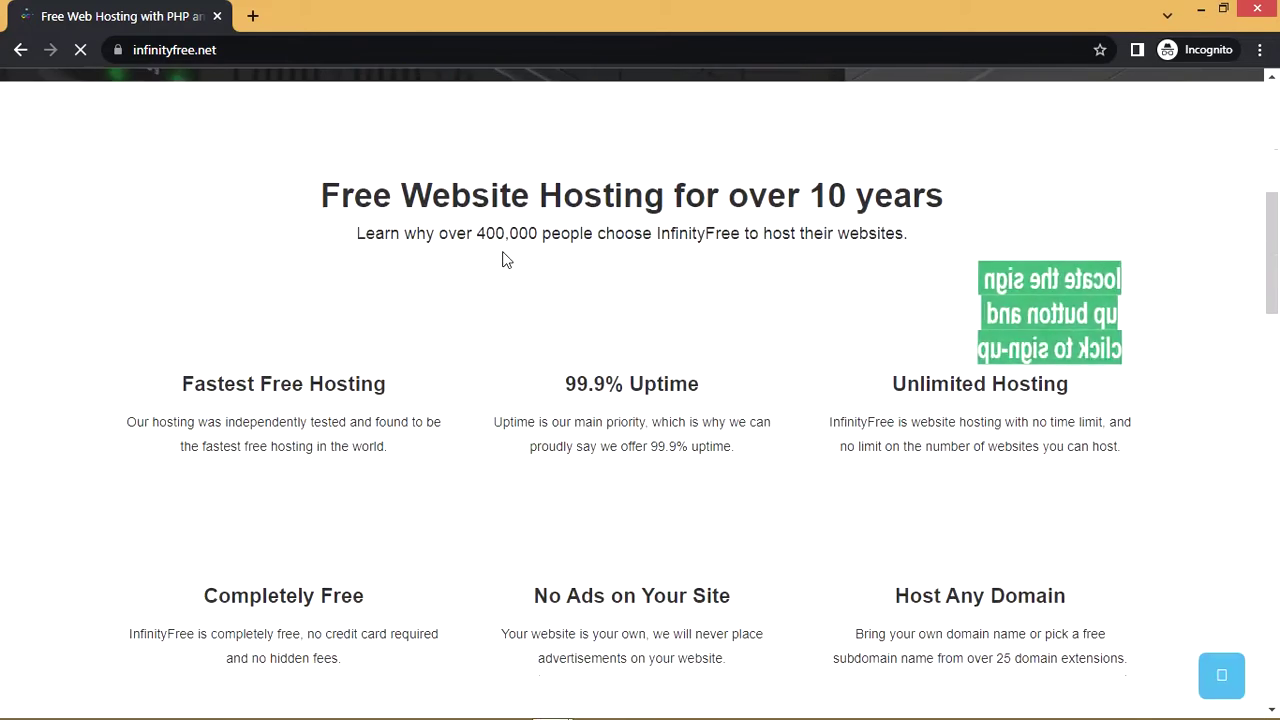
{"action": "scroll", "coordinate": [505, 258], "scroll_direction": "down", "scroll_amount": 6}
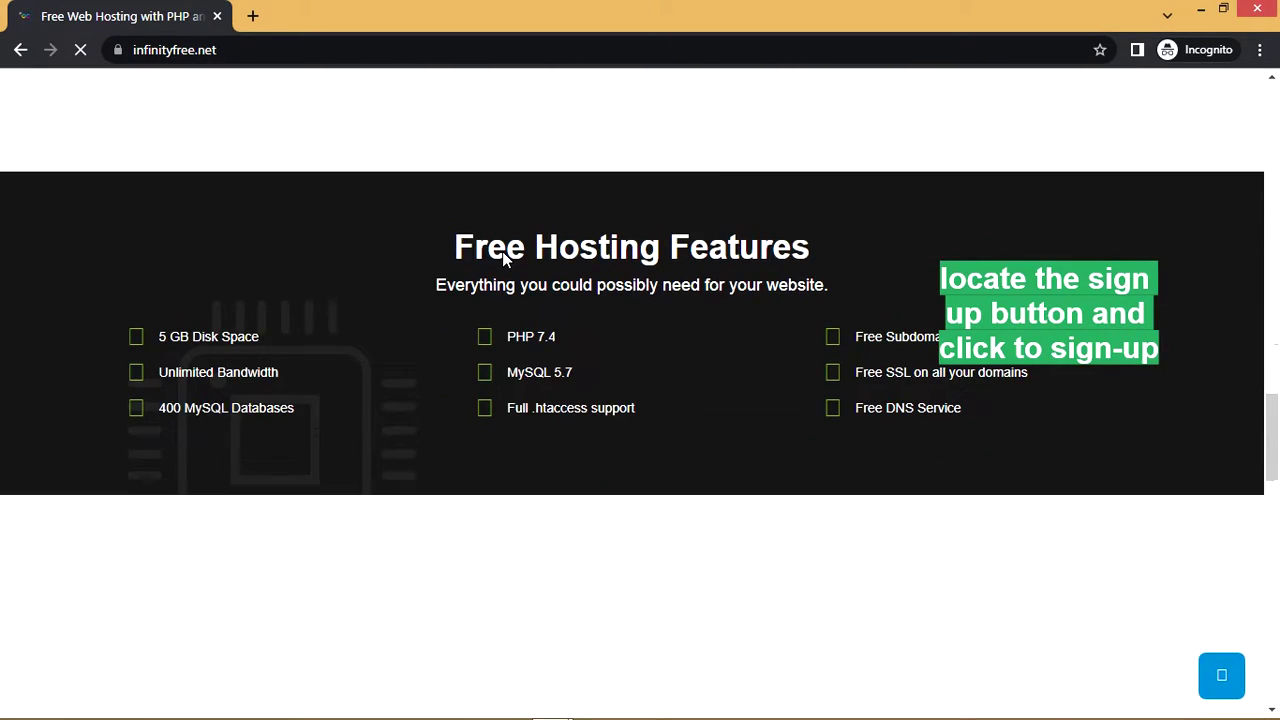
{"action": "left_click_drag", "start_coordinate": [396, 247], "coordinate": [816, 278]}
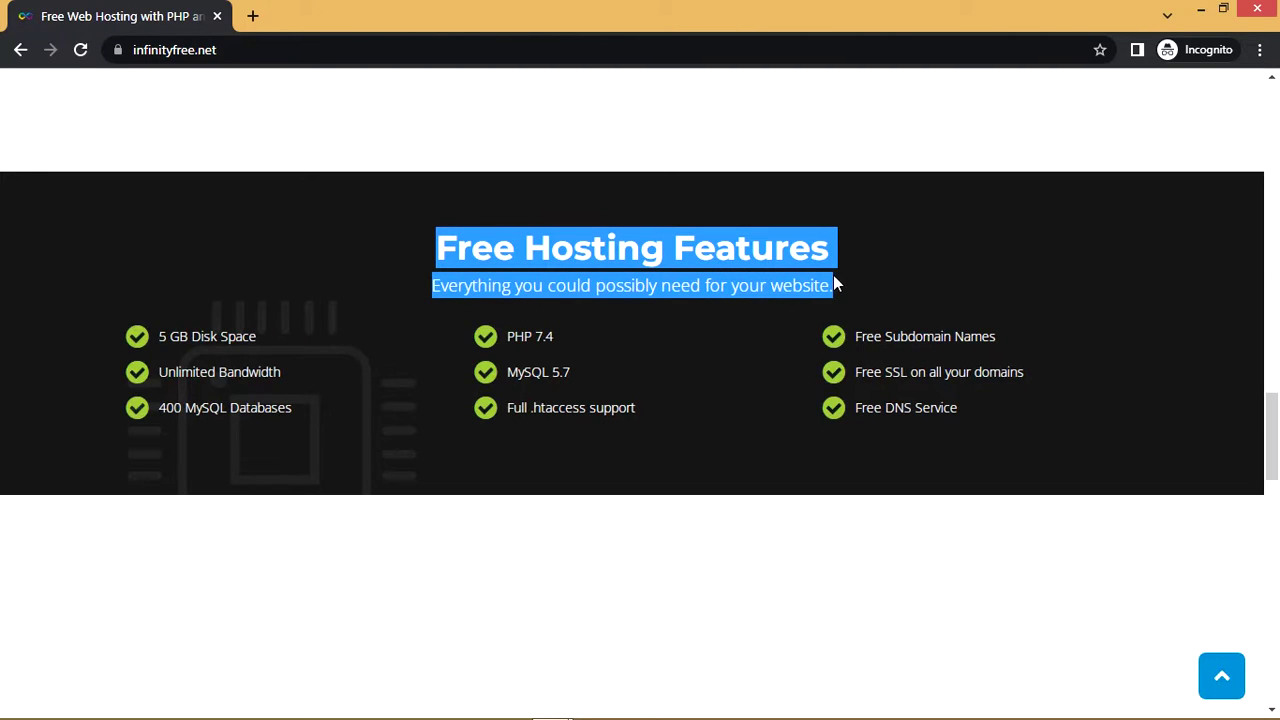
{"action": "left_click", "coordinate": [640, 367]}
Agree to the privacy banner and go to the Sign Up Now registration form
{"action": "scroll", "coordinate": [636, 350], "scroll_direction": "up", "scroll_amount": 8}
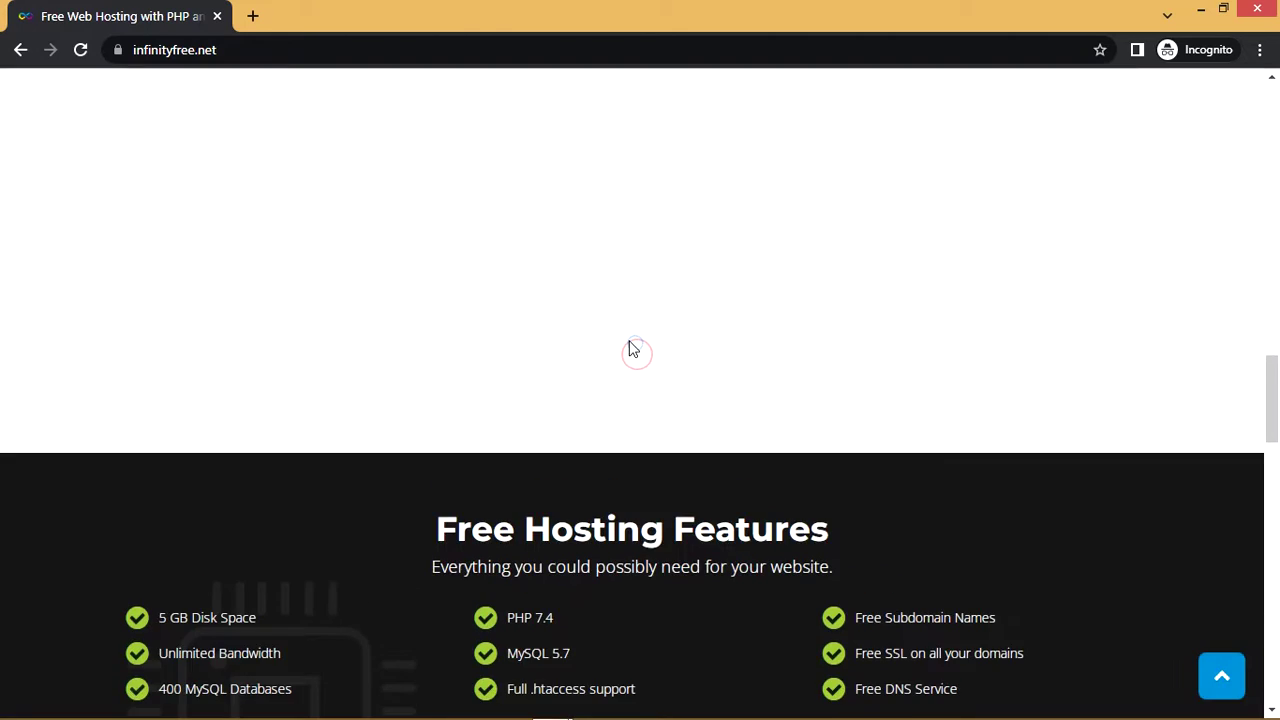
{"action": "left_click", "coordinate": [1117, 677]}
{"action": "scroll", "coordinate": [758, 432], "scroll_direction": "up", "scroll_amount": 10}
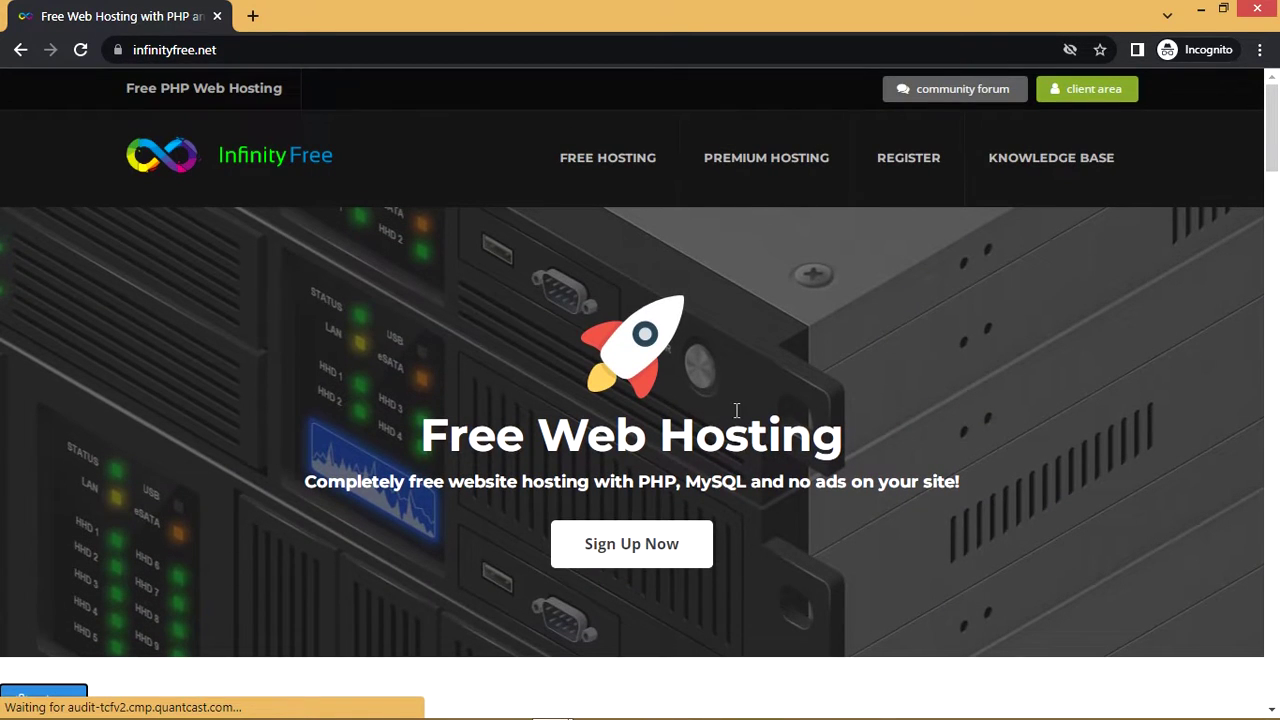
{"action": "left_click", "coordinate": [684, 545]}
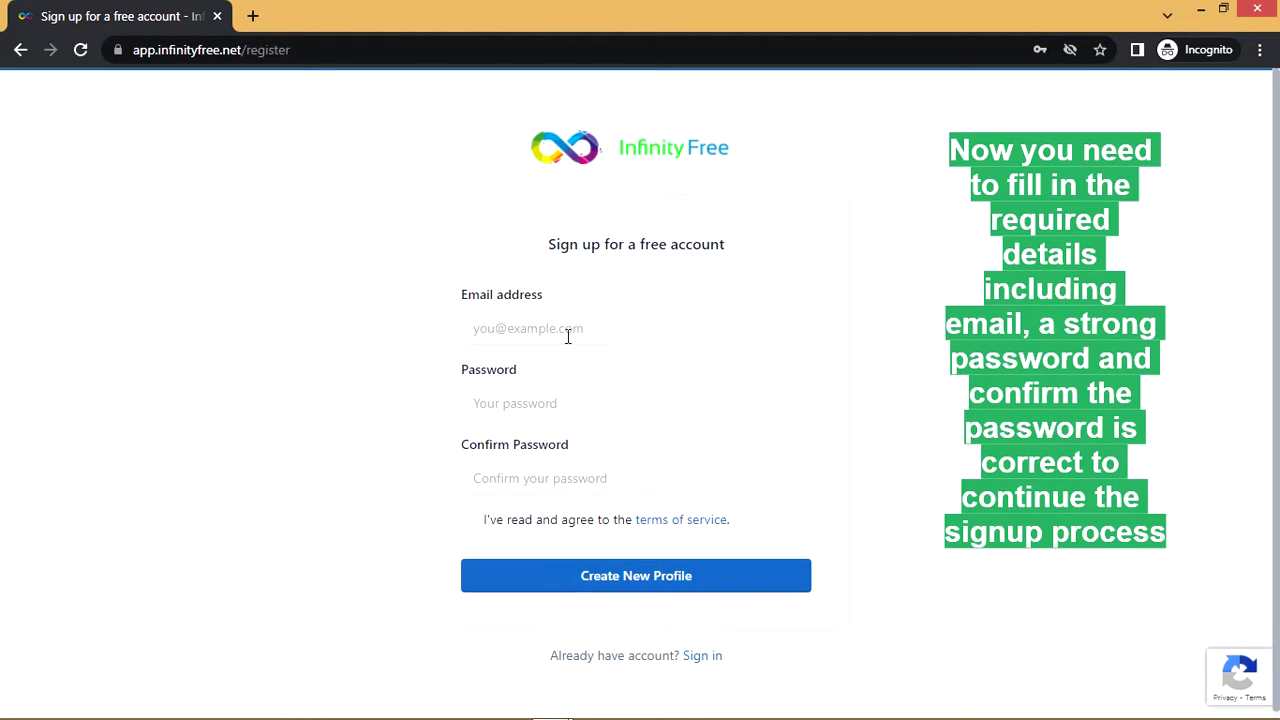
Enter the email address, then type the account password and its confirmation
{"action": "left_click", "coordinate": [566, 333]}
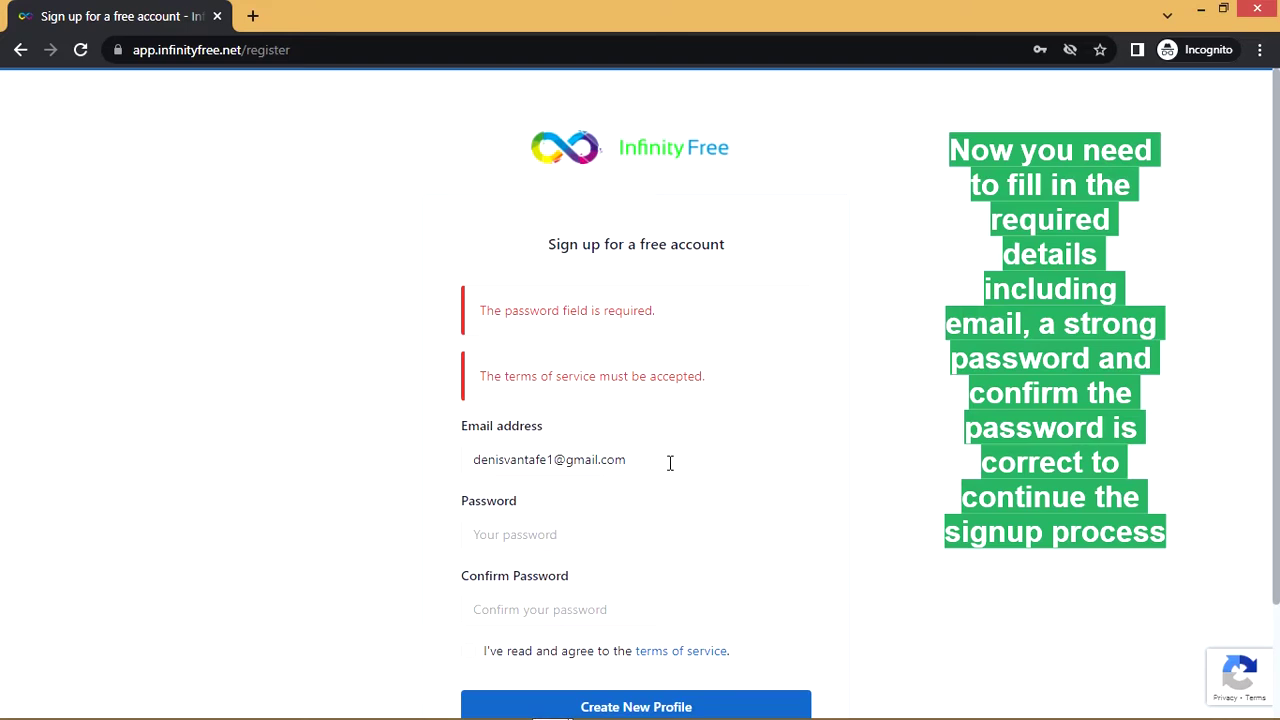
{"action": "left_click", "coordinate": [636, 527]}
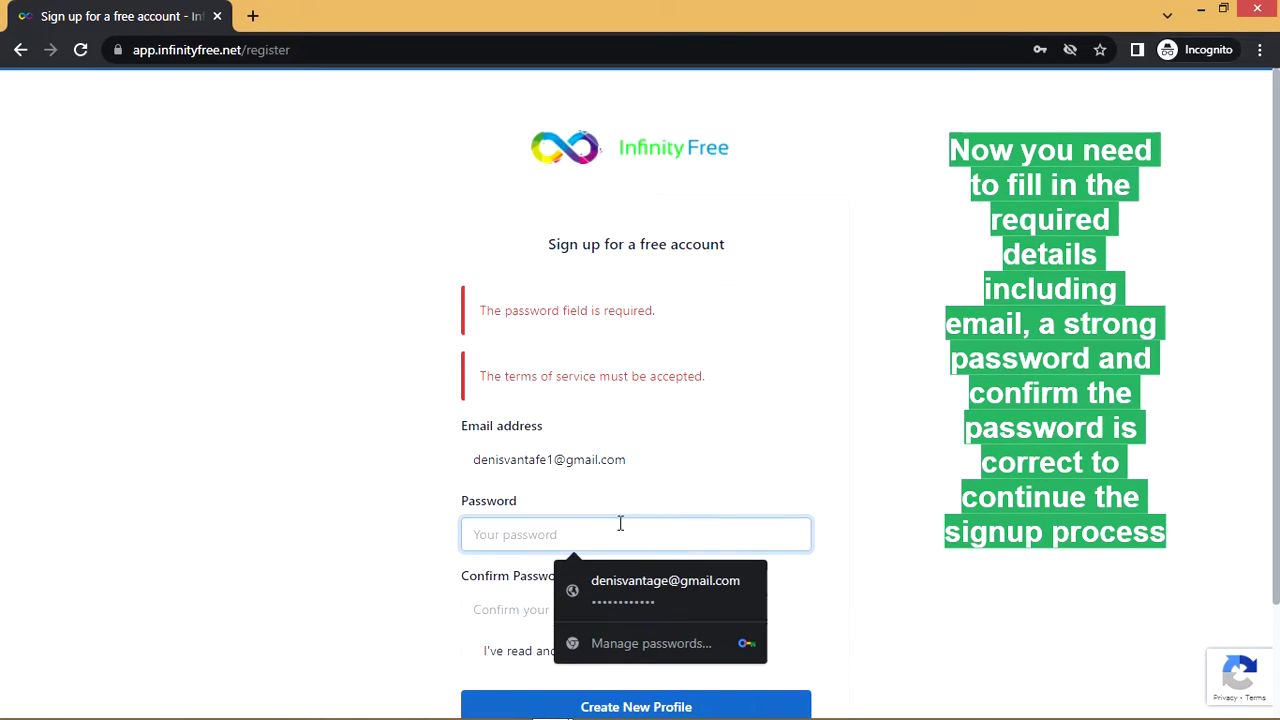
{"action": "left_click", "coordinate": [630, 459]}
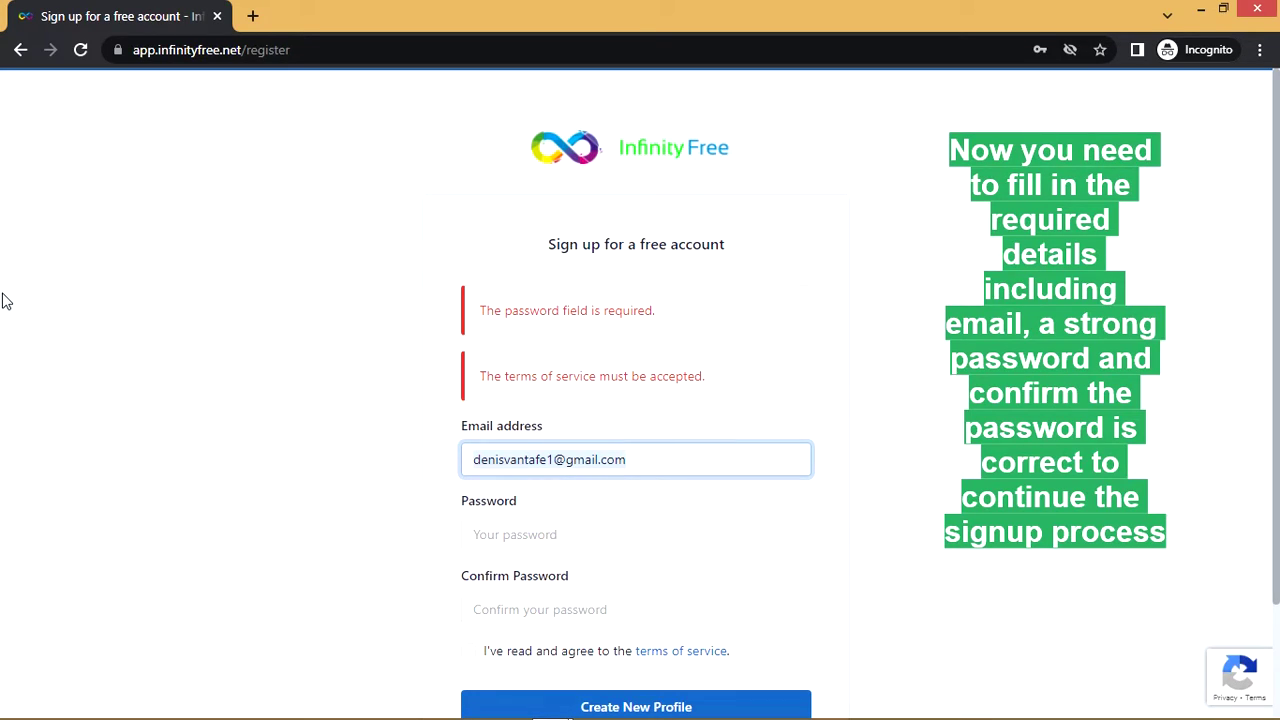
{"action": "key", "text": "ctrl+a"}
{"action": "key", "text": "BackSpace"}
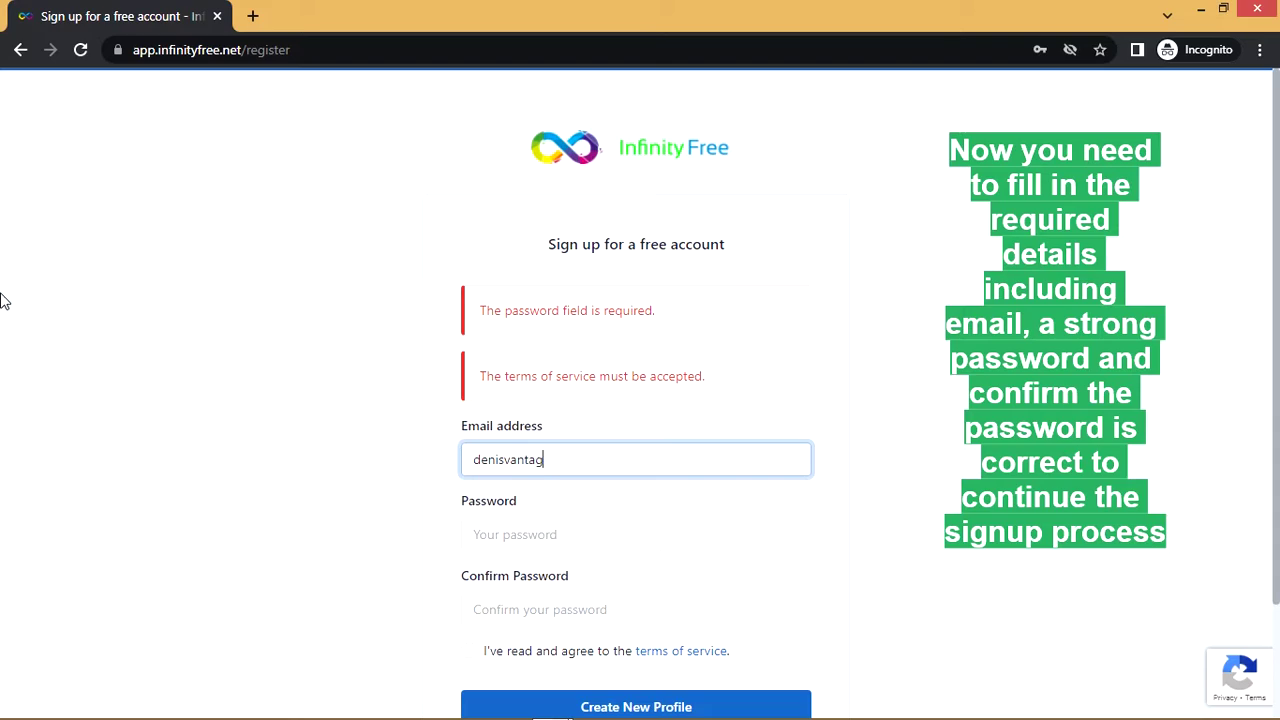
{"action": "left_click", "coordinate": [610, 540]}
{"action": "type", "text": "••"}
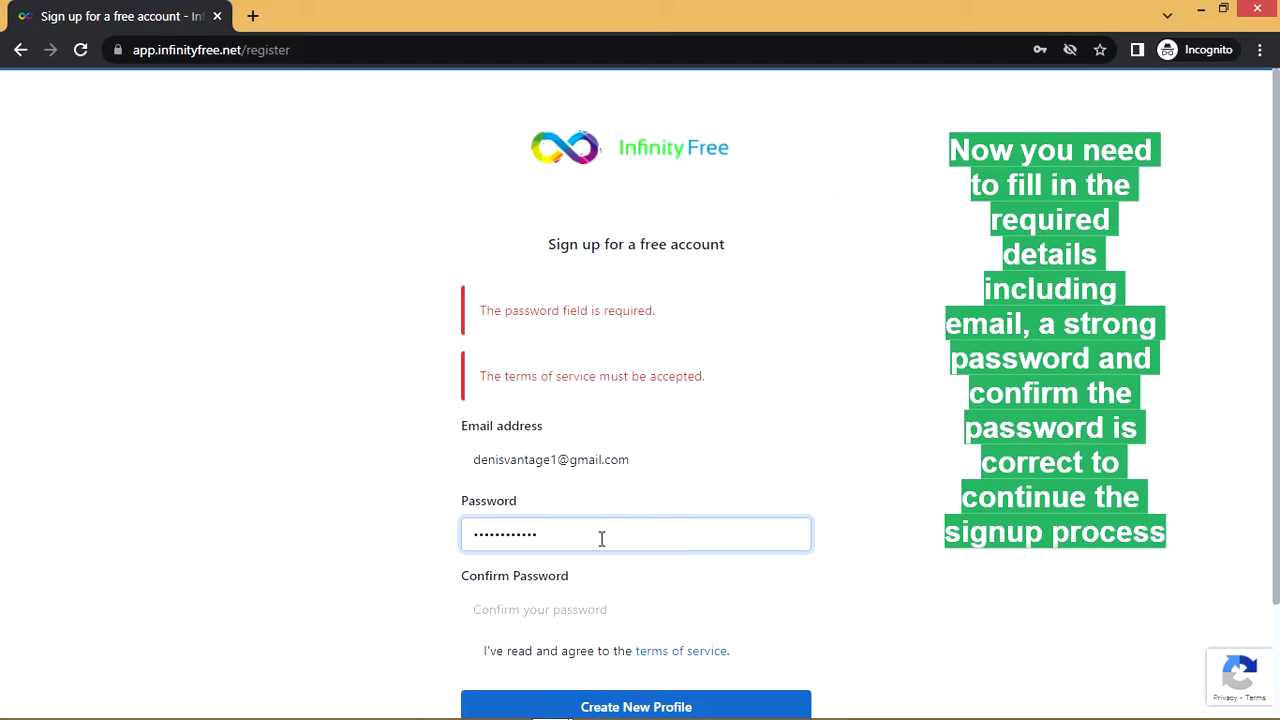
{"action": "left_click", "coordinate": [599, 605]}
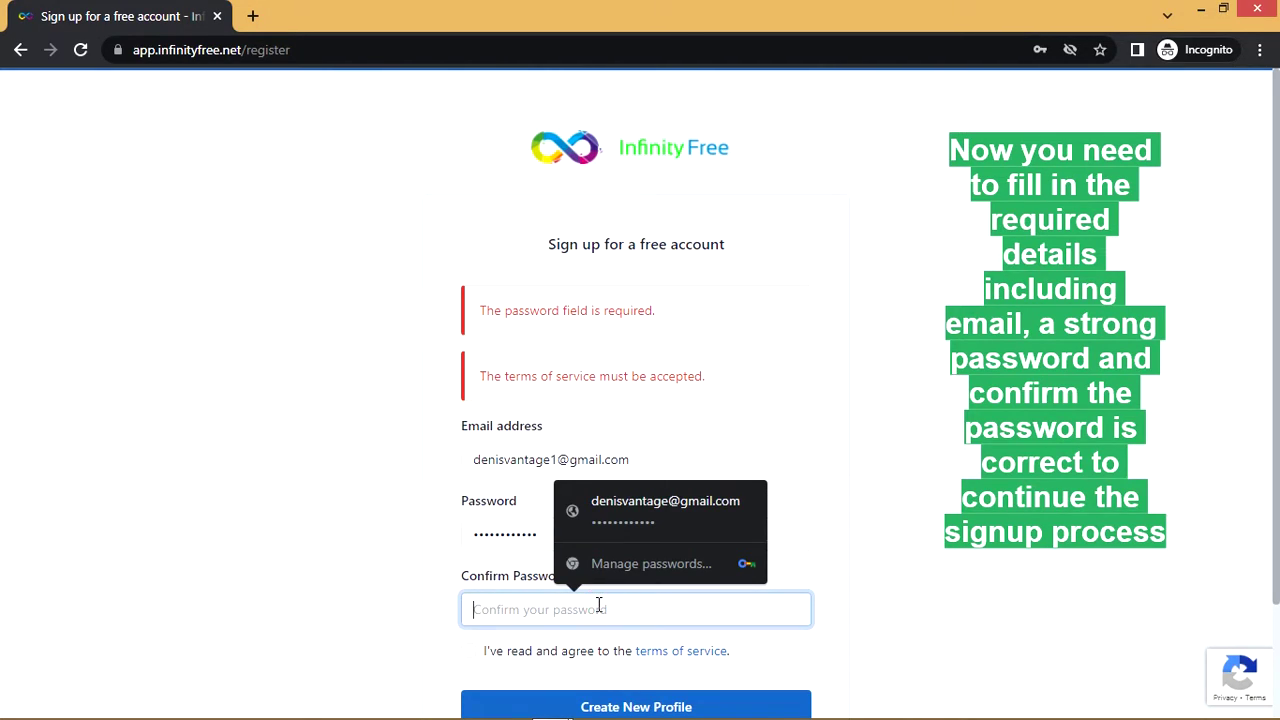
{"action": "type", "text": "•••••••••"}
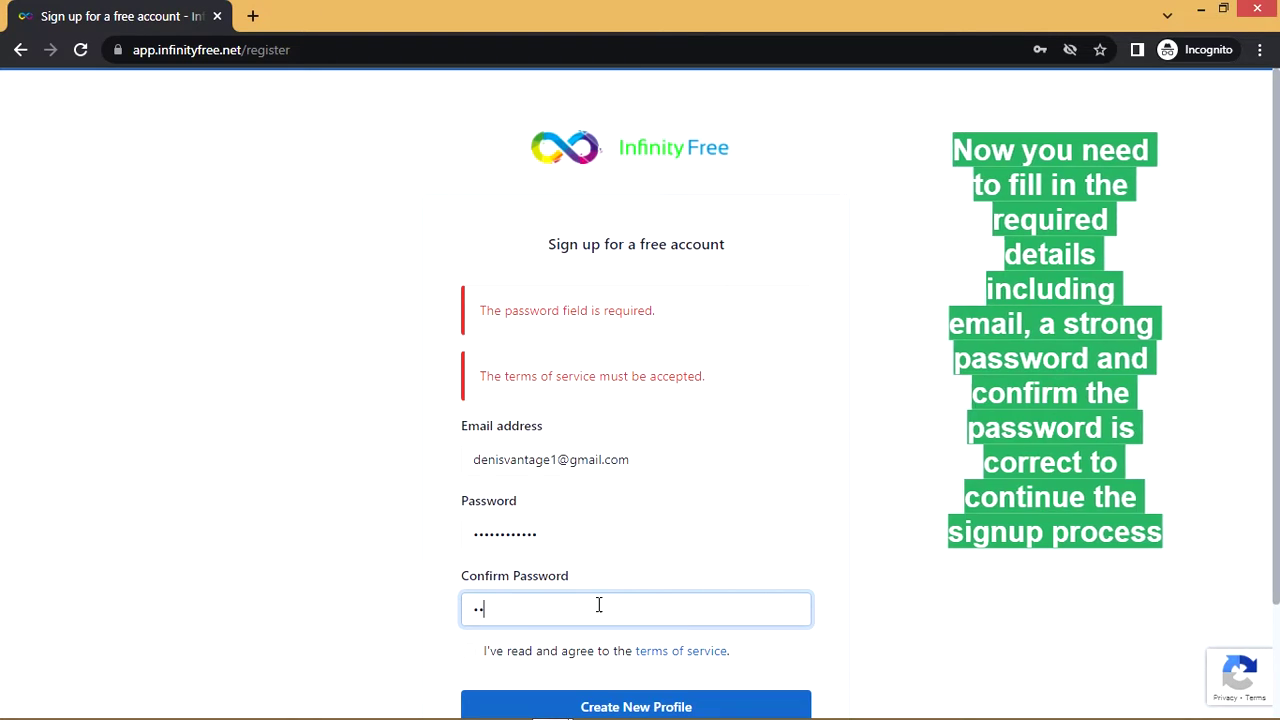
{"action": "type", "text": "•••"}
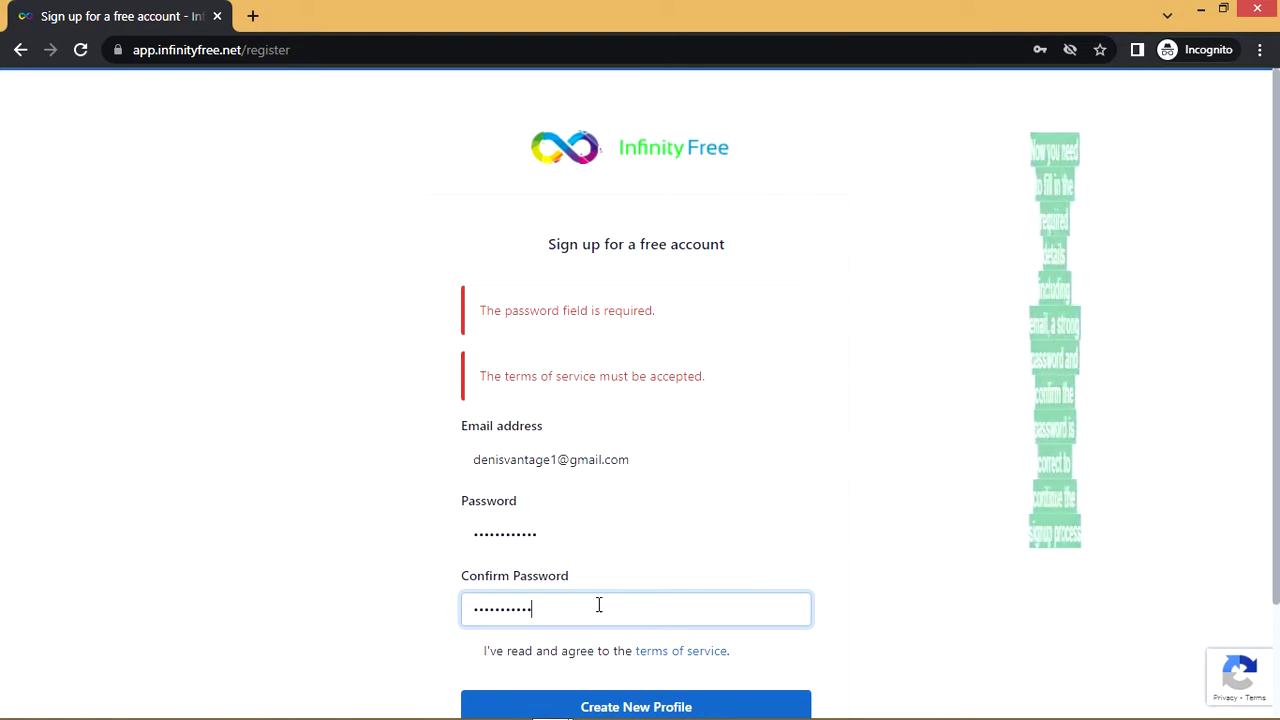
Accept the terms, pass the stairs image check, and submit with Create New Profile
{"action": "scroll", "coordinate": [531, 655], "scroll_direction": "down", "scroll_amount": 1}
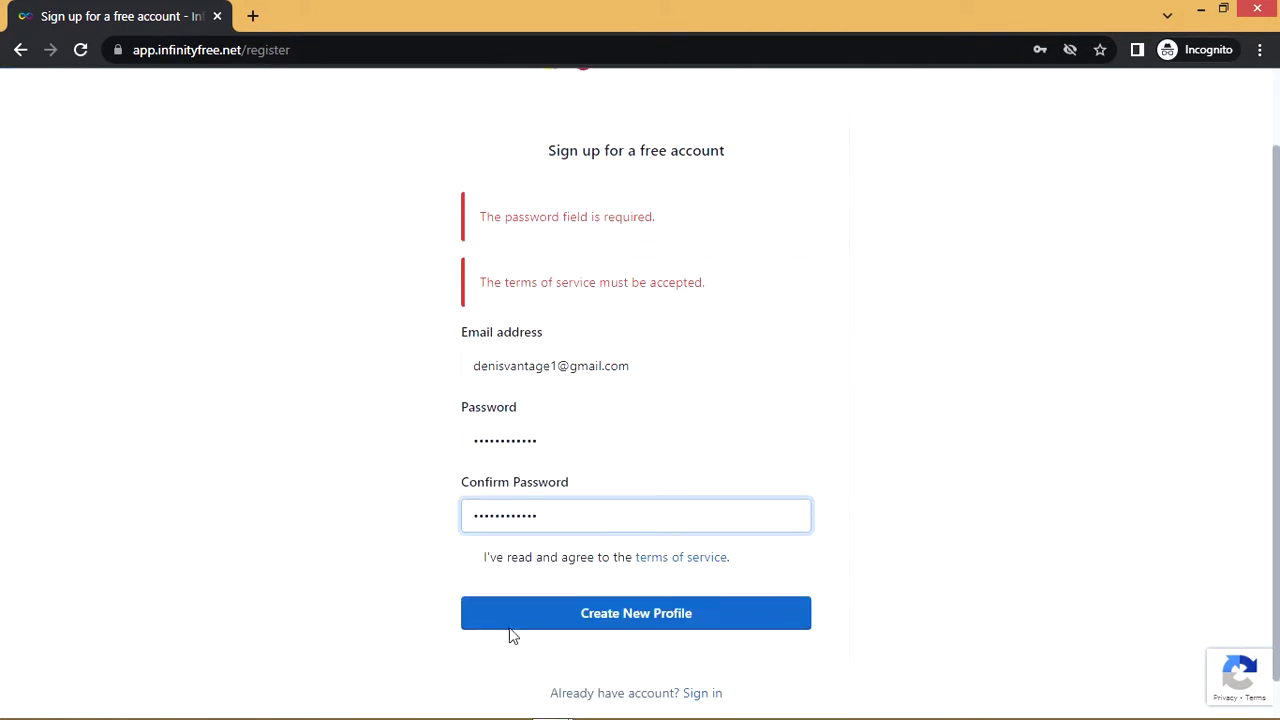
{"action": "left_click", "coordinate": [478, 558]}
{"action": "left_click", "coordinate": [585, 615]}
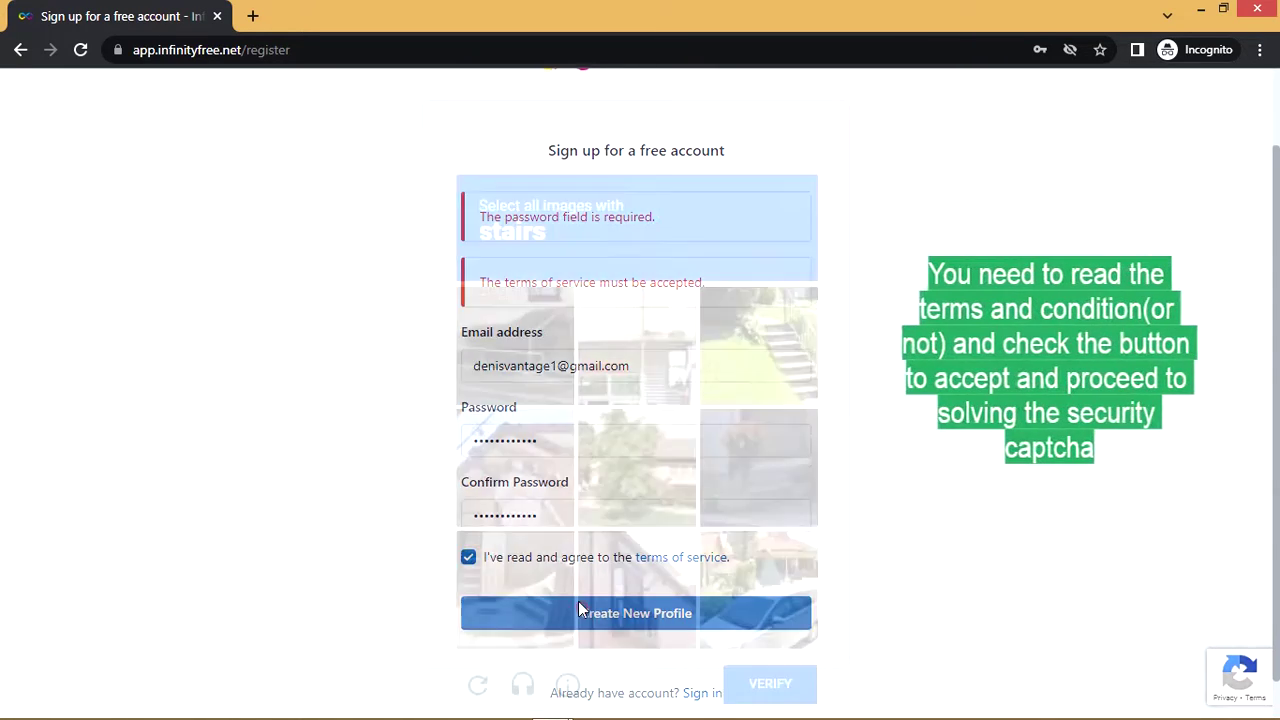
{"action": "left_click", "coordinate": [727, 303]}
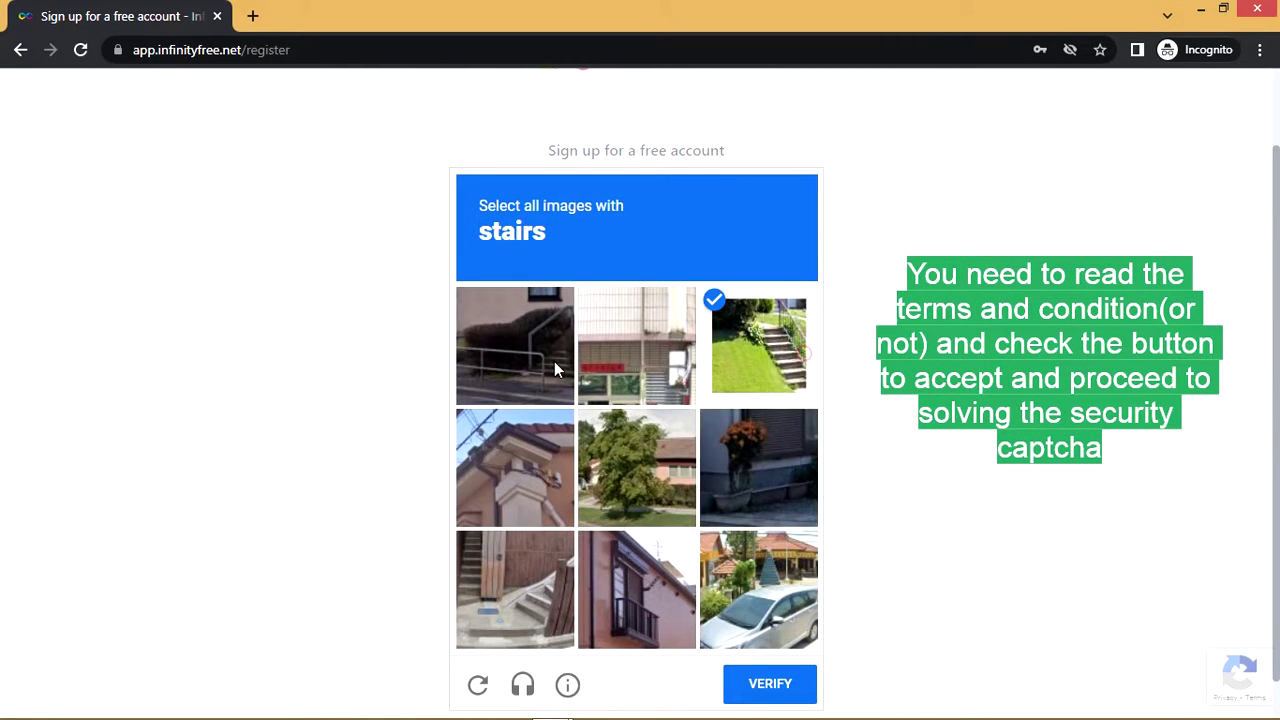
{"action": "left_click", "coordinate": [555, 362]}
{"action": "left_click", "coordinate": [565, 569]}
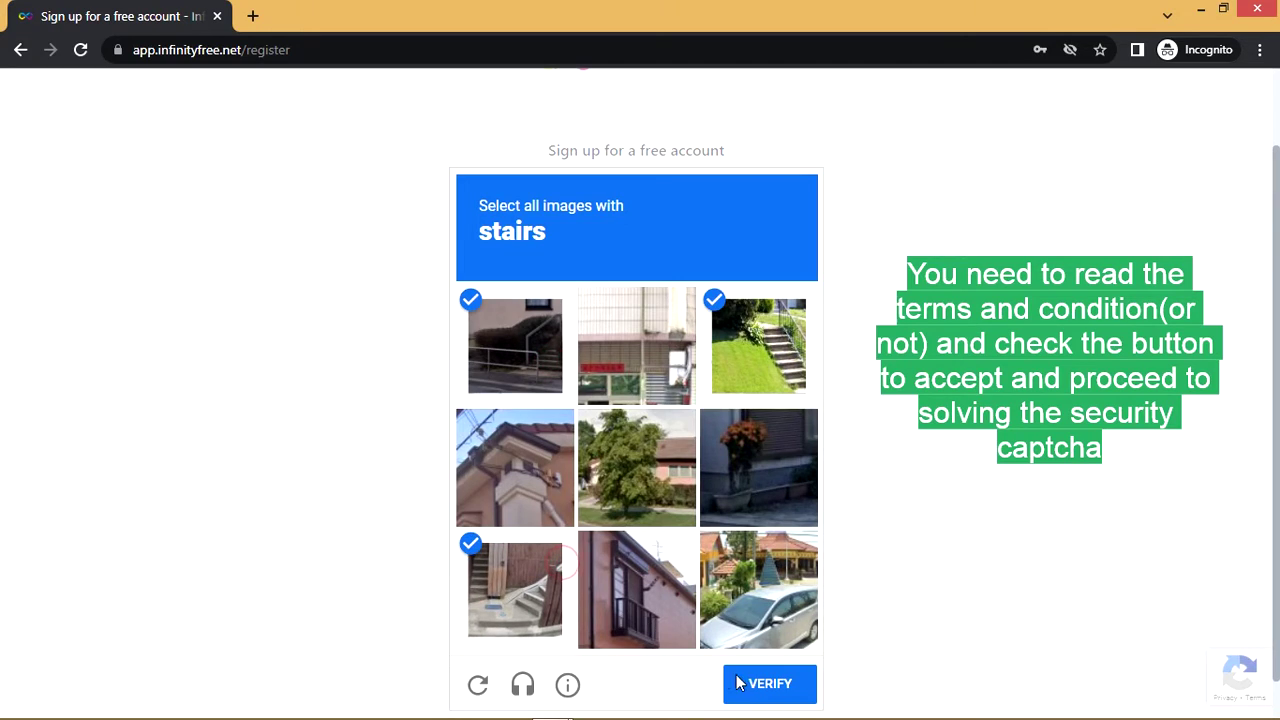
{"action": "left_click", "coordinate": [794, 697]}
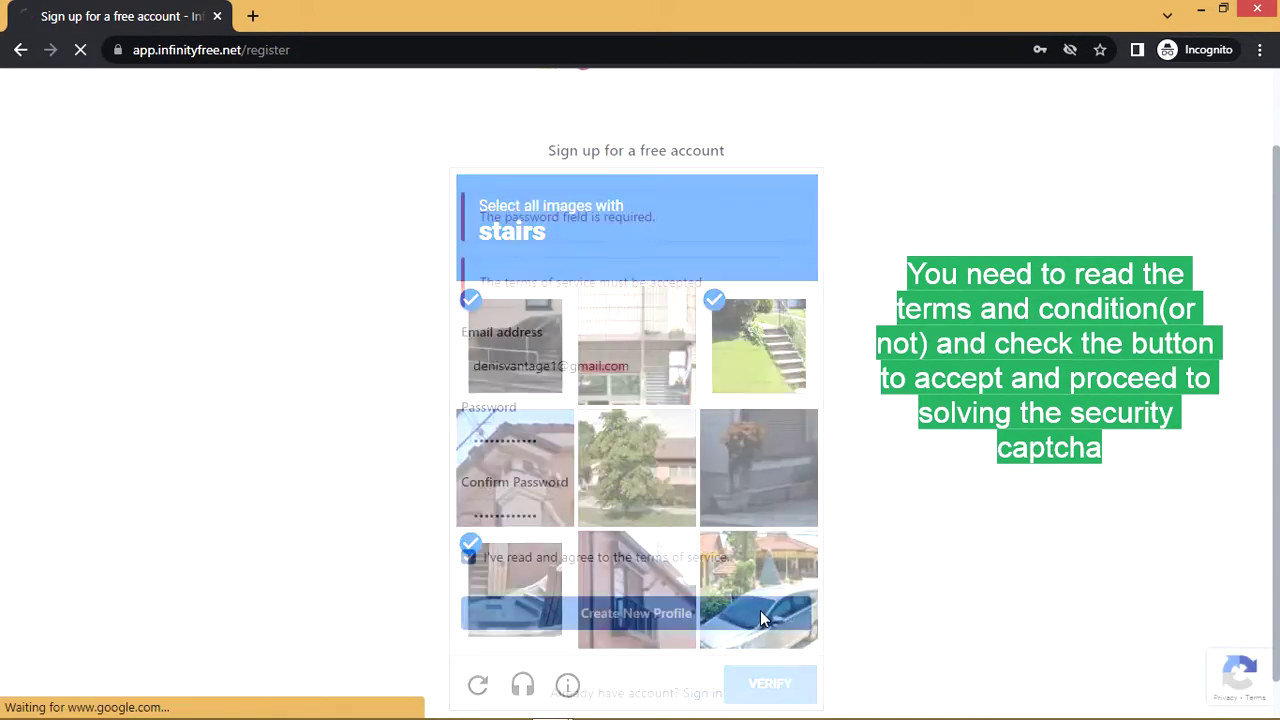
{"action": "scroll", "coordinate": [643, 516], "scroll_direction": "down", "scroll_amount": 1}
{"action": "left_click", "coordinate": [652, 569]}
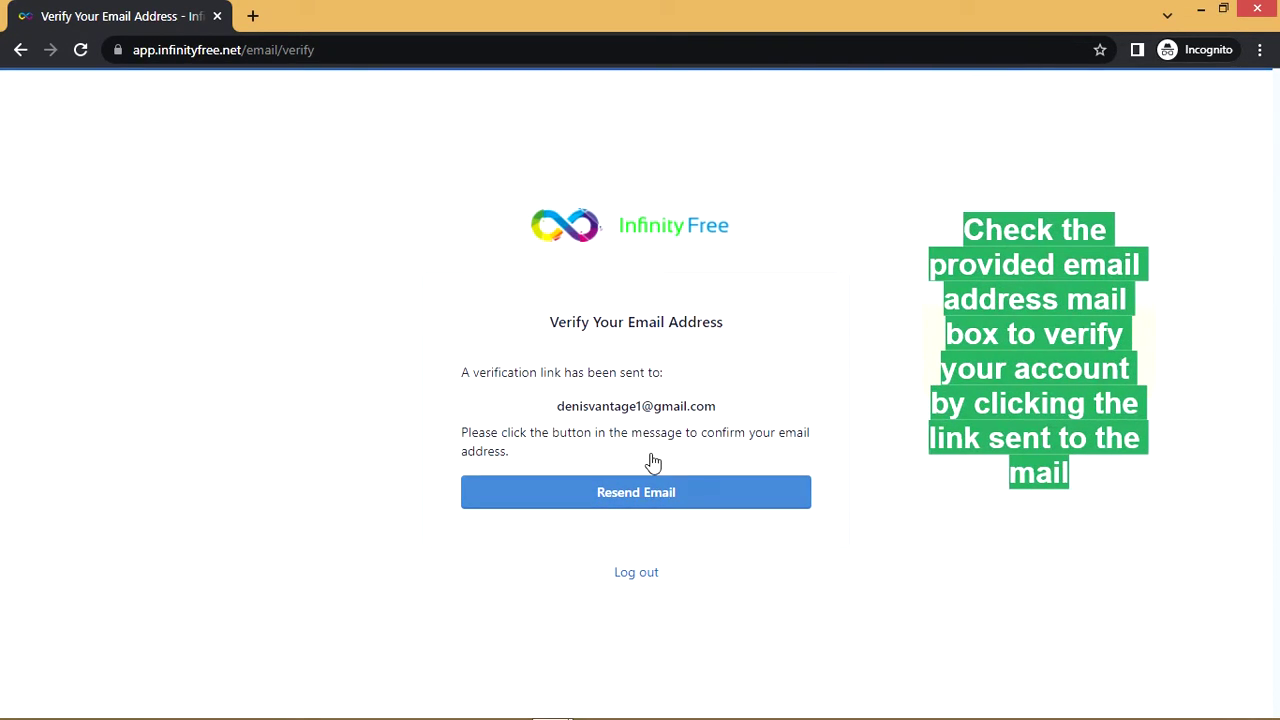
Select the email address shown on the Verify Your Email Address page
{"action": "left_click_drag", "start_coordinate": [556, 407], "coordinate": [734, 409]}
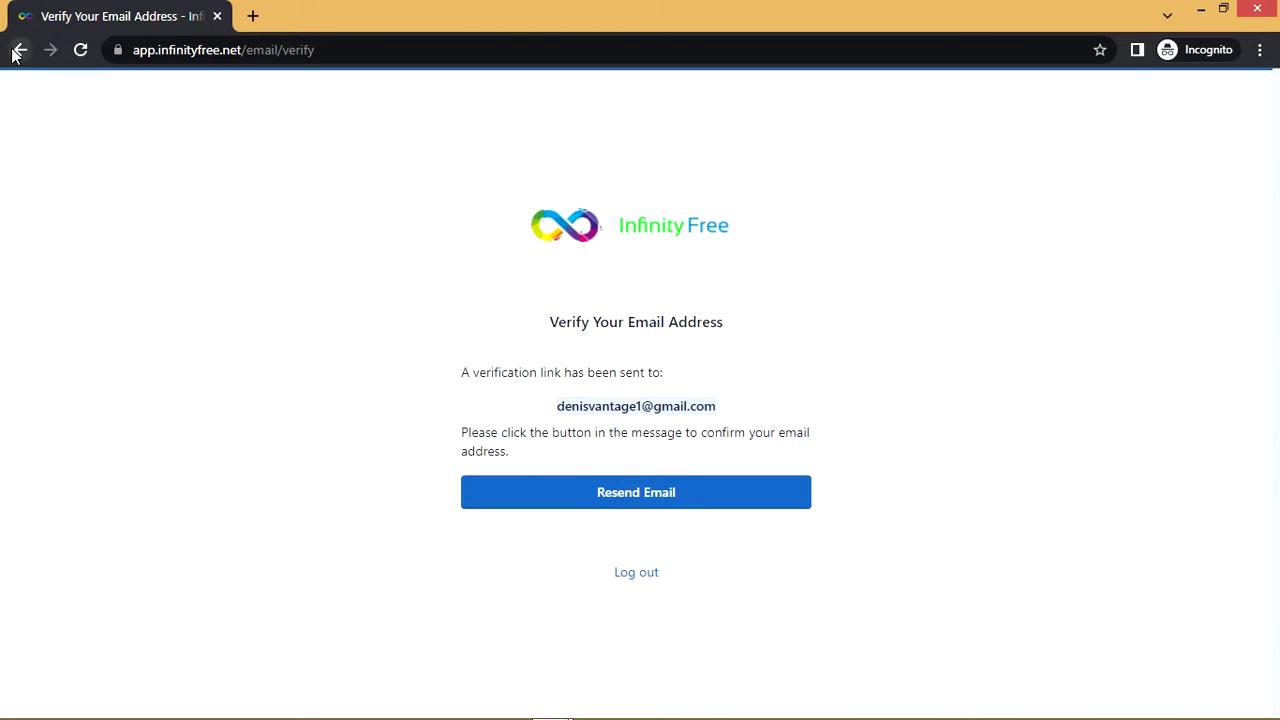
Log out, then sign back in with the corrected email and Keep me logged in ticked
{"action": "left_click", "coordinate": [632, 572]}
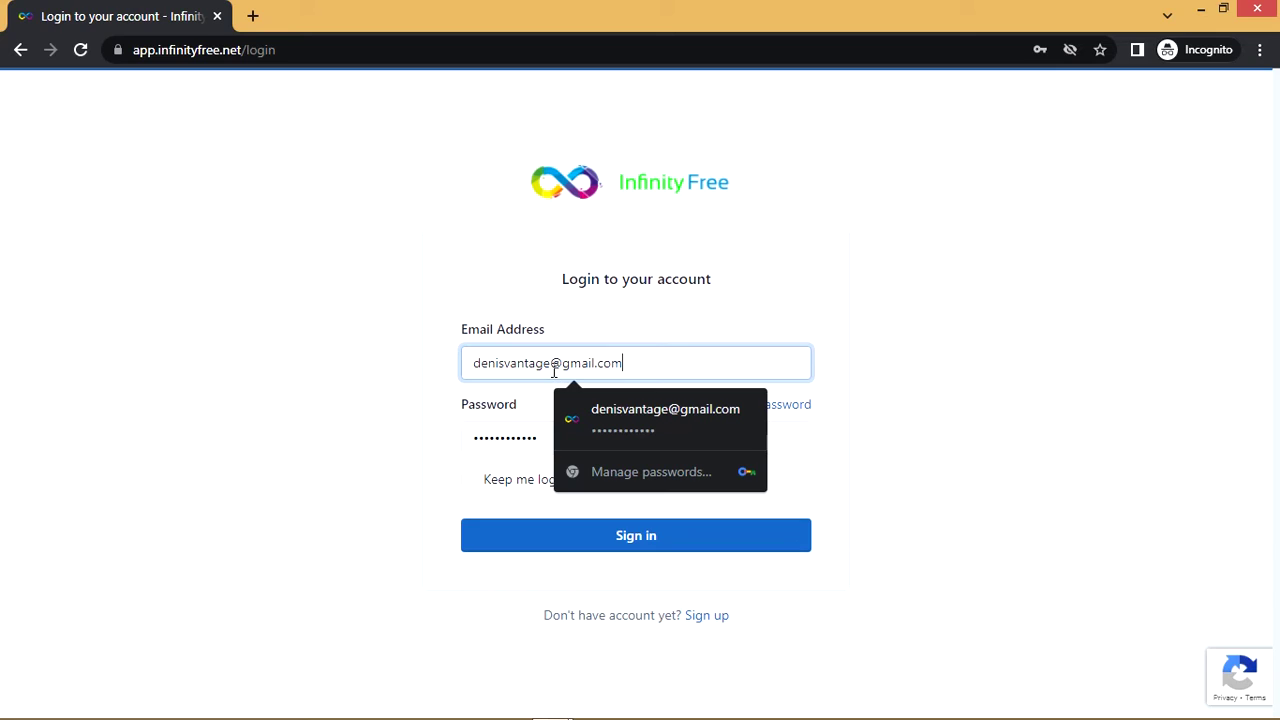
{"action": "type", "text": "1"}
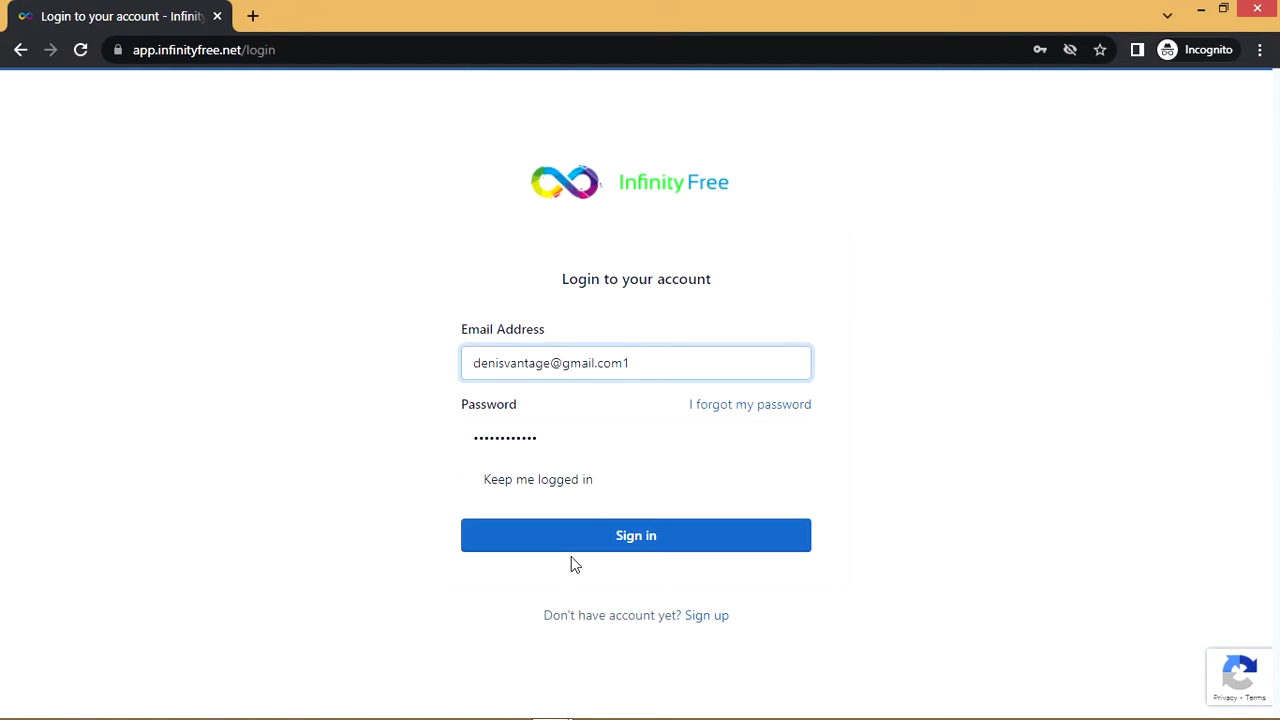
{"action": "key", "text": "BackSpace"}
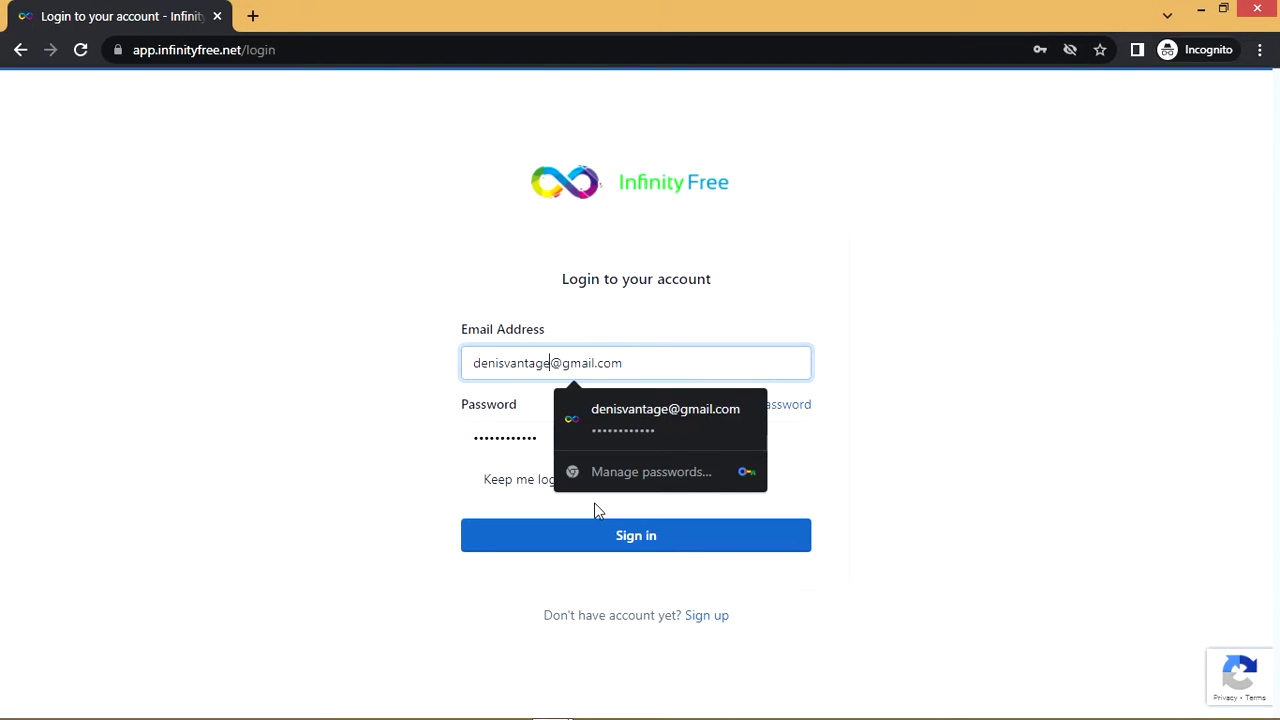
{"action": "type", "text": "1"}
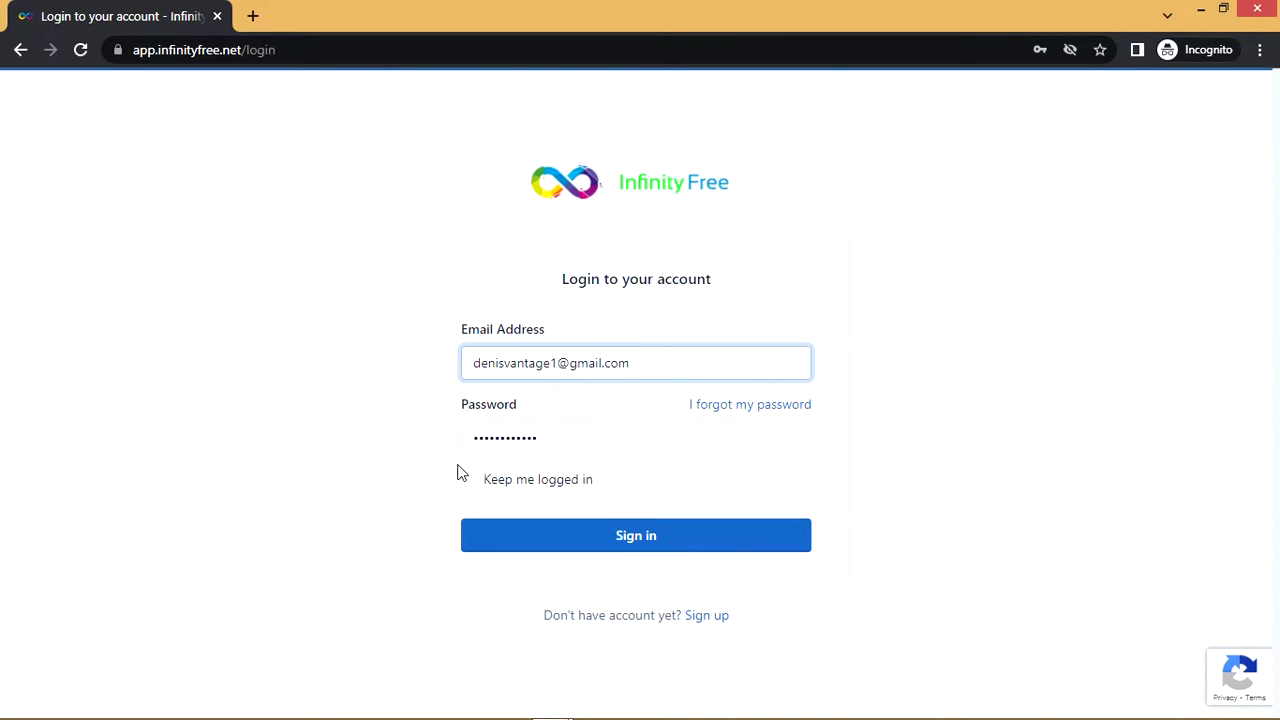
{"action": "left_click", "coordinate": [468, 479]}
{"action": "left_click", "coordinate": [504, 534]}
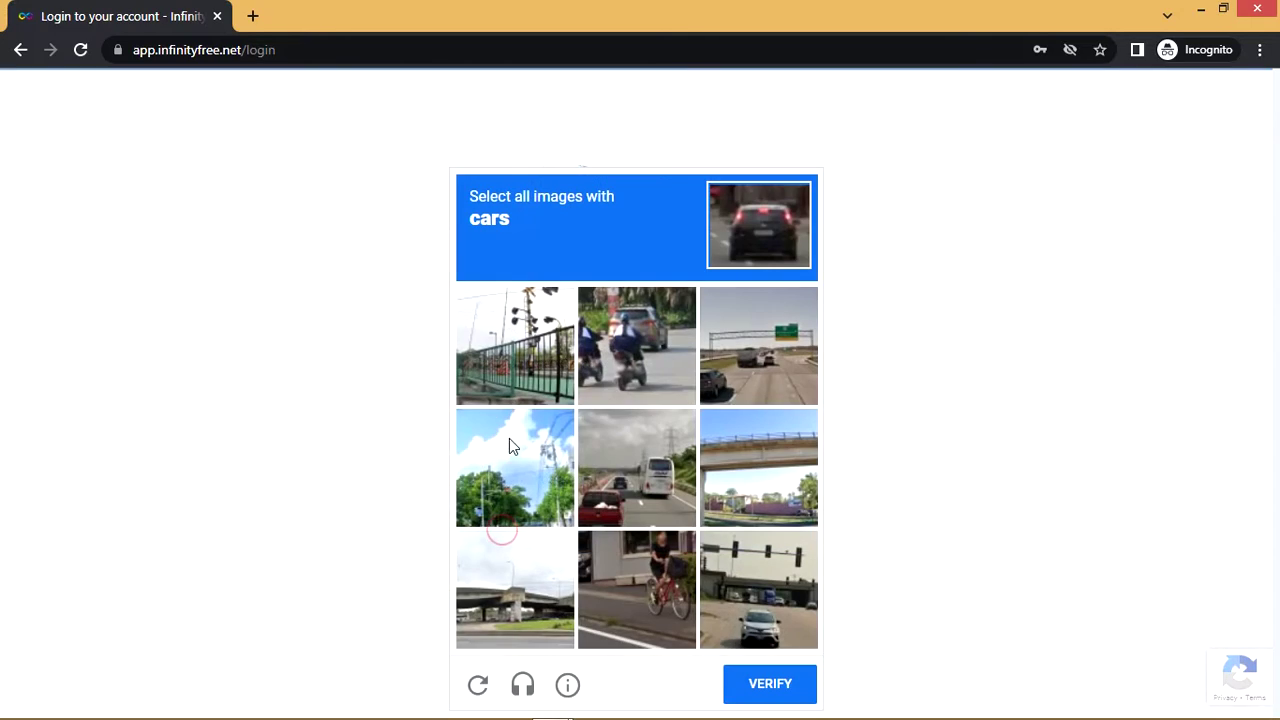
Pass the cars image check by marking the four car pictures and verifying
{"action": "left_click", "coordinate": [589, 368]}
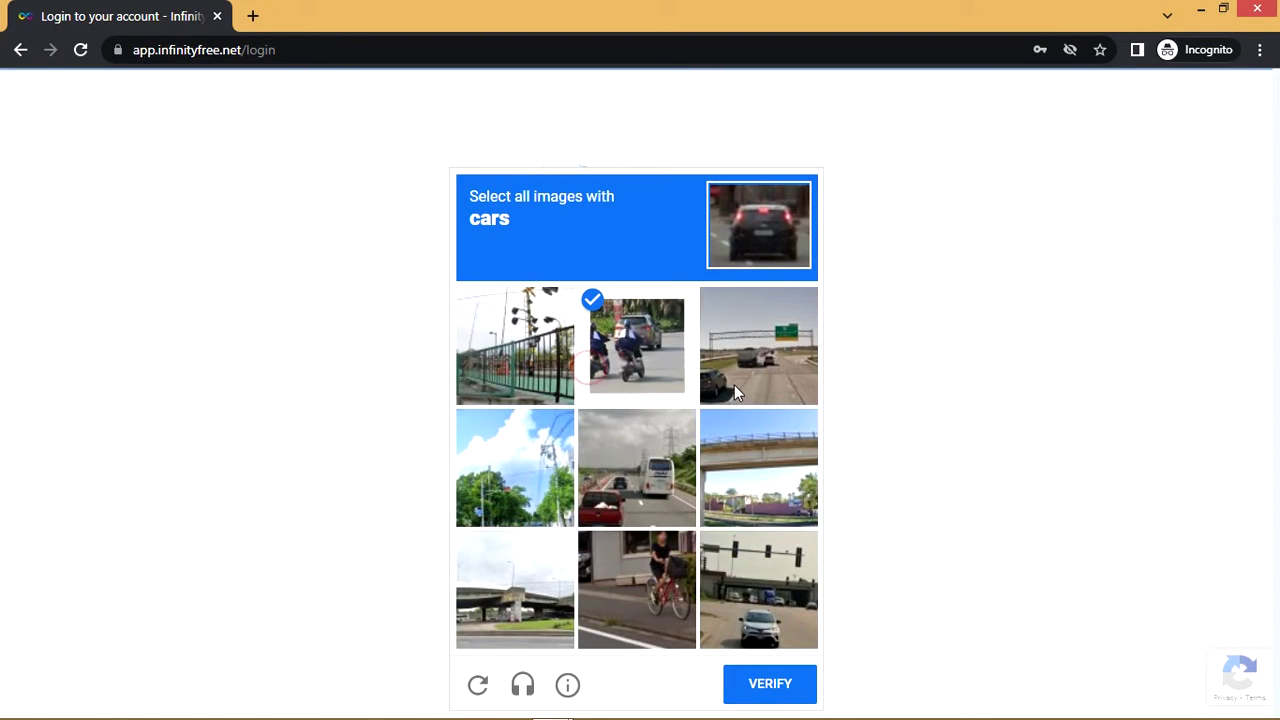
{"action": "left_click", "coordinate": [734, 386]}
{"action": "left_click", "coordinate": [645, 478]}
{"action": "left_click", "coordinate": [775, 587]}
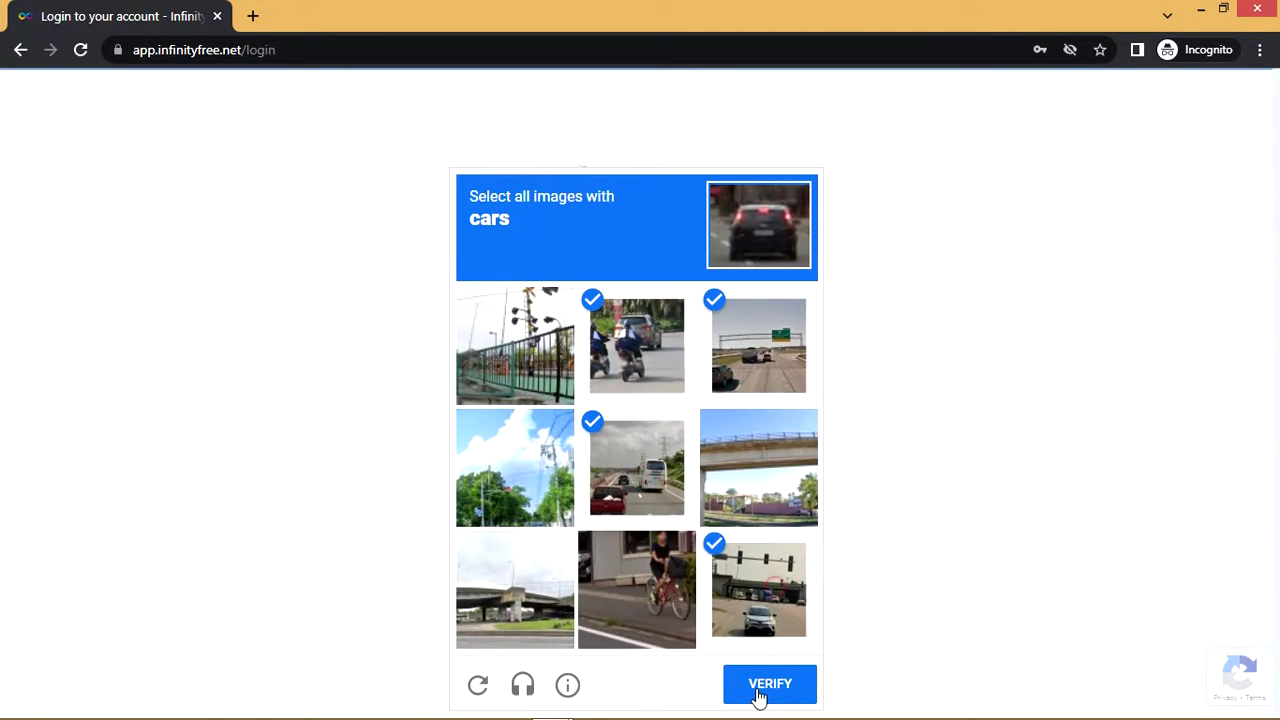
{"action": "left_click", "coordinate": [757, 688]}
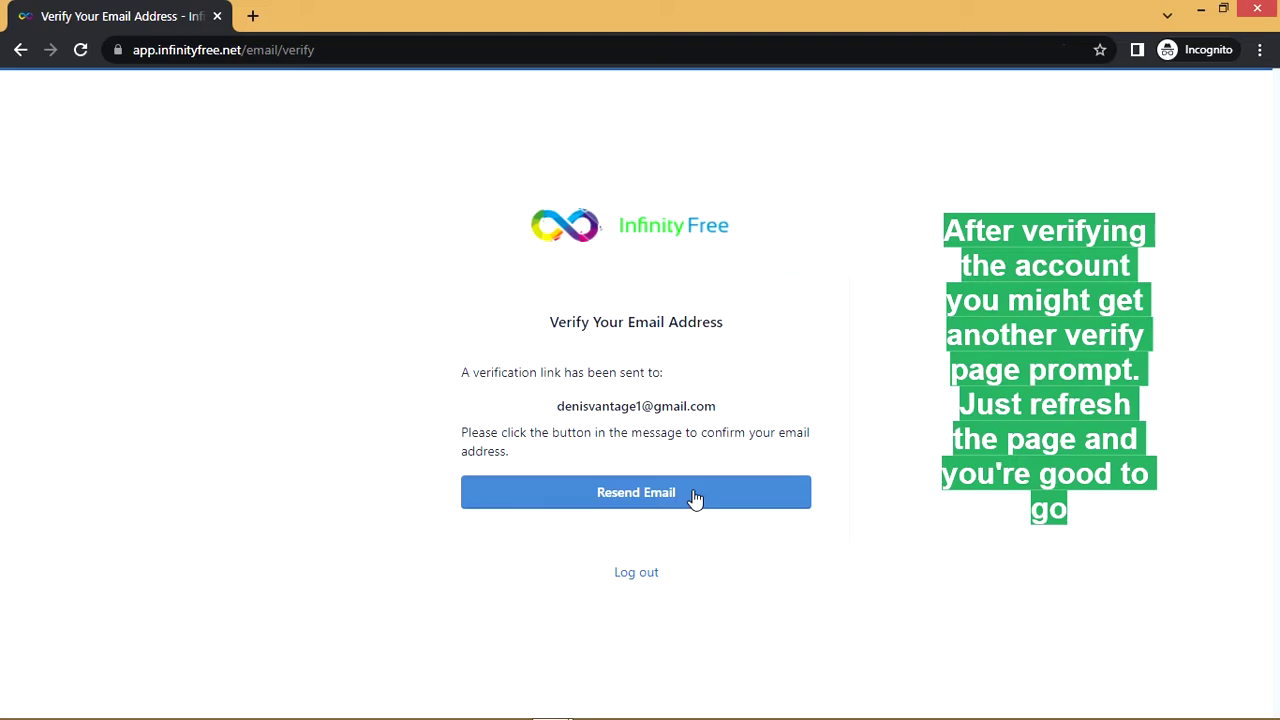
Reload the page, agree to the privacy banner, and start a new hosting account with + Create Account
{"action": "left_click", "coordinate": [80, 49]}
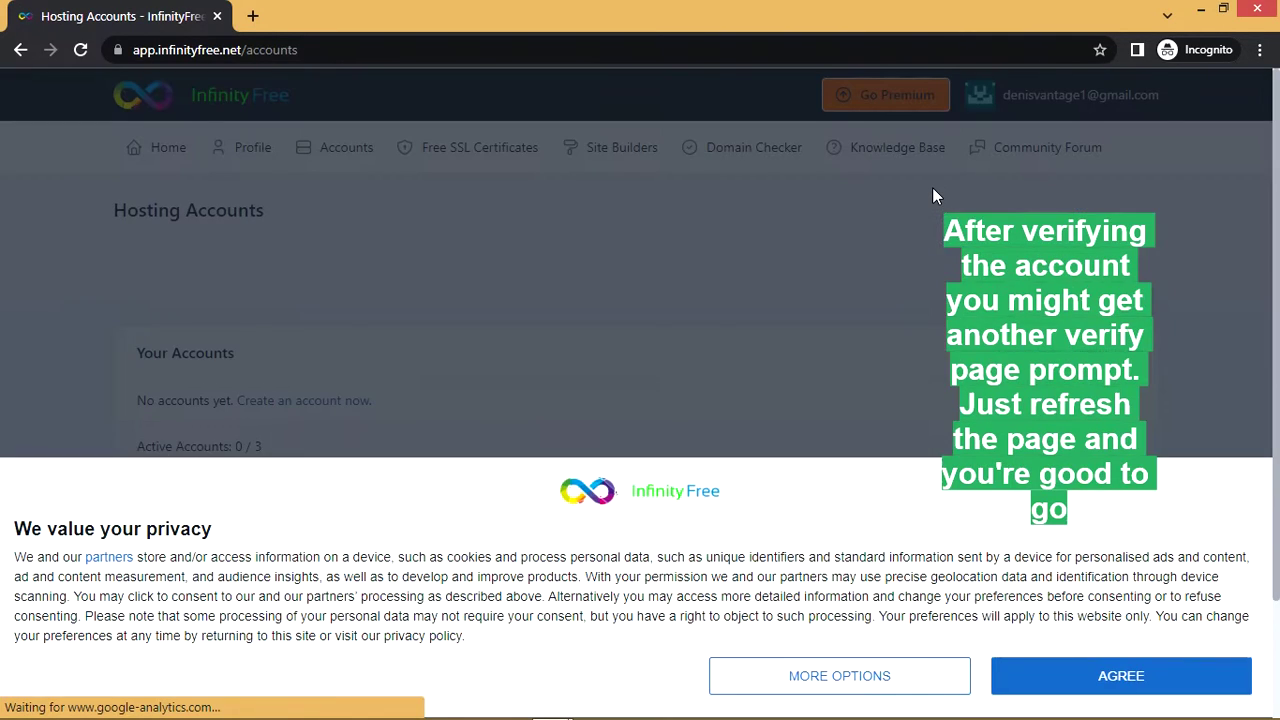
{"action": "left_click", "coordinate": [1066, 678]}
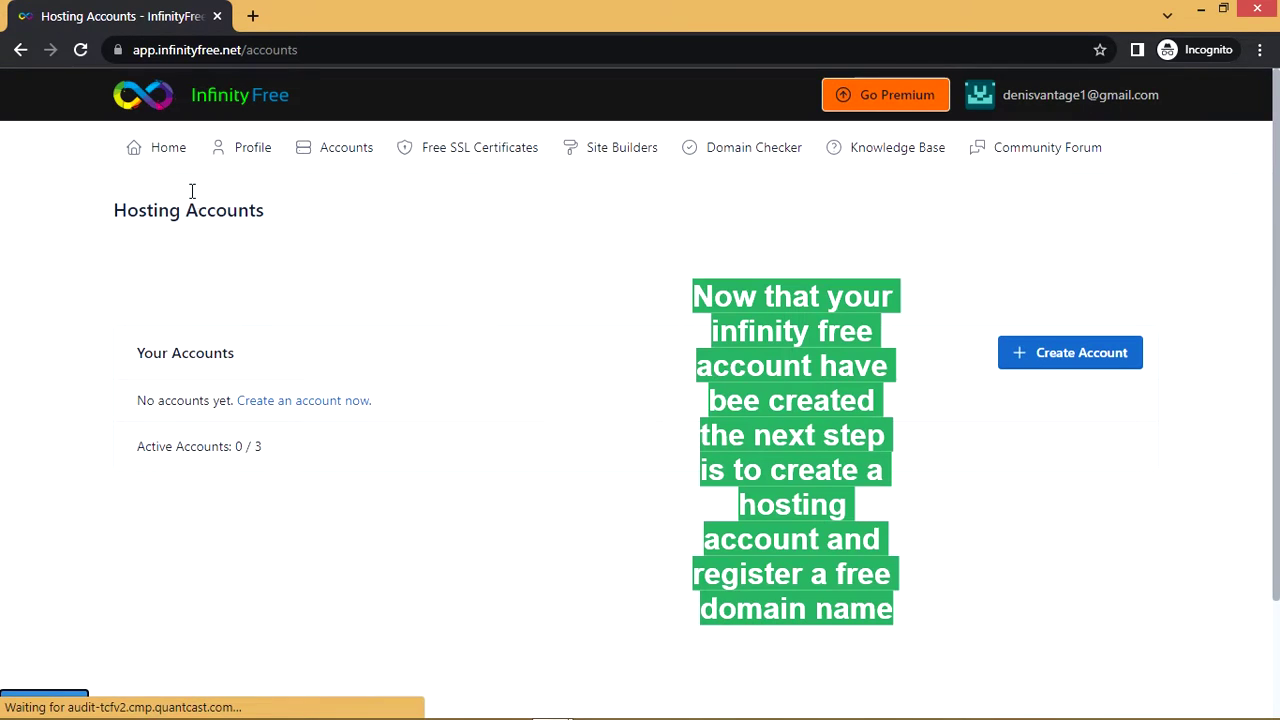
{"action": "left_click", "coordinate": [1058, 360]}
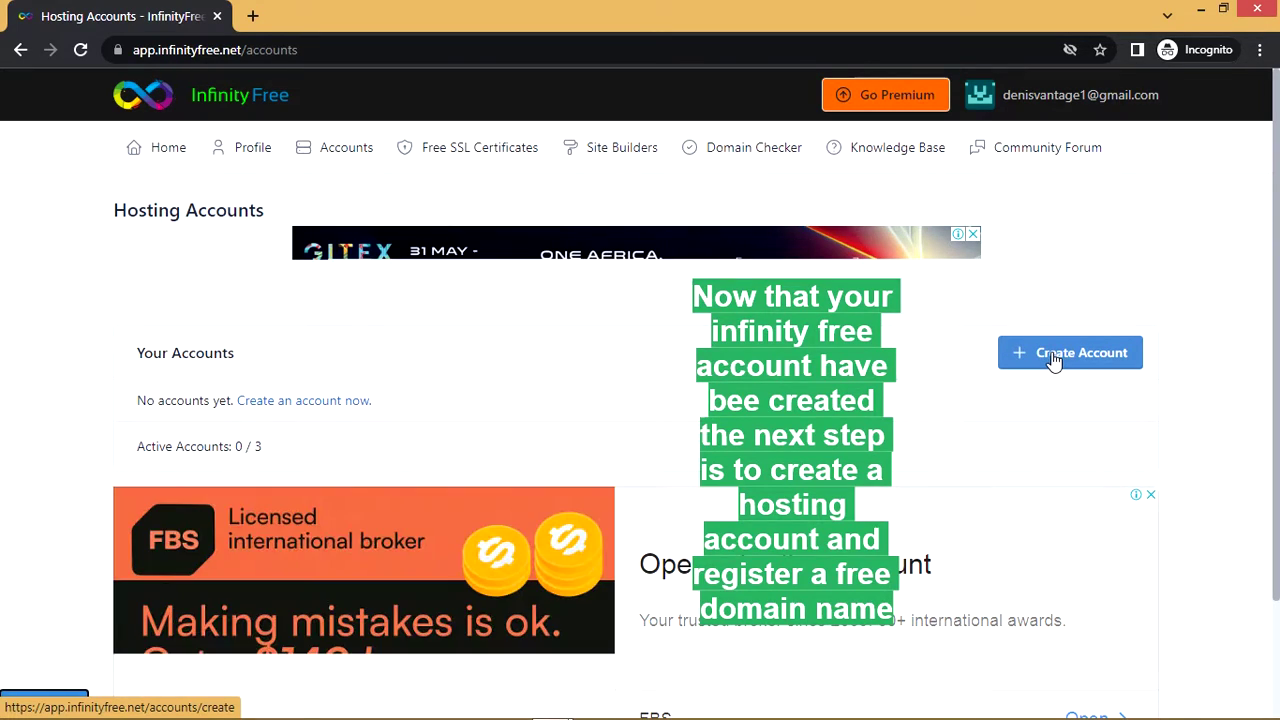
{"action": "left_click", "coordinate": [1048, 354]}
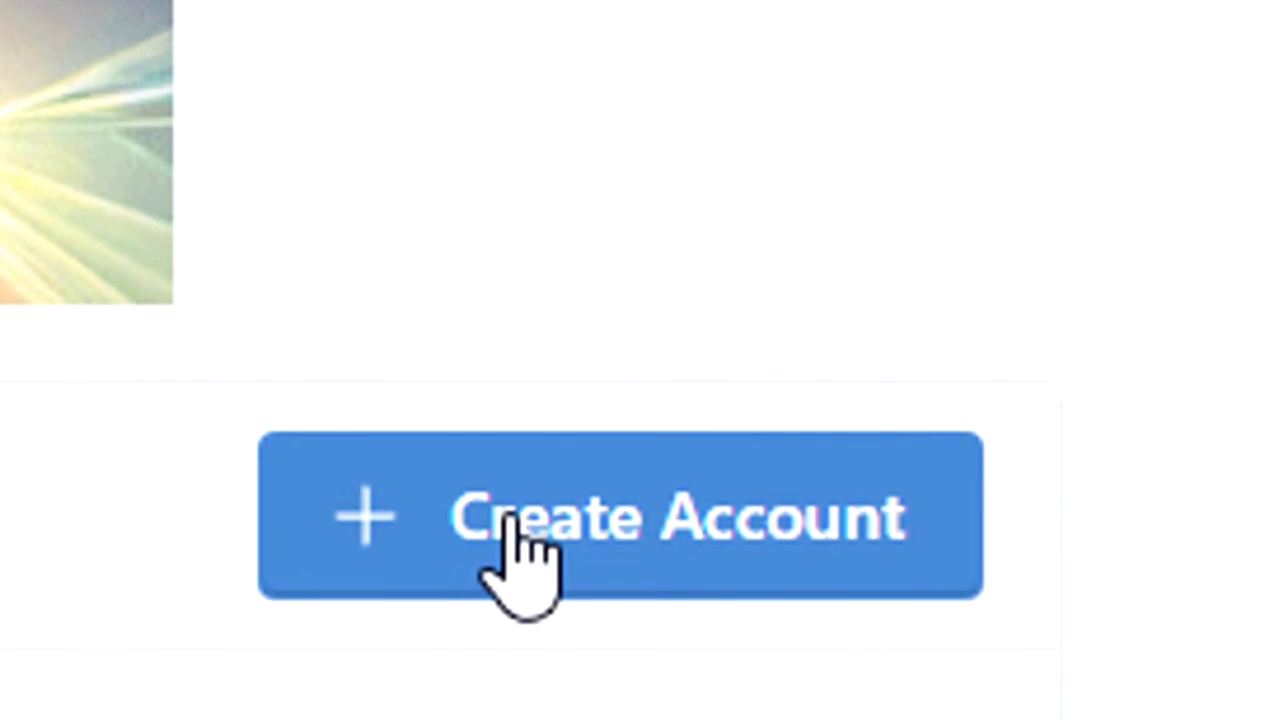
{"action": "left_click", "coordinate": [486, 572]}
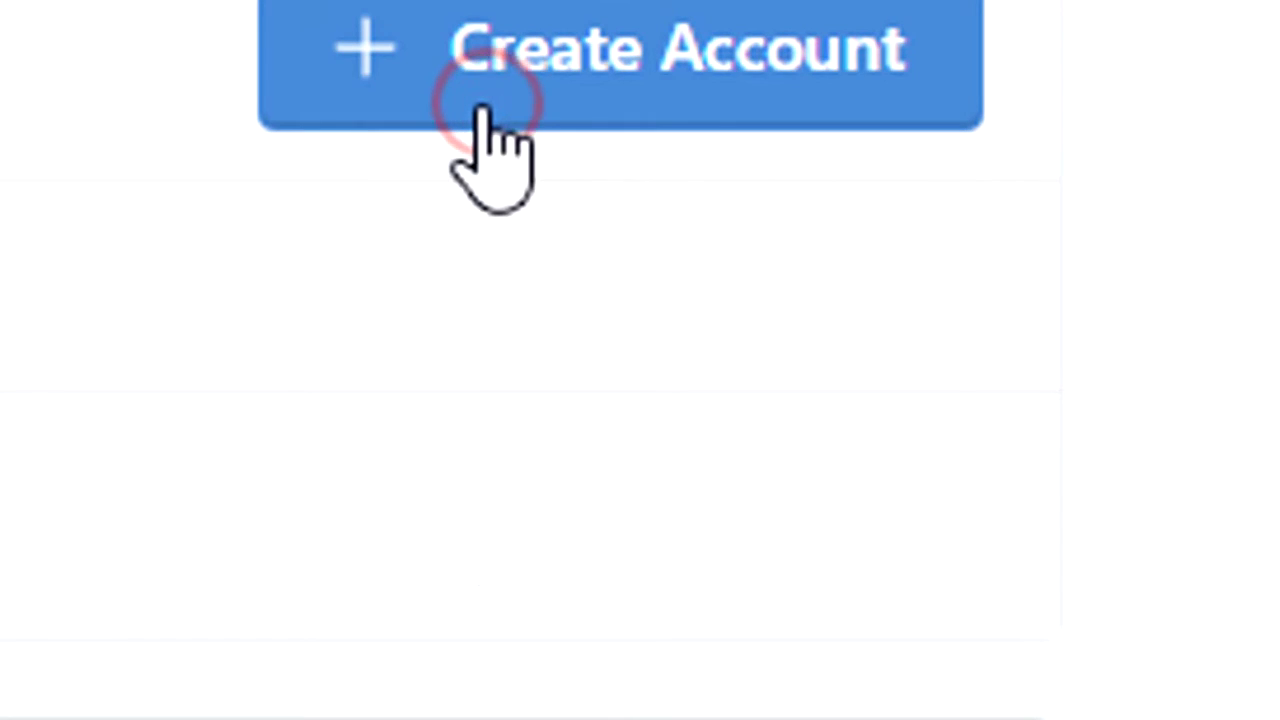
{"action": "left_click", "coordinate": [565, 490]}
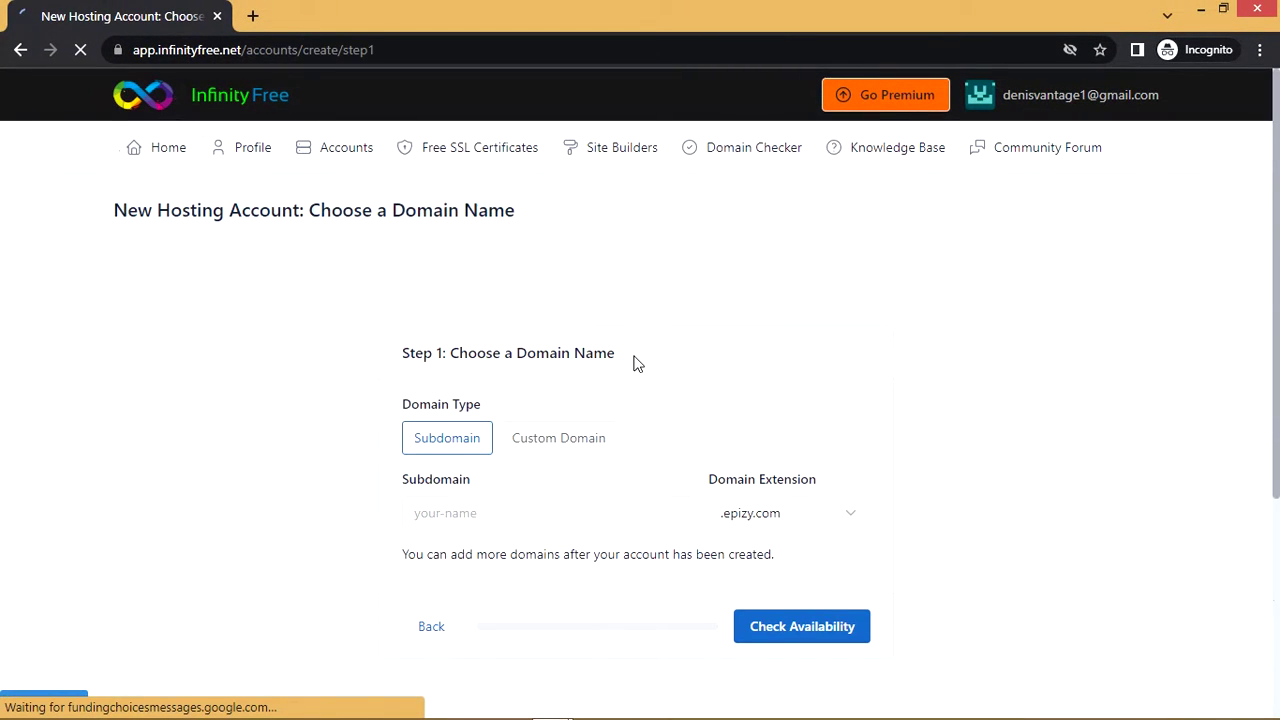
Try the custom domain option, then switch back to a free subdomain
{"action": "scroll", "coordinate": [632, 362], "scroll_direction": "down", "scroll_amount": 2}
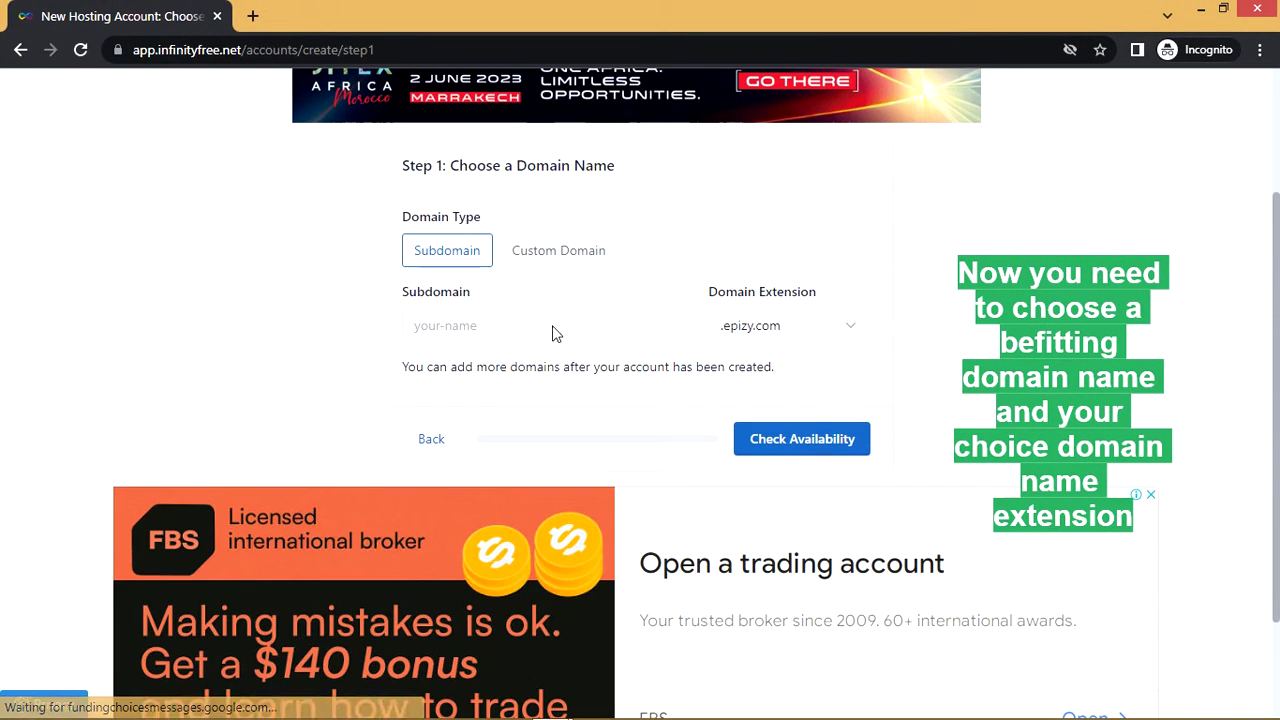
{"action": "scroll", "coordinate": [551, 325], "scroll_direction": "up", "scroll_amount": 2}
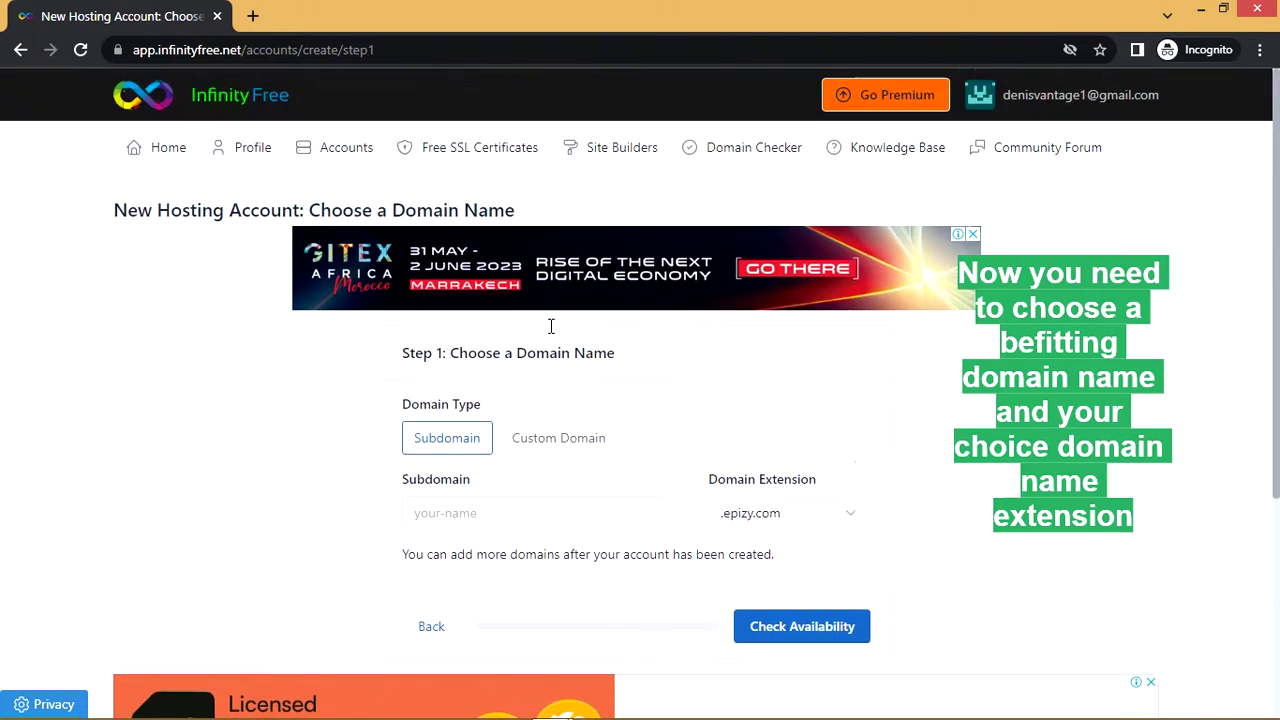
{"action": "scroll", "coordinate": [551, 330], "scroll_direction": "down", "scroll_amount": 3}
{"action": "left_click", "coordinate": [576, 172]}
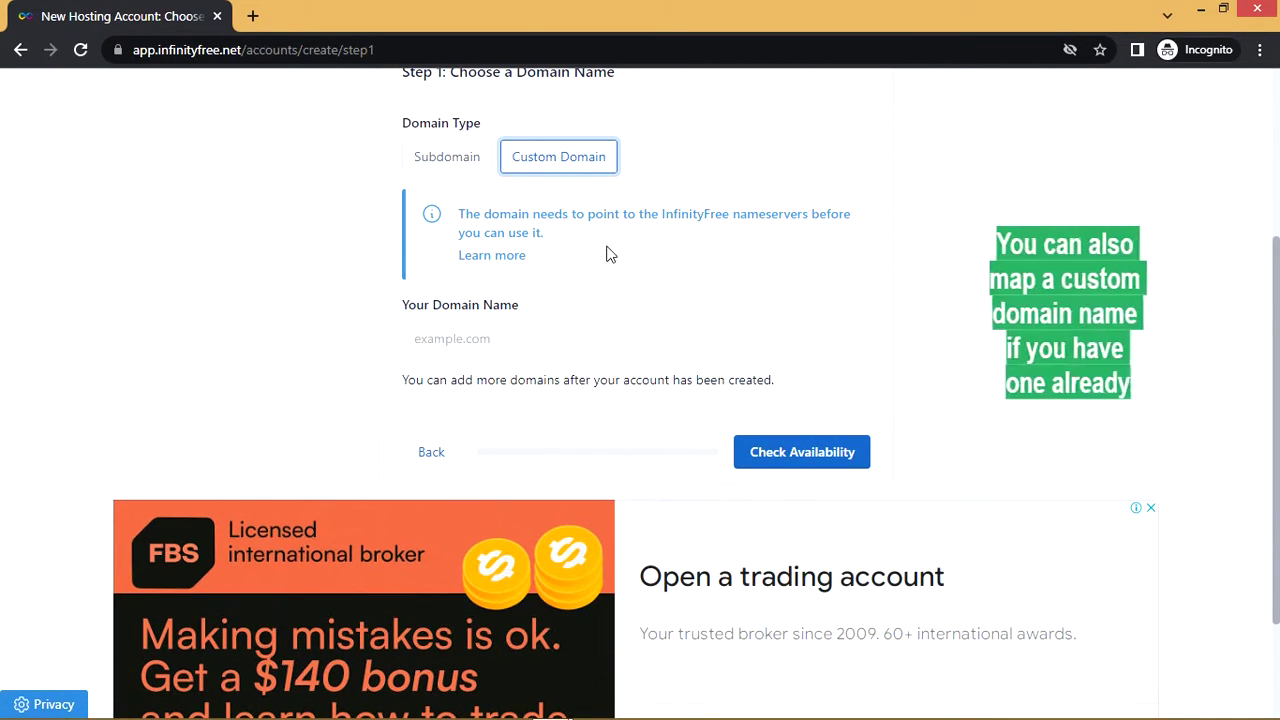
{"action": "scroll", "coordinate": [605, 255], "scroll_direction": "down", "scroll_amount": 1}
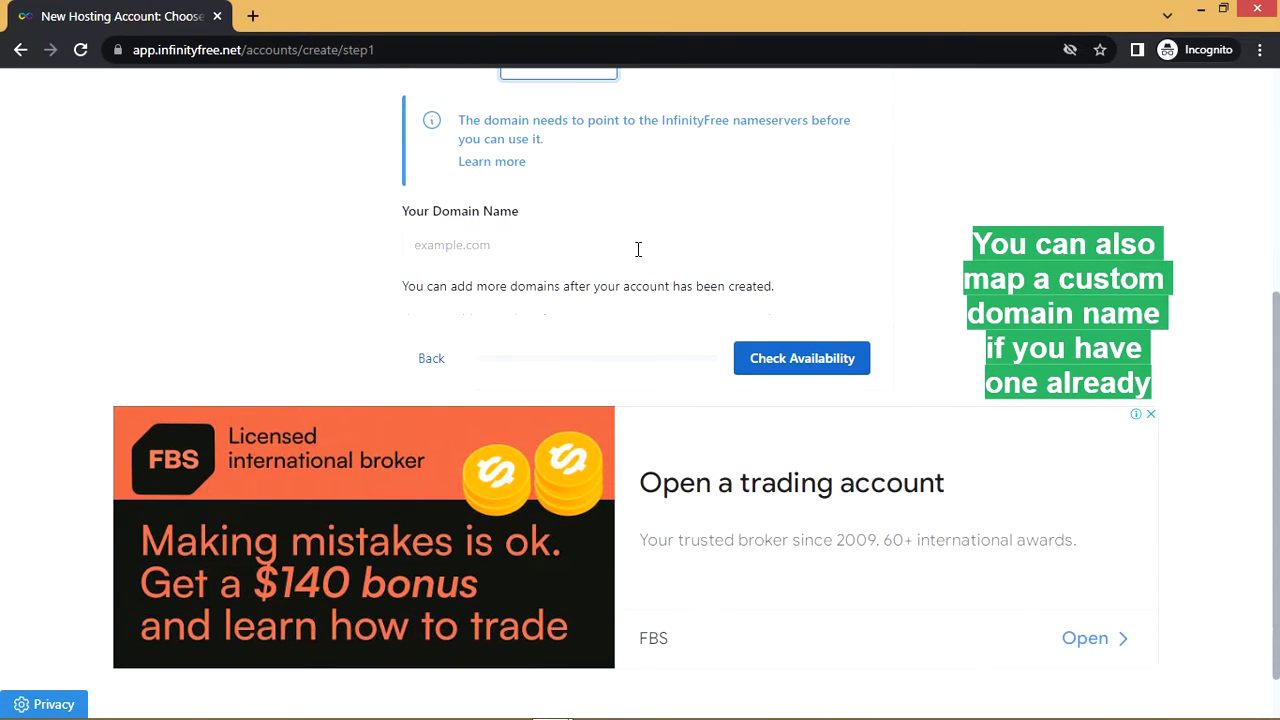
{"action": "scroll", "coordinate": [640, 271], "scroll_direction": "up", "scroll_amount": 3}
{"action": "scroll", "coordinate": [543, 374], "scroll_direction": "up", "scroll_amount": 1}
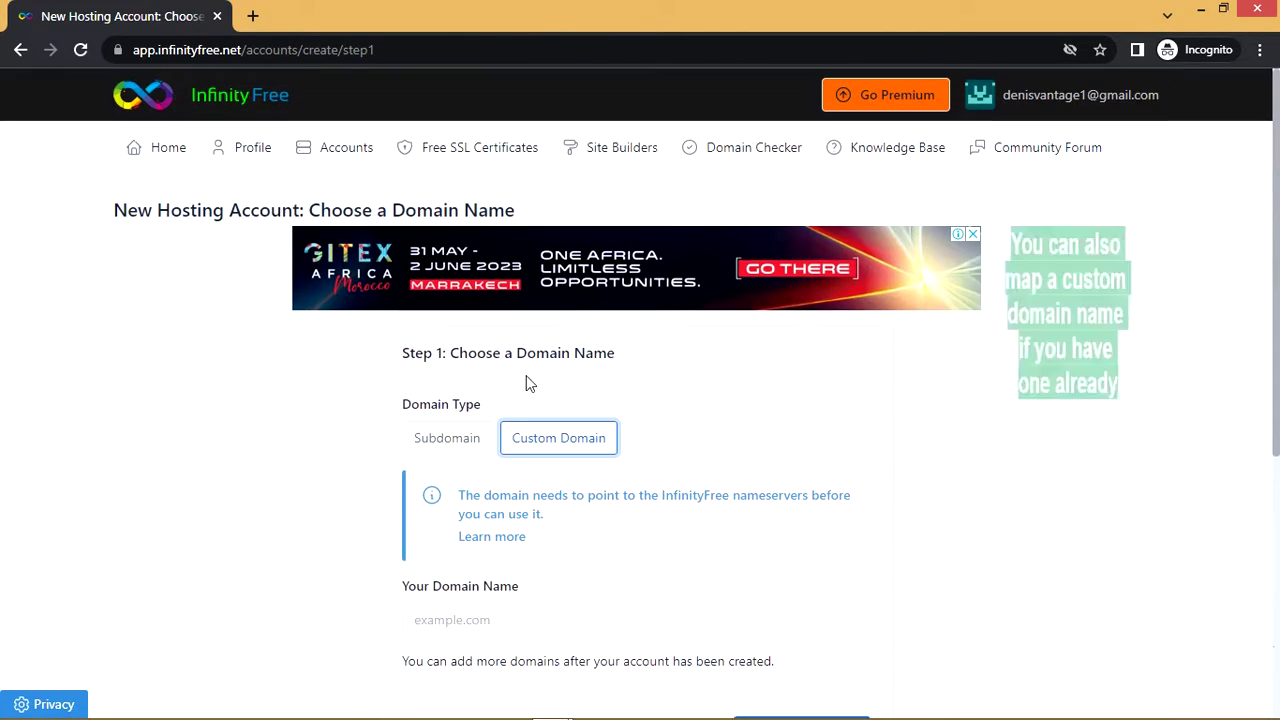
{"action": "scroll", "coordinate": [555, 420], "scroll_direction": "down", "scroll_amount": 1}
{"action": "left_click", "coordinate": [455, 352]}
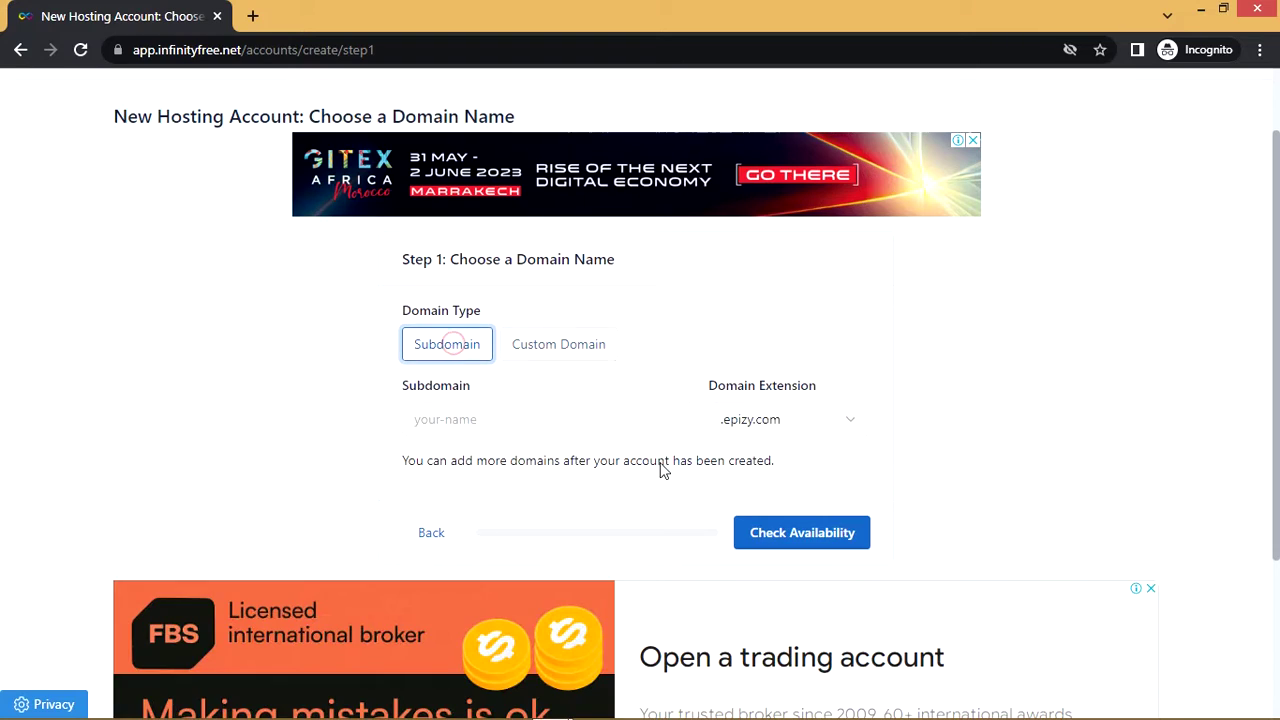
Enter the subdomain 'ecommerceking' and pick the .rf.gd domain extension
{"action": "left_click", "coordinate": [607, 422]}
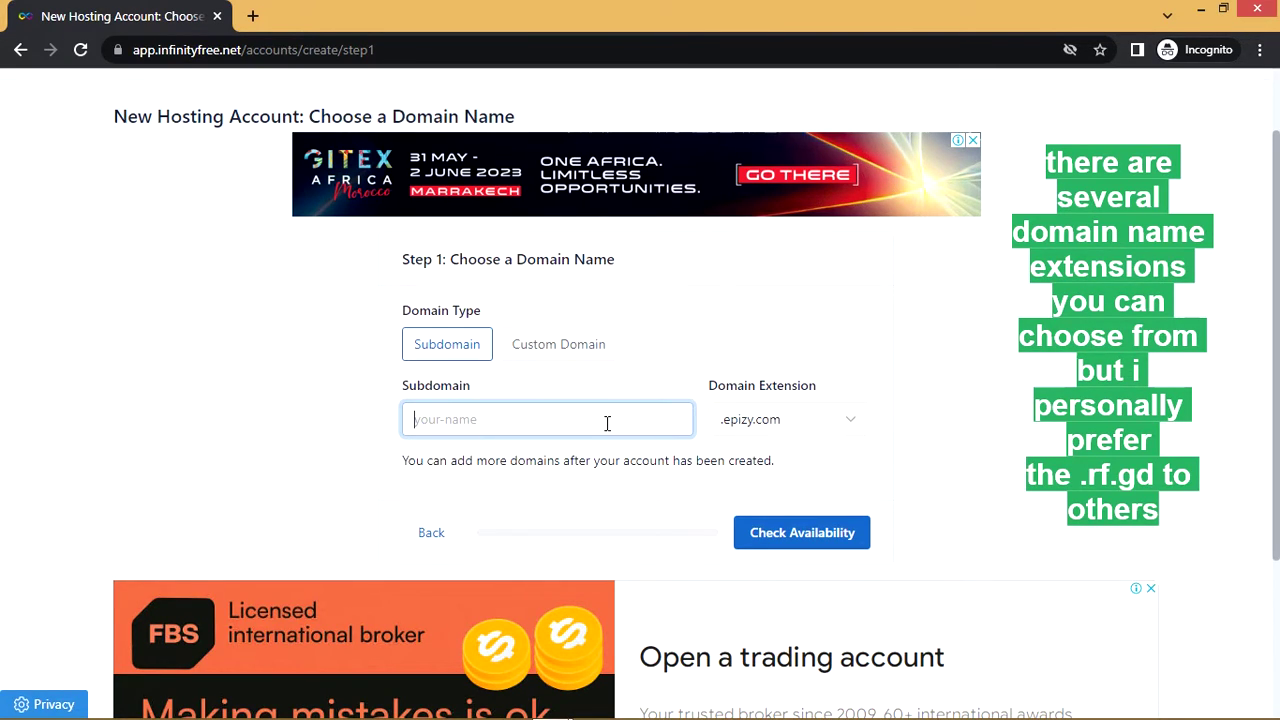
{"action": "type", "text": "ecommerce"}
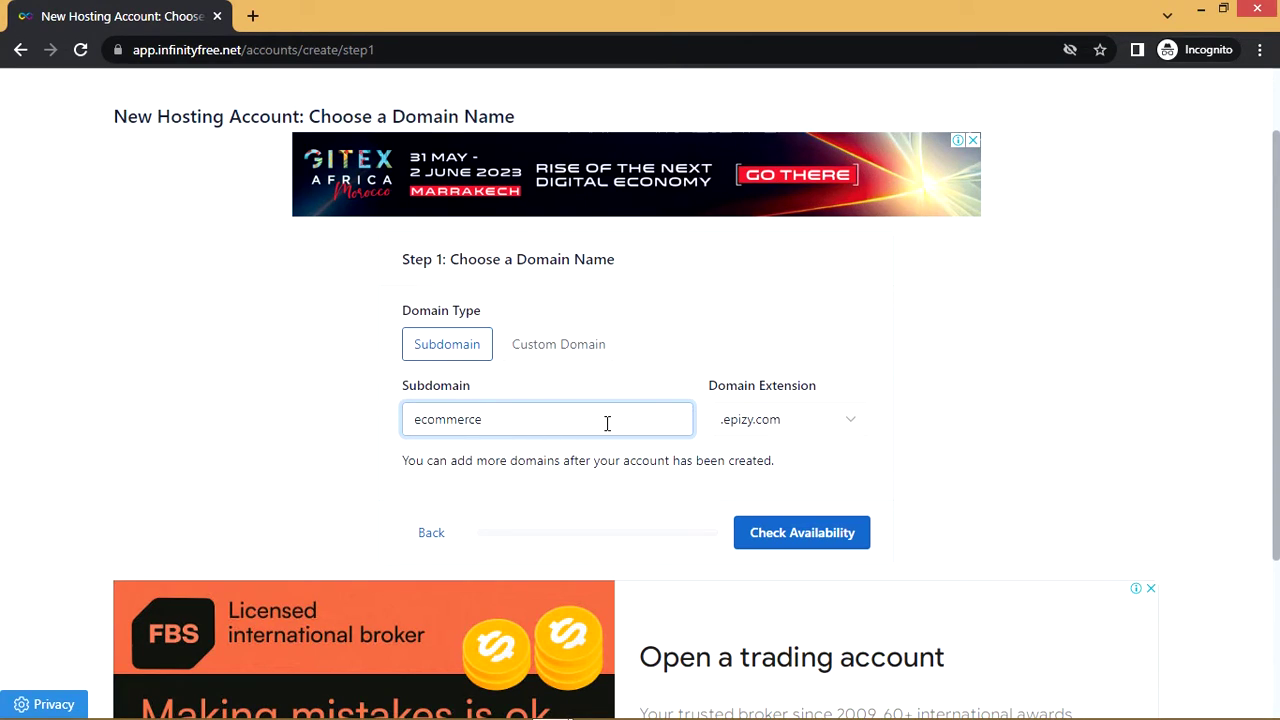
{"action": "key", "text": "BackSpace"}
{"action": "key", "text": "BackSpace"}
{"action": "key", "text": "BackSpace"}
{"action": "key", "text": "BackSpace"}
{"action": "key", "text": "BackSpace"}
{"action": "key", "text": "BackSpace"}
{"action": "key", "text": "BackSpace"}
{"action": "key", "text": "BackSpace"}
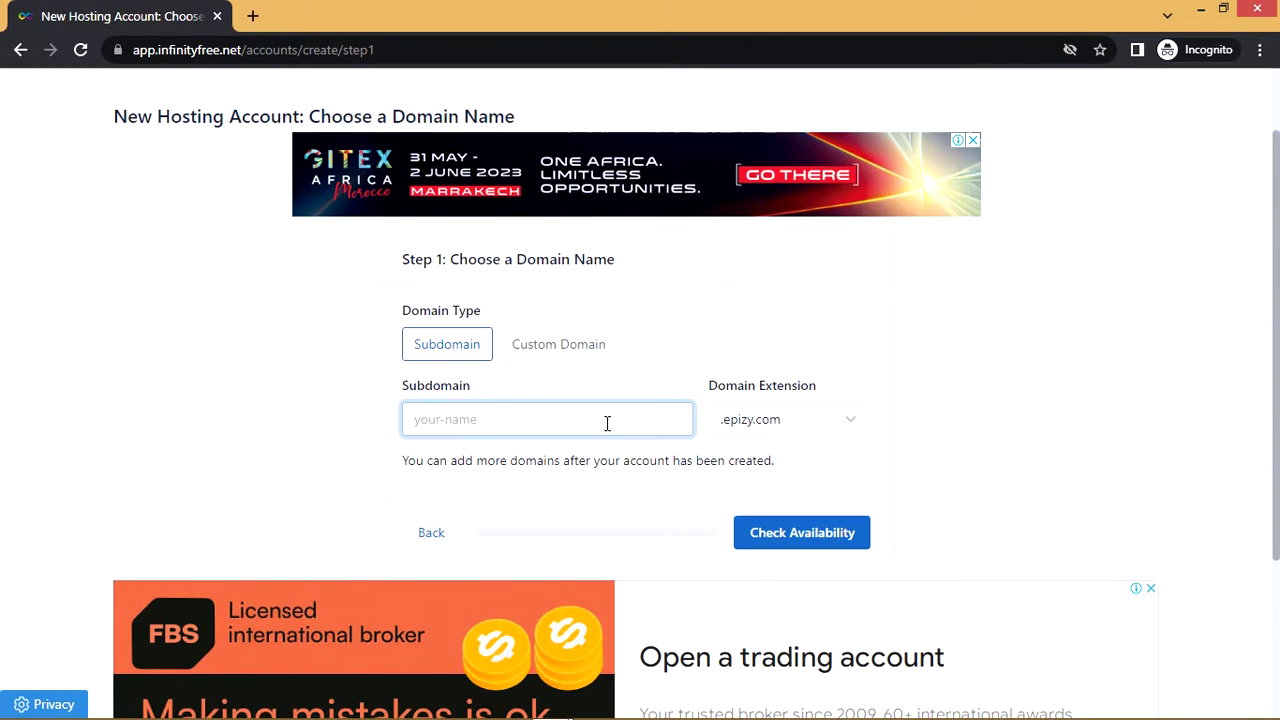
{"action": "type", "text": "ecommerceking"}
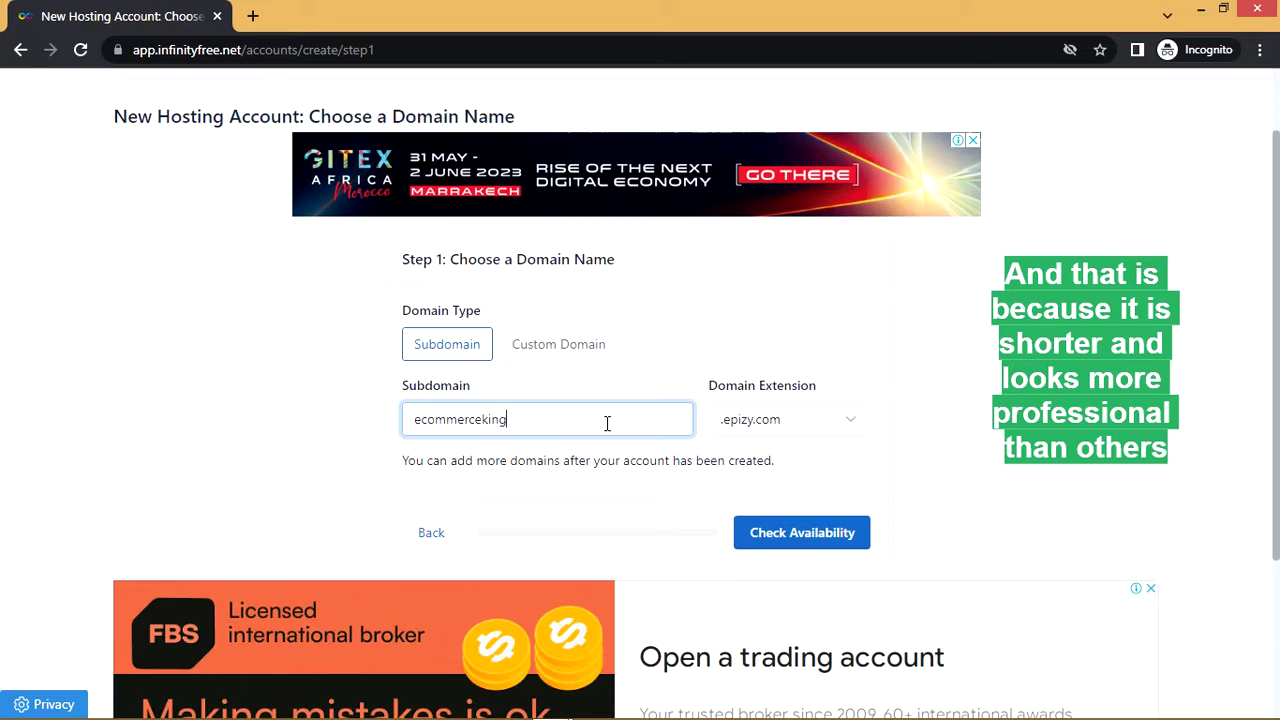
{"action": "left_click", "coordinate": [777, 421]}
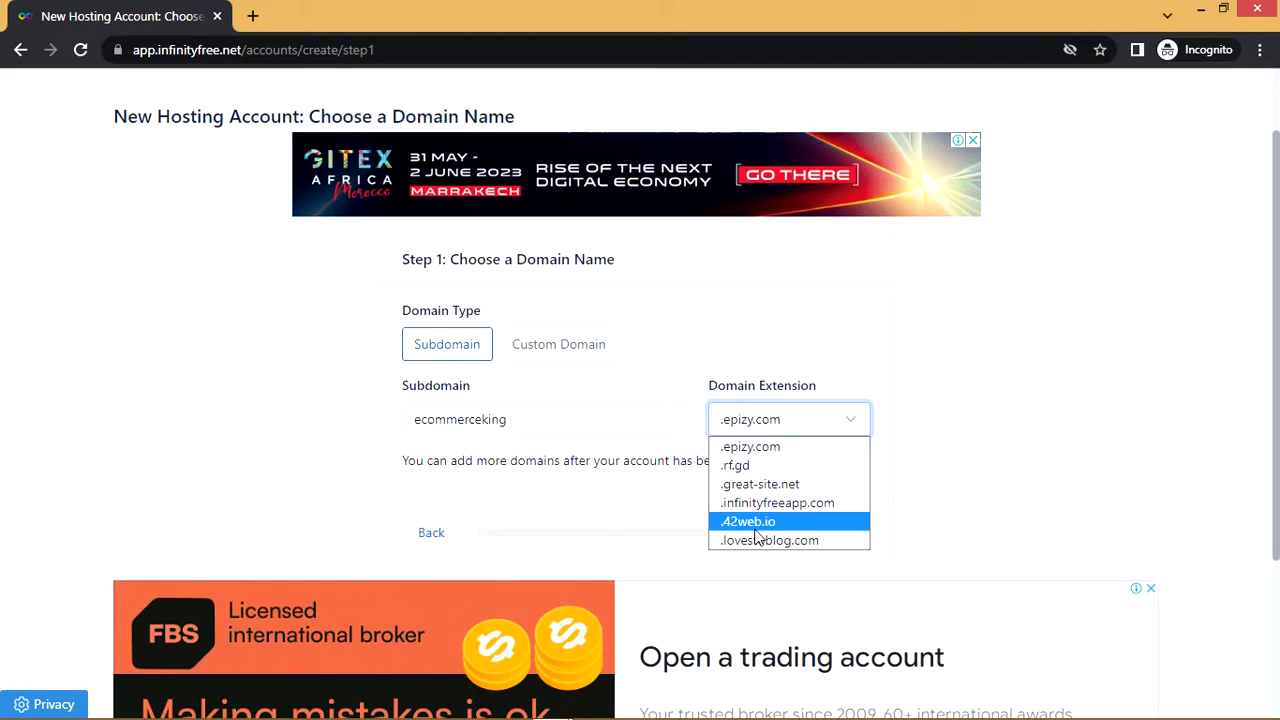
{"action": "left_click", "coordinate": [762, 468]}
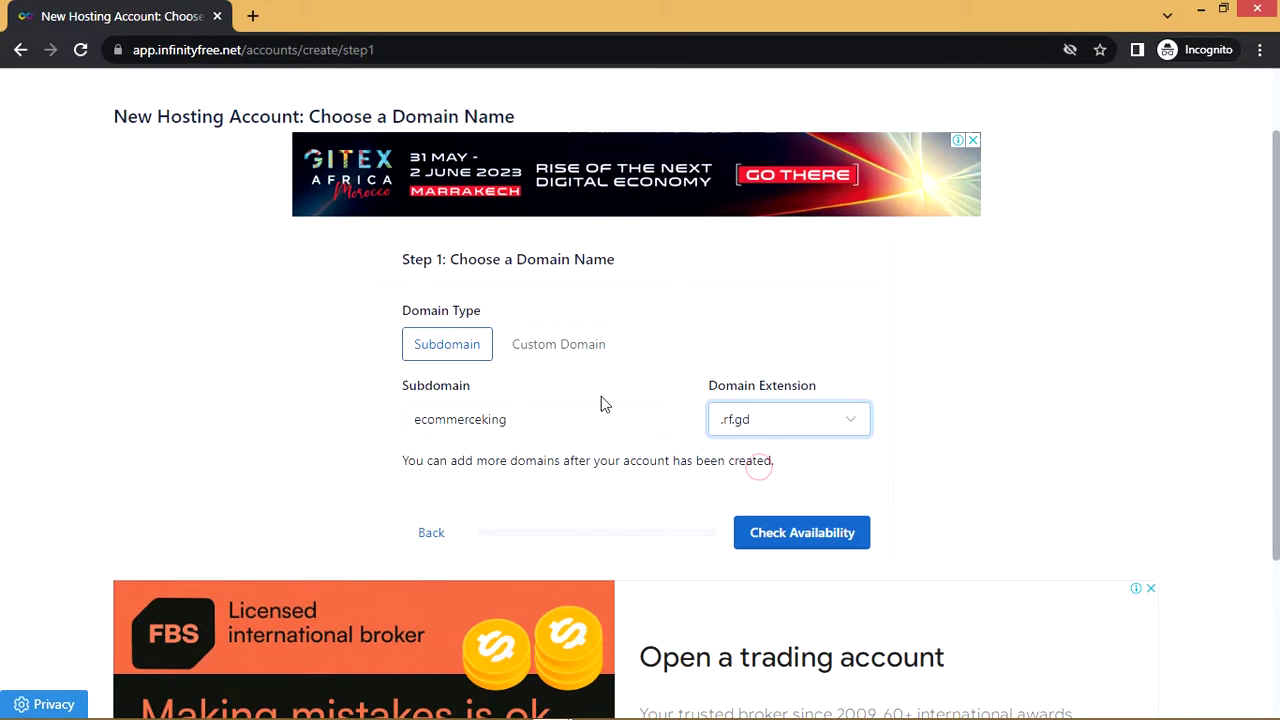
{"action": "scroll", "coordinate": [545, 397], "scroll_direction": "down", "scroll_amount": 2}
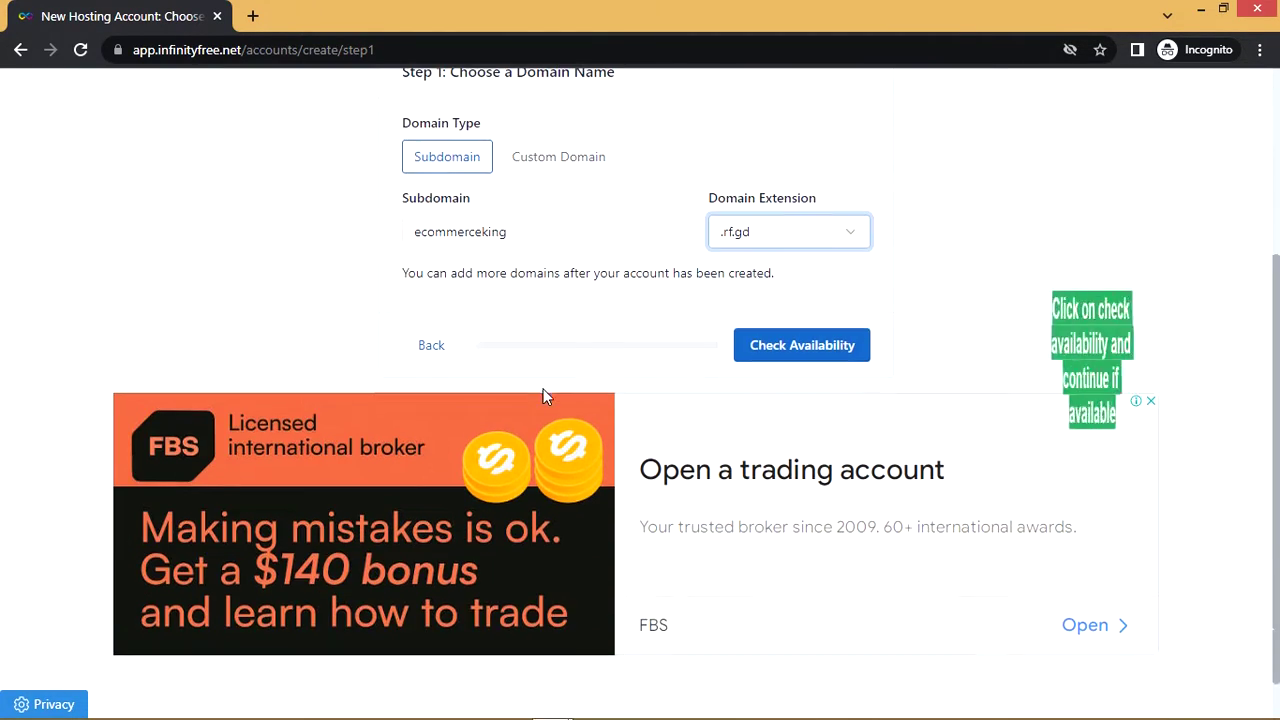
Confirm ecommerceking.rf.gd is available and enter an account password
{"action": "left_click", "coordinate": [766, 364]}
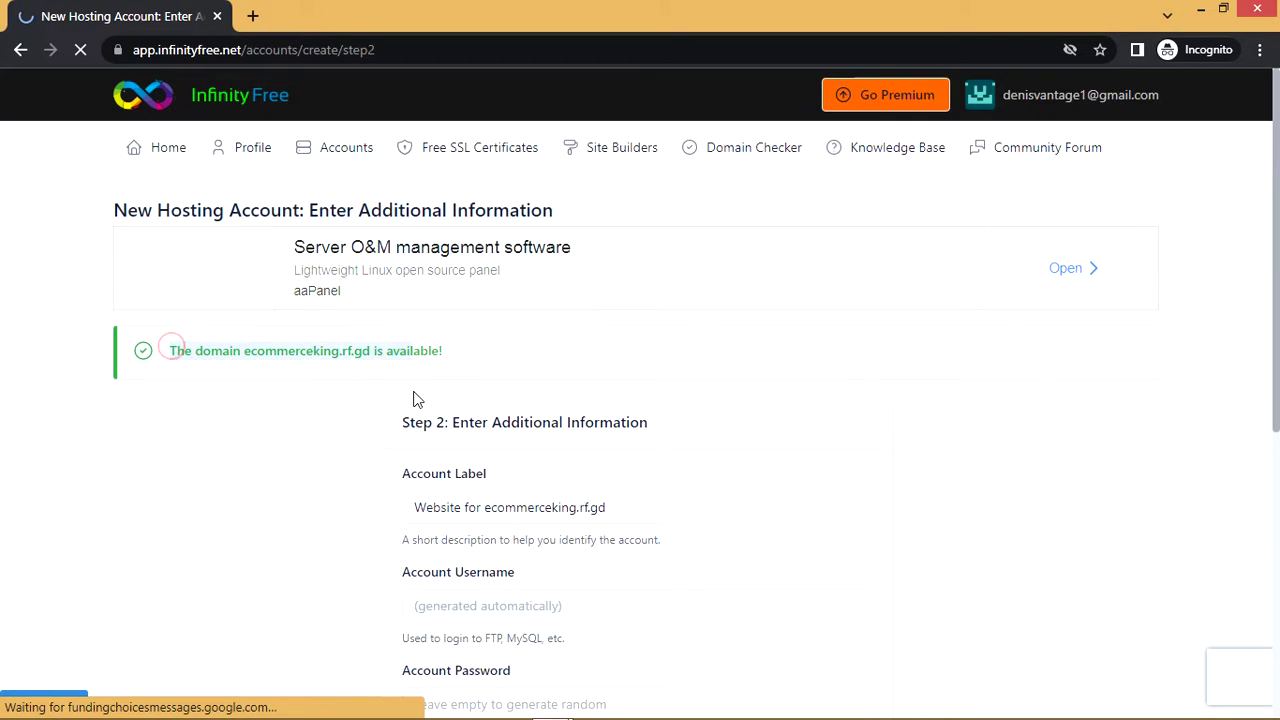
{"action": "scroll", "coordinate": [510, 405], "scroll_direction": "down", "scroll_amount": 2}
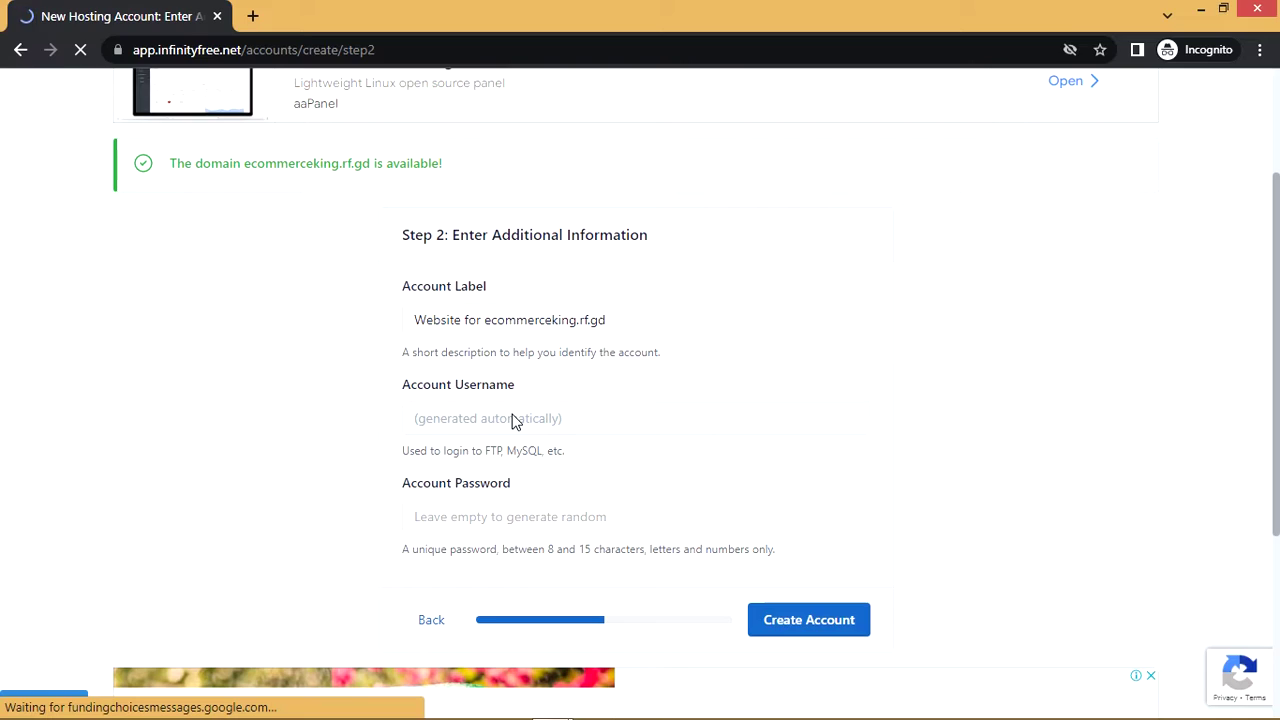
{"action": "scroll", "coordinate": [512, 416], "scroll_direction": "down", "scroll_amount": 1}
{"action": "left_click", "coordinate": [509, 421]}
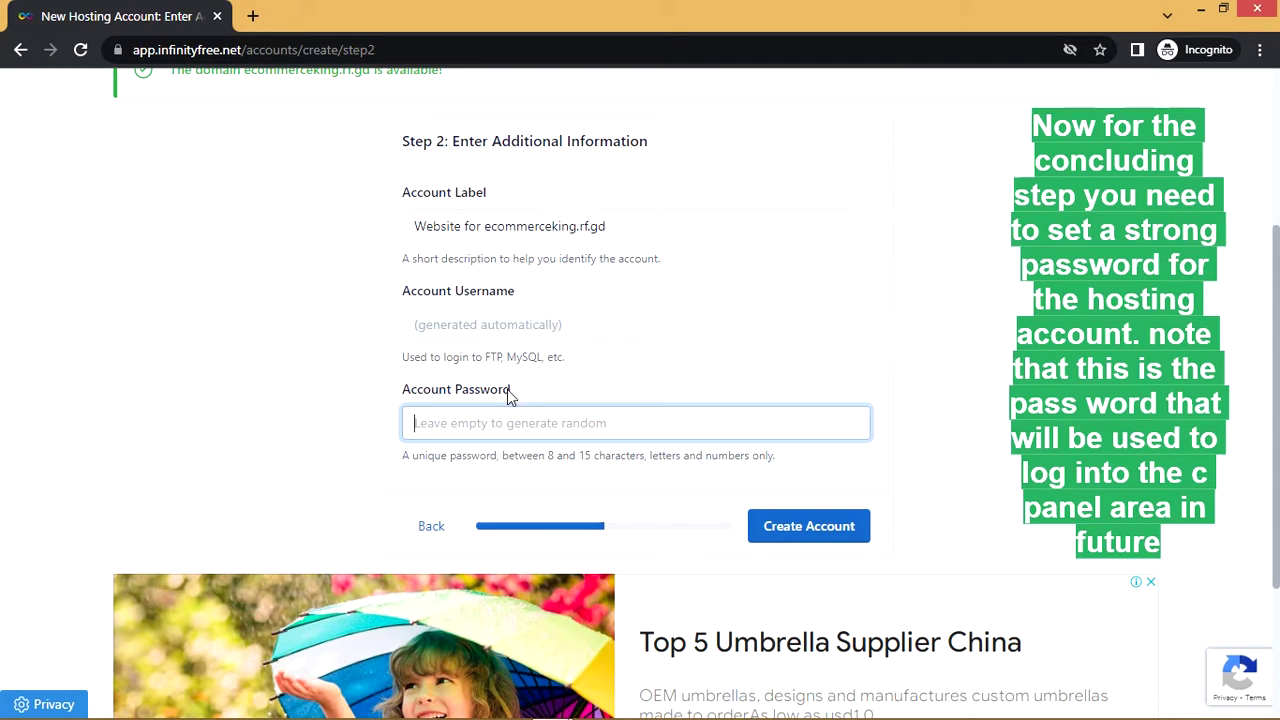
{"action": "left_click", "coordinate": [511, 426]}
{"action": "type", "text": "Bu"}
{"action": "key", "text": "BackSpace"}
{"action": "scroll", "coordinate": [511, 424], "scroll_direction": "down", "scroll_amount": 1}
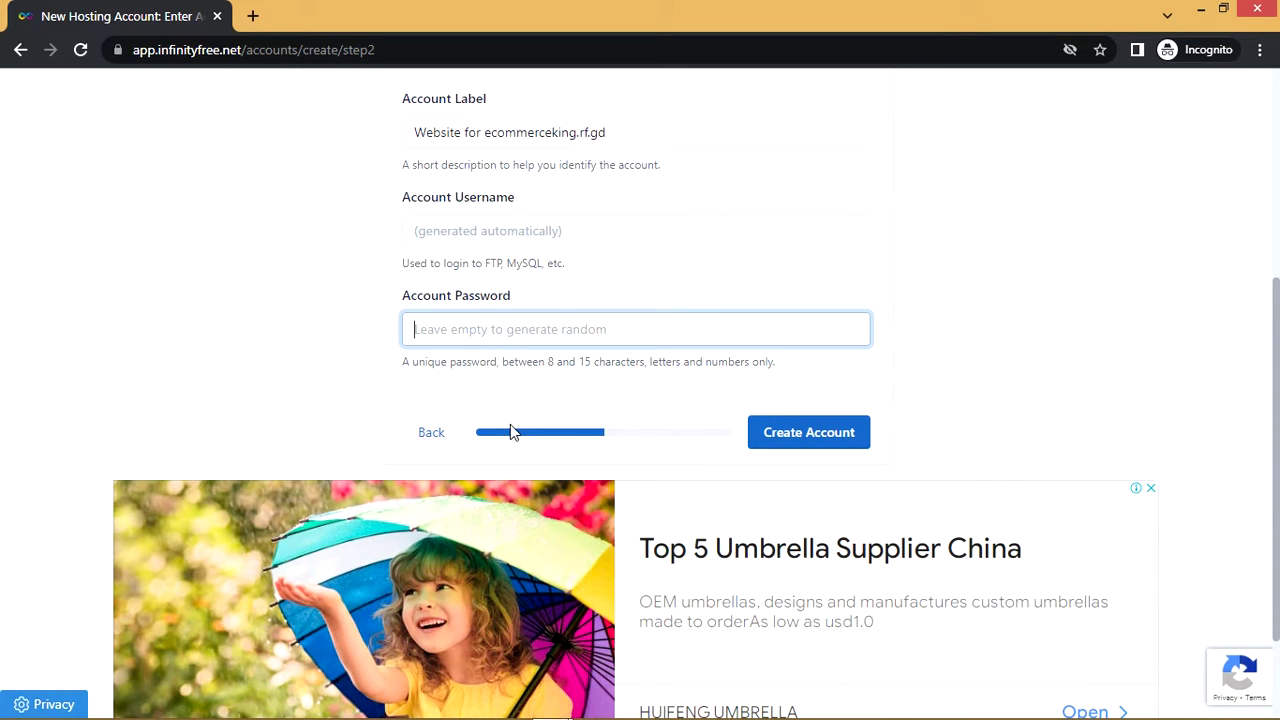
{"action": "type", "text": "12"}
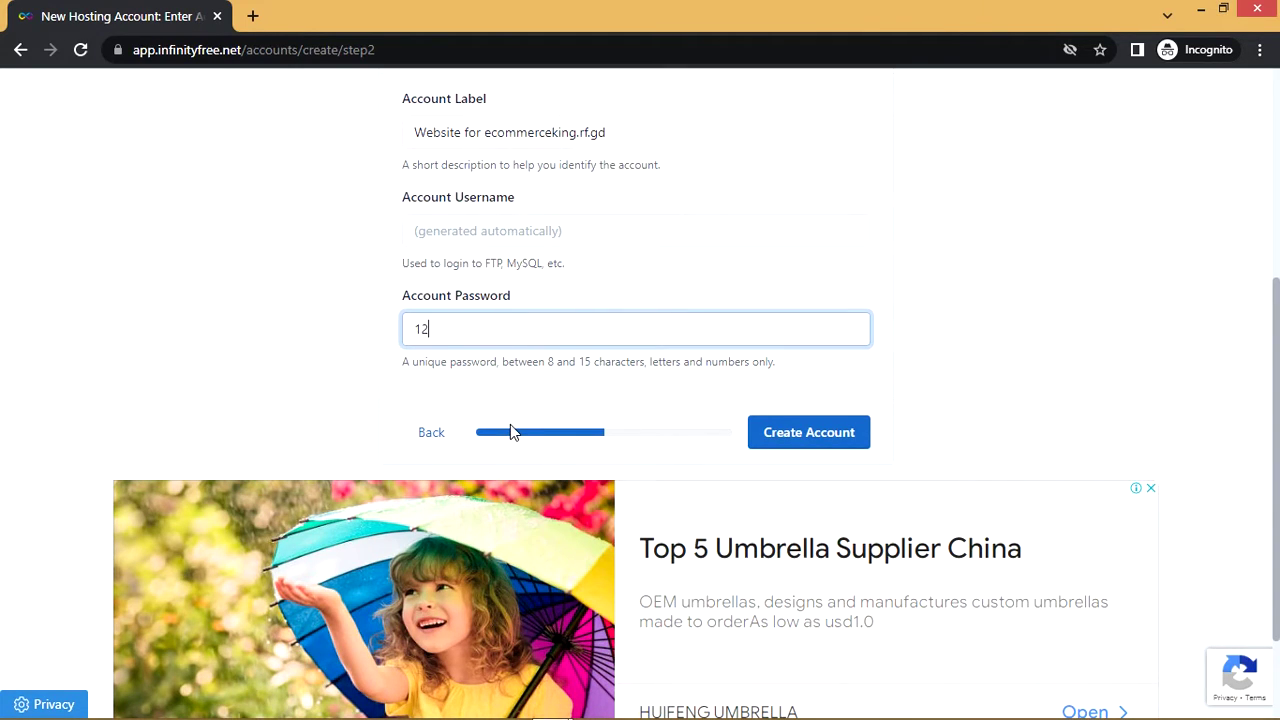
{"action": "type", "text": "3456789"}
Submit the hosting account and pass the crosswalk captcha
{"action": "left_click", "coordinate": [776, 432]}
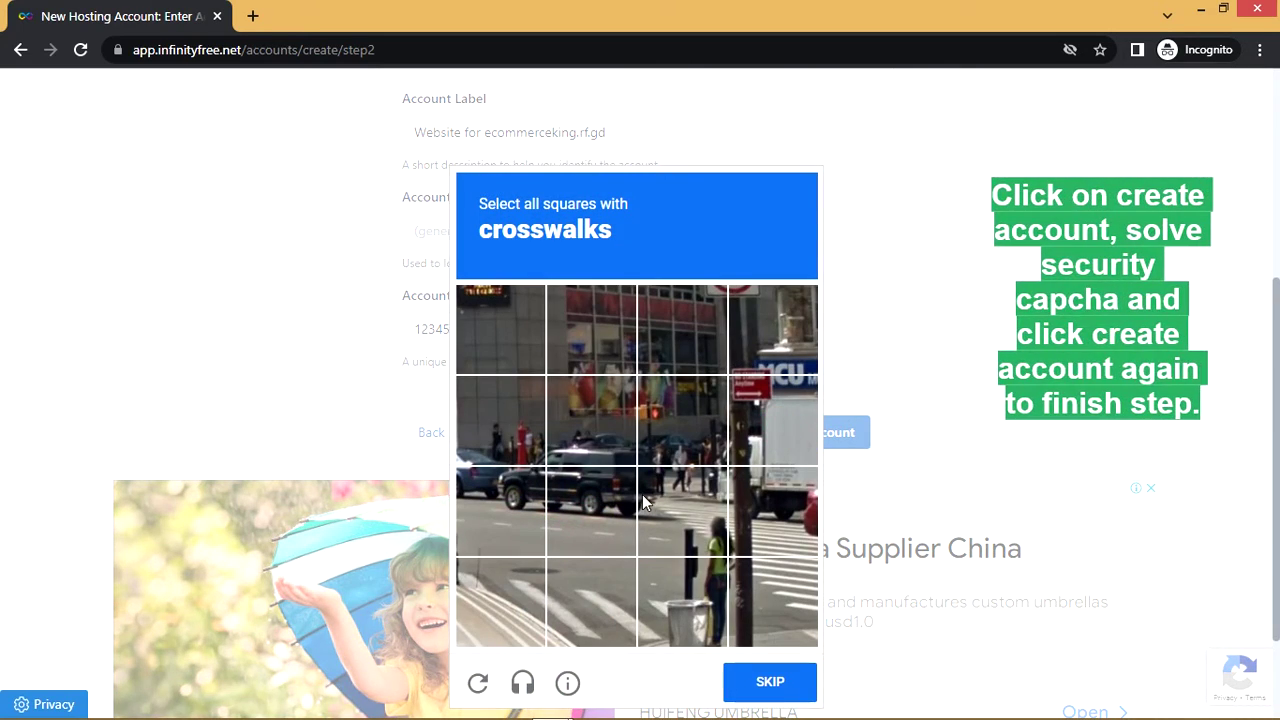
{"action": "left_click", "coordinate": [575, 585]}
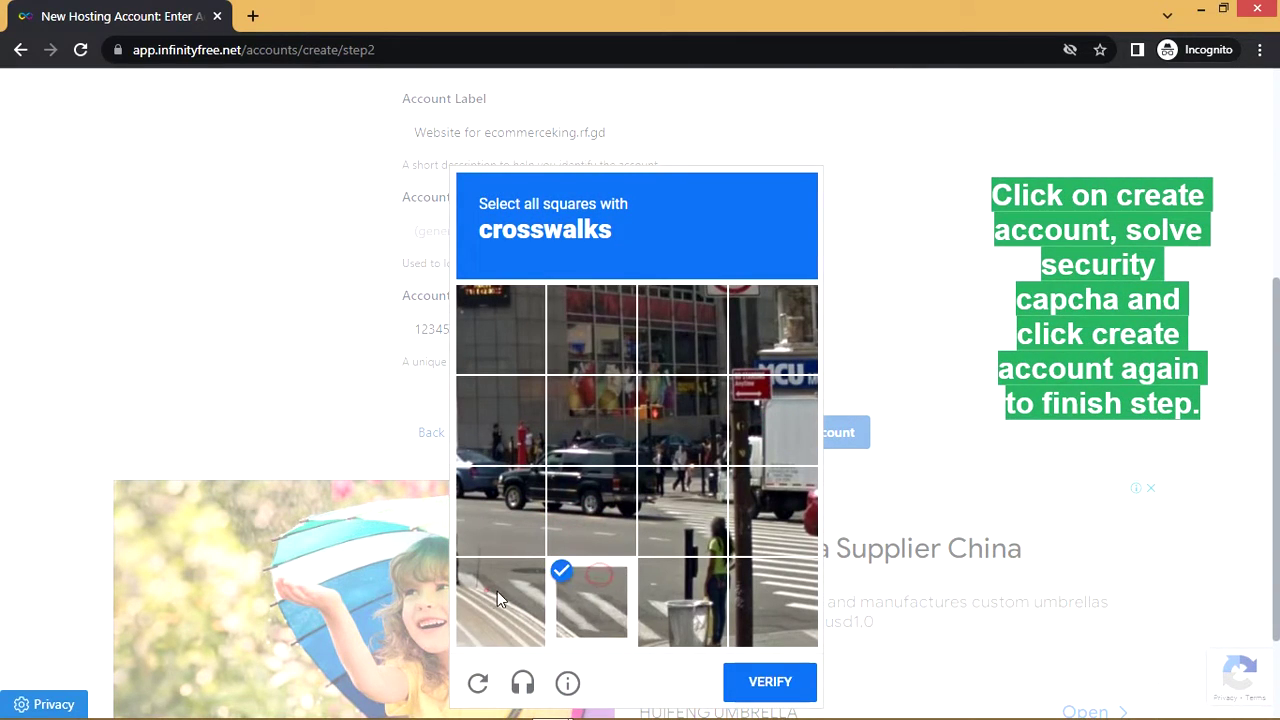
{"action": "left_click", "coordinate": [490, 595]}
{"action": "left_click", "coordinate": [660, 595]}
{"action": "left_click", "coordinate": [800, 608]}
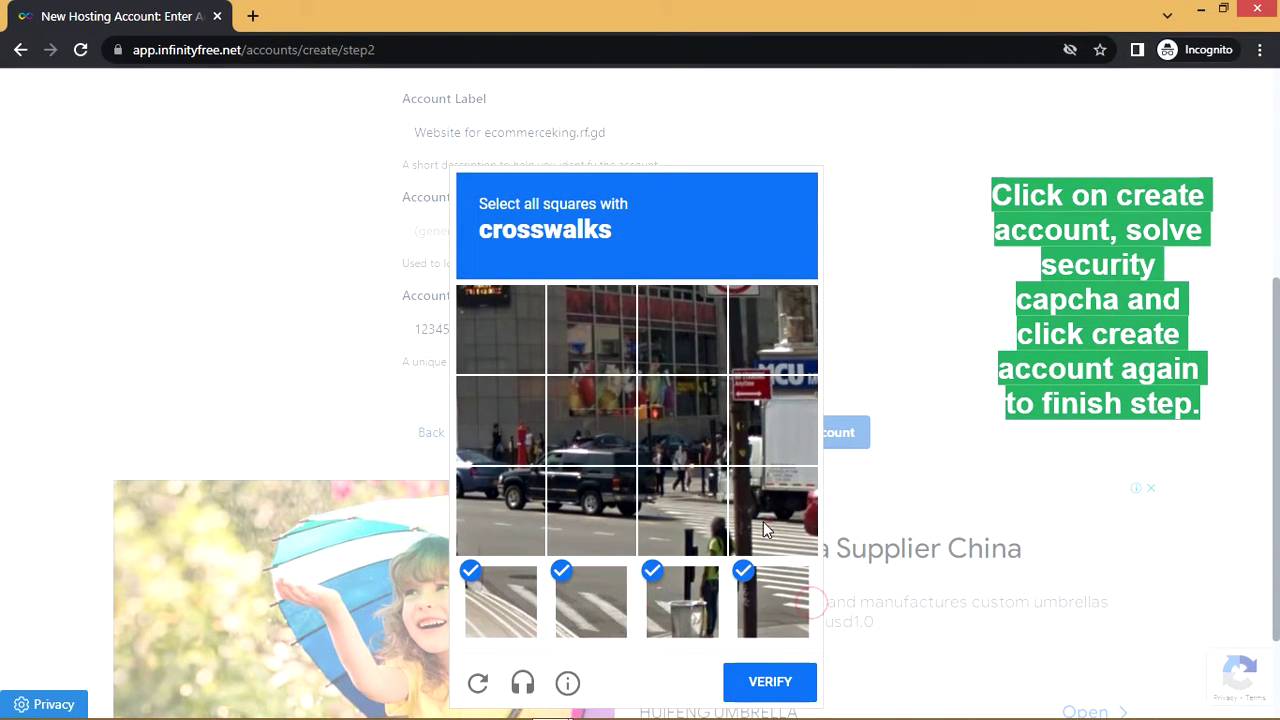
{"action": "left_click", "coordinate": [772, 528]}
{"action": "left_click", "coordinate": [695, 506]}
{"action": "left_click", "coordinate": [766, 680]}
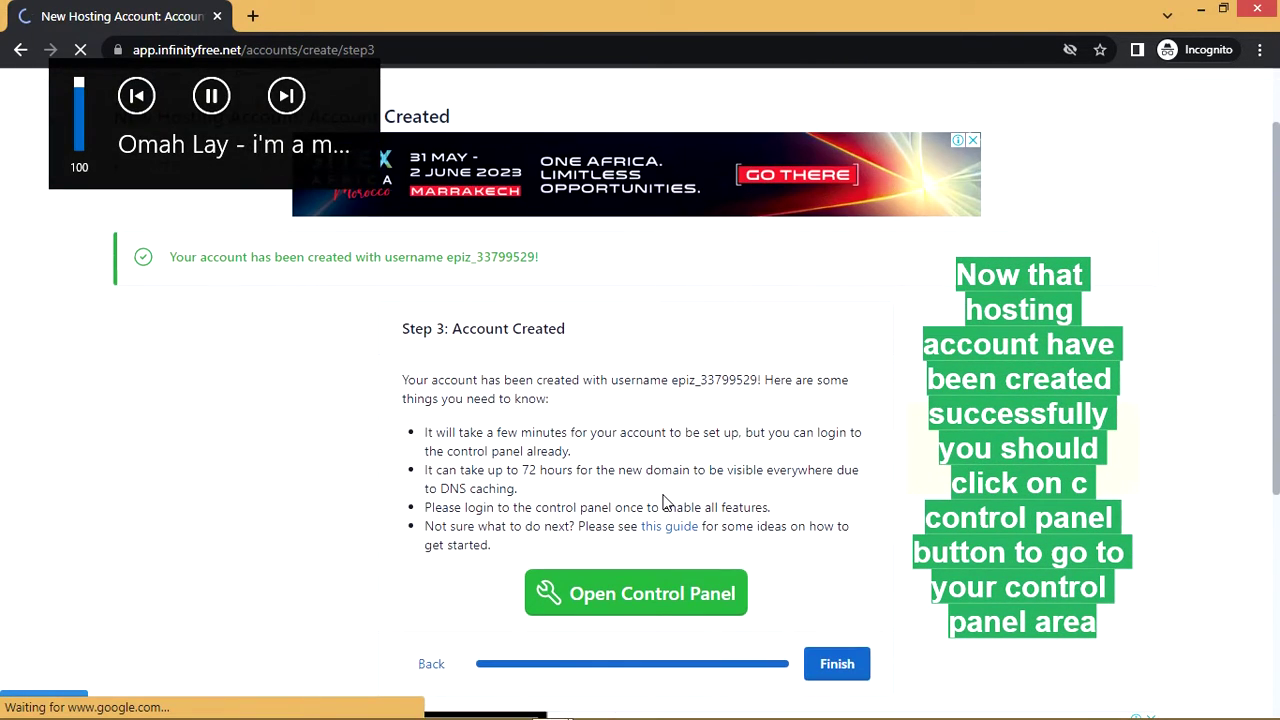
Highlight the account-created message, then open the new account's control panel in a new tab
{"action": "scroll", "coordinate": [667, 504], "scroll_direction": "down", "scroll_amount": 2}
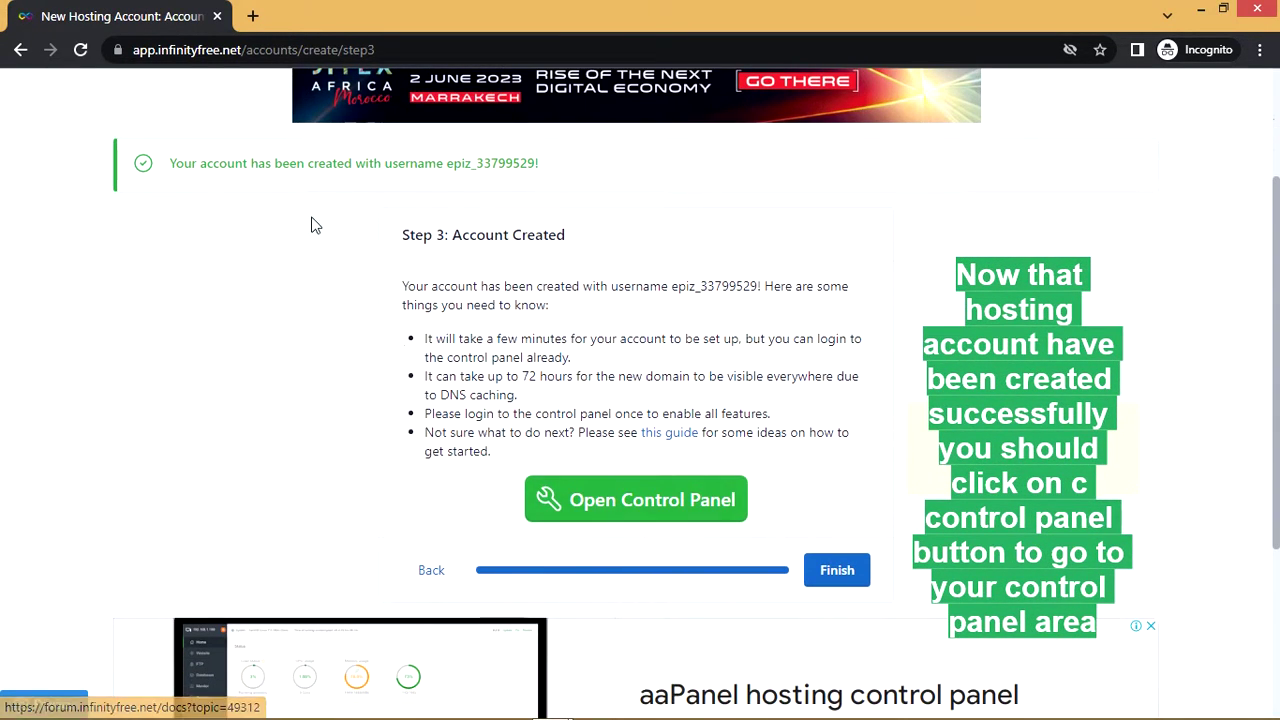
{"action": "left_click_drag", "start_coordinate": [193, 162], "coordinate": [506, 191]}
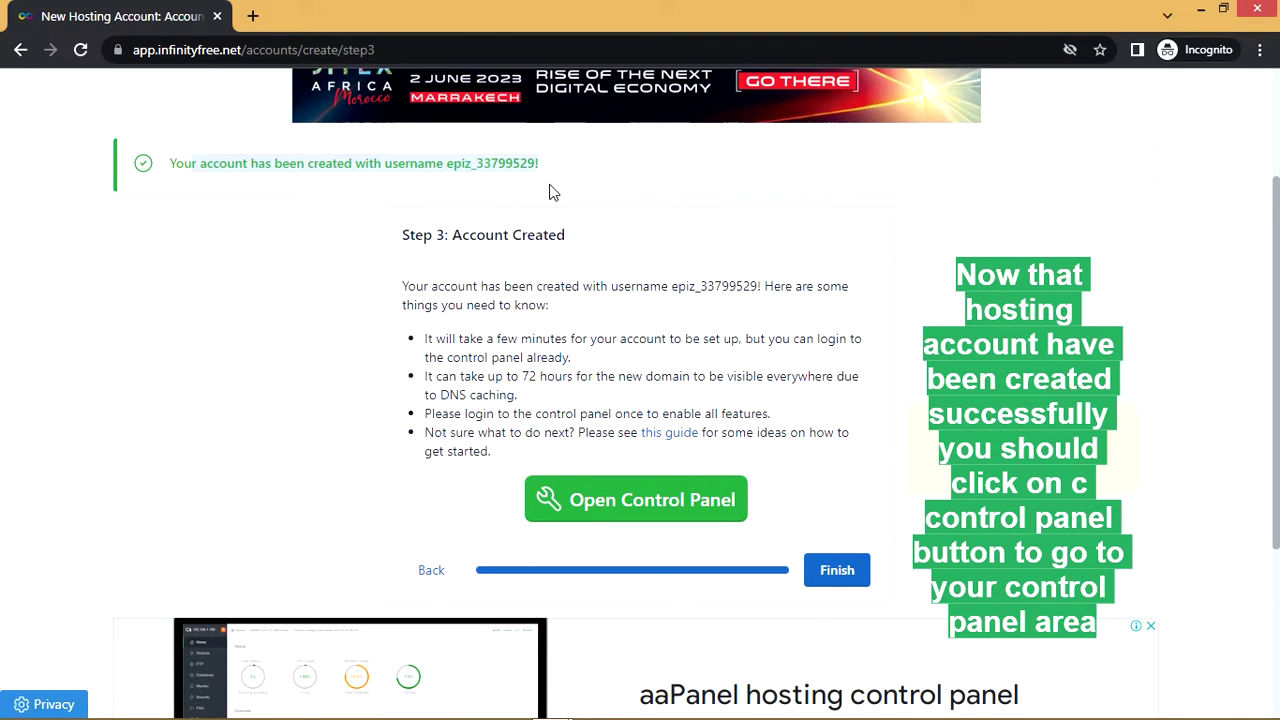
{"action": "scroll", "coordinate": [627, 424], "scroll_direction": "down", "scroll_amount": 1}
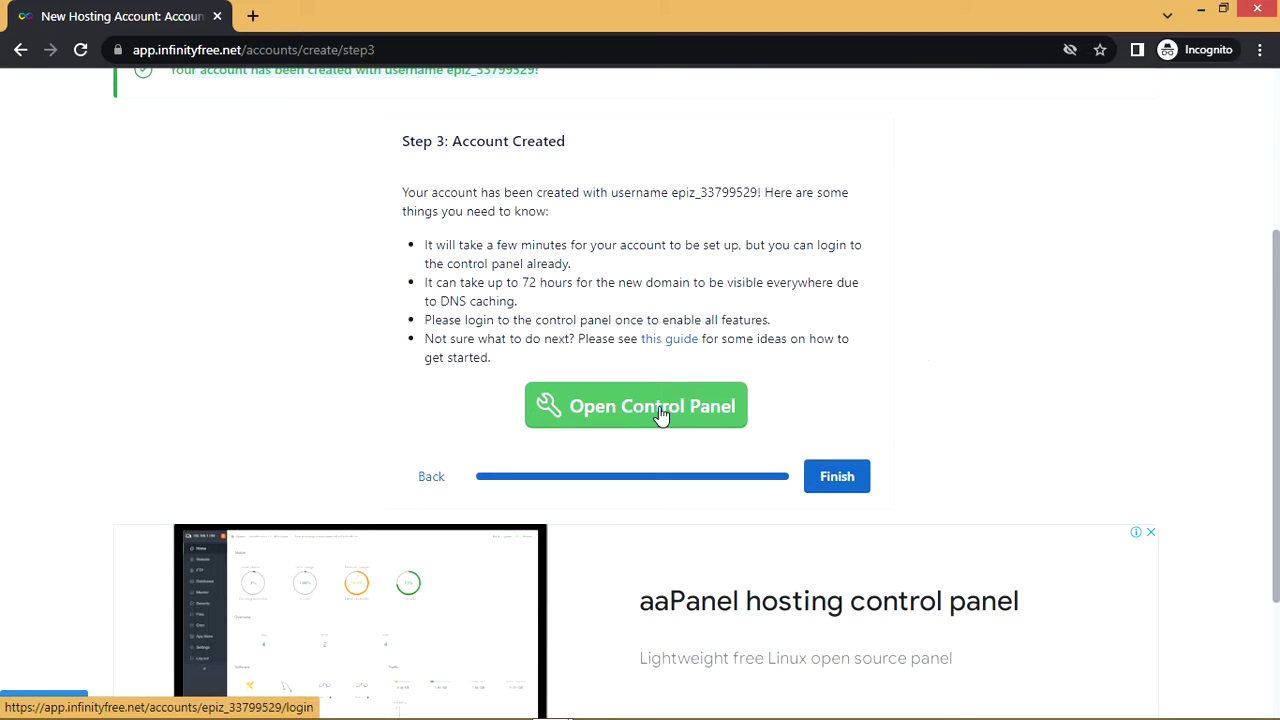
{"action": "left_click", "coordinate": [660, 414]}
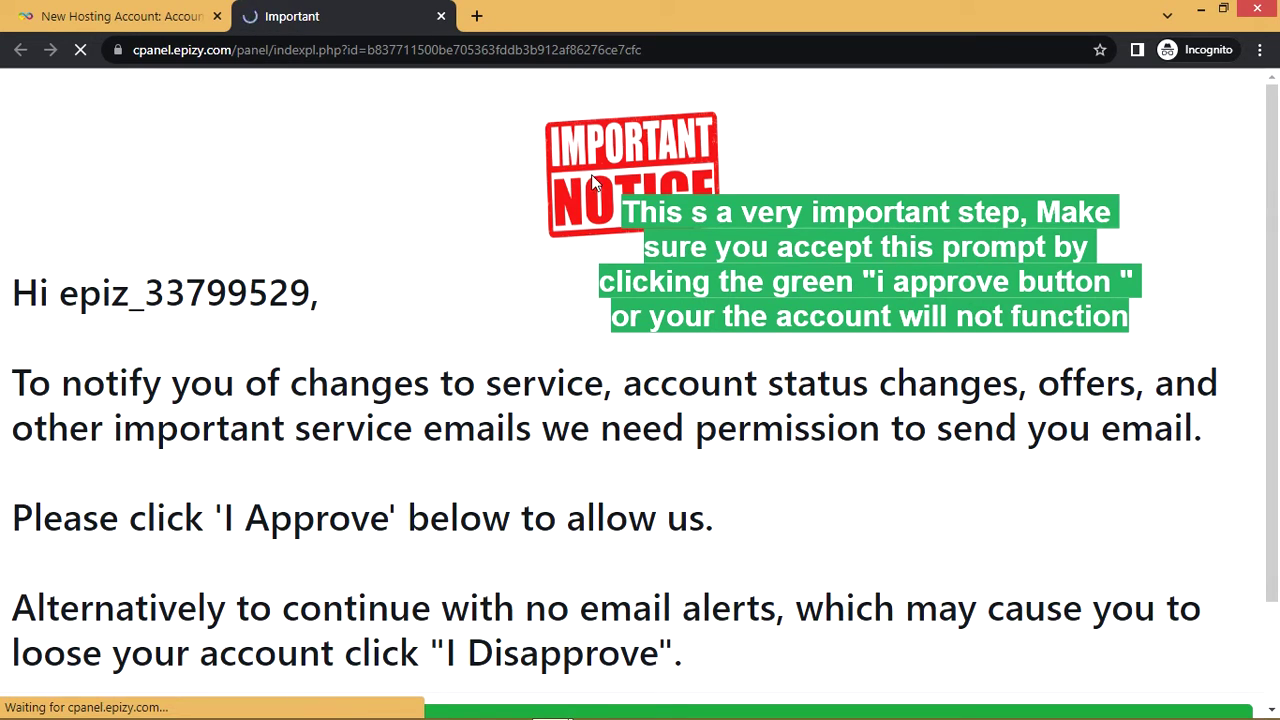
Approve the Important Notice about receiving service emails so the control panel loads
{"action": "scroll", "coordinate": [592, 184], "scroll_direction": "down", "scroll_amount": 1}
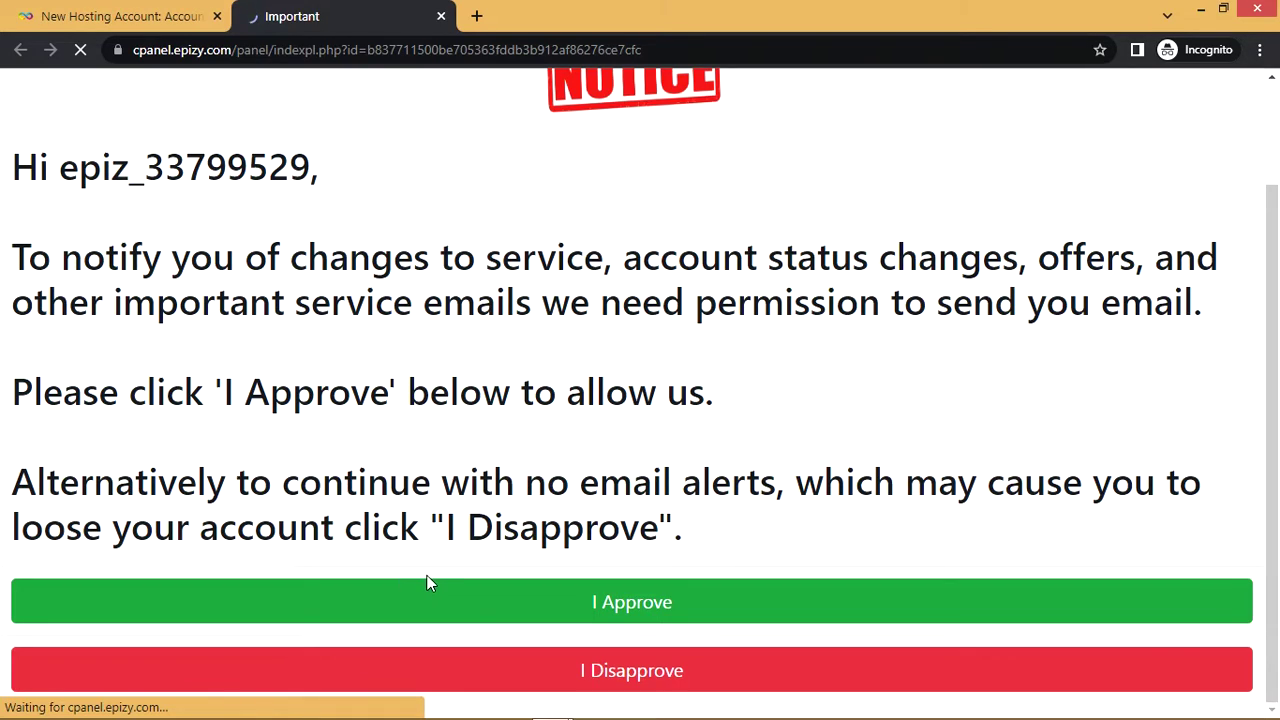
{"action": "left_click", "coordinate": [572, 614]}
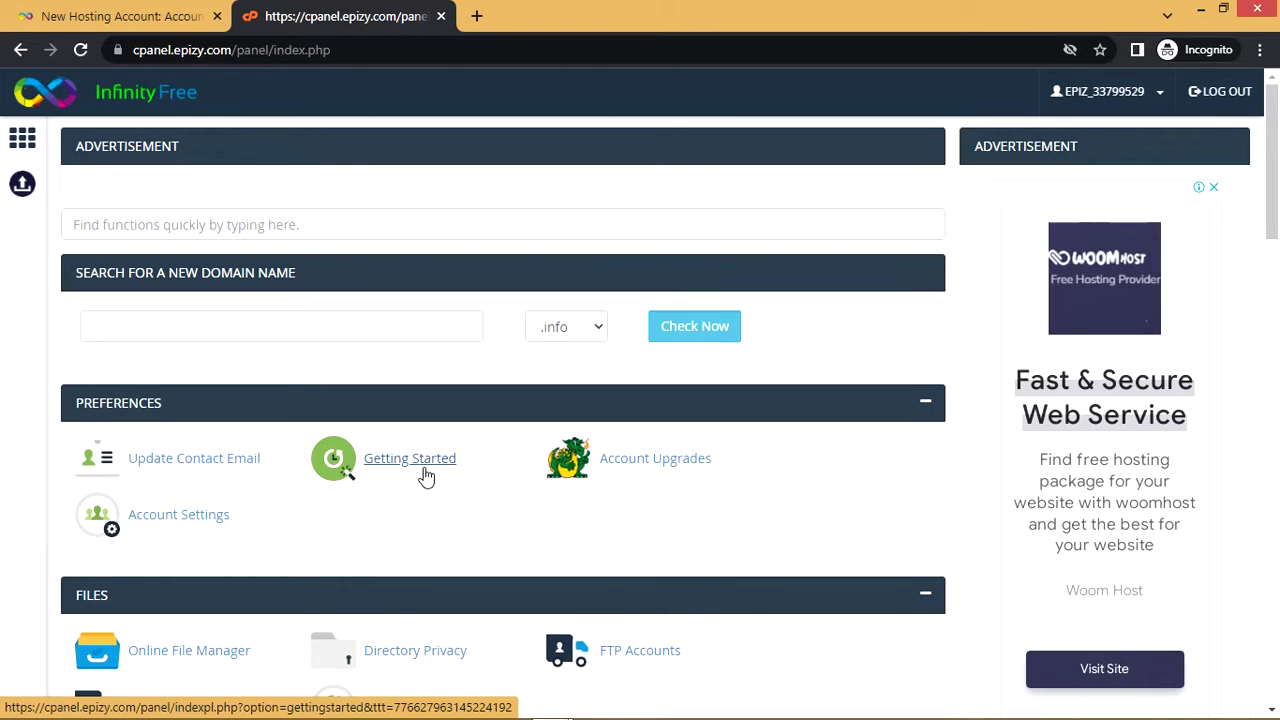
{"action": "scroll", "coordinate": [426, 477], "scroll_direction": "down", "scroll_amount": 4}
{"action": "scroll", "coordinate": [424, 478], "scroll_direction": "down", "scroll_amount": 3}
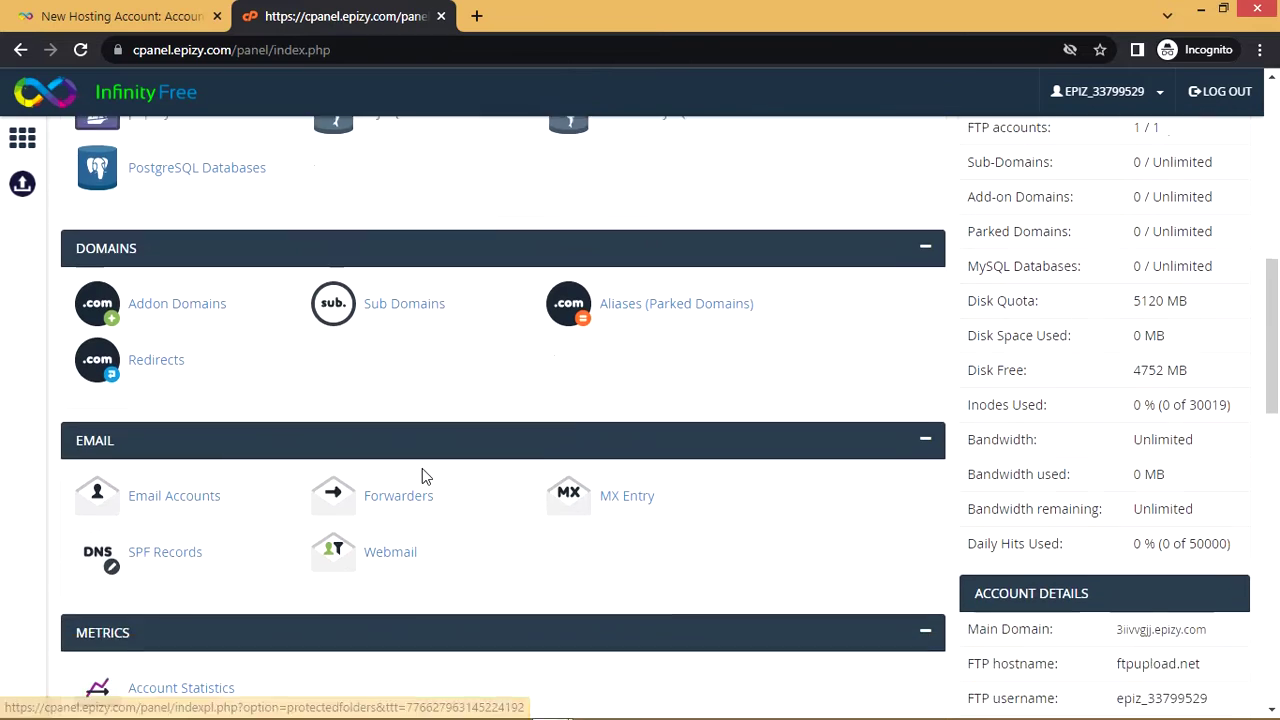
{"action": "scroll", "coordinate": [424, 477], "scroll_direction": "up", "scroll_amount": 5}
{"action": "scroll", "coordinate": [424, 476], "scroll_direction": "up", "scroll_amount": 3}
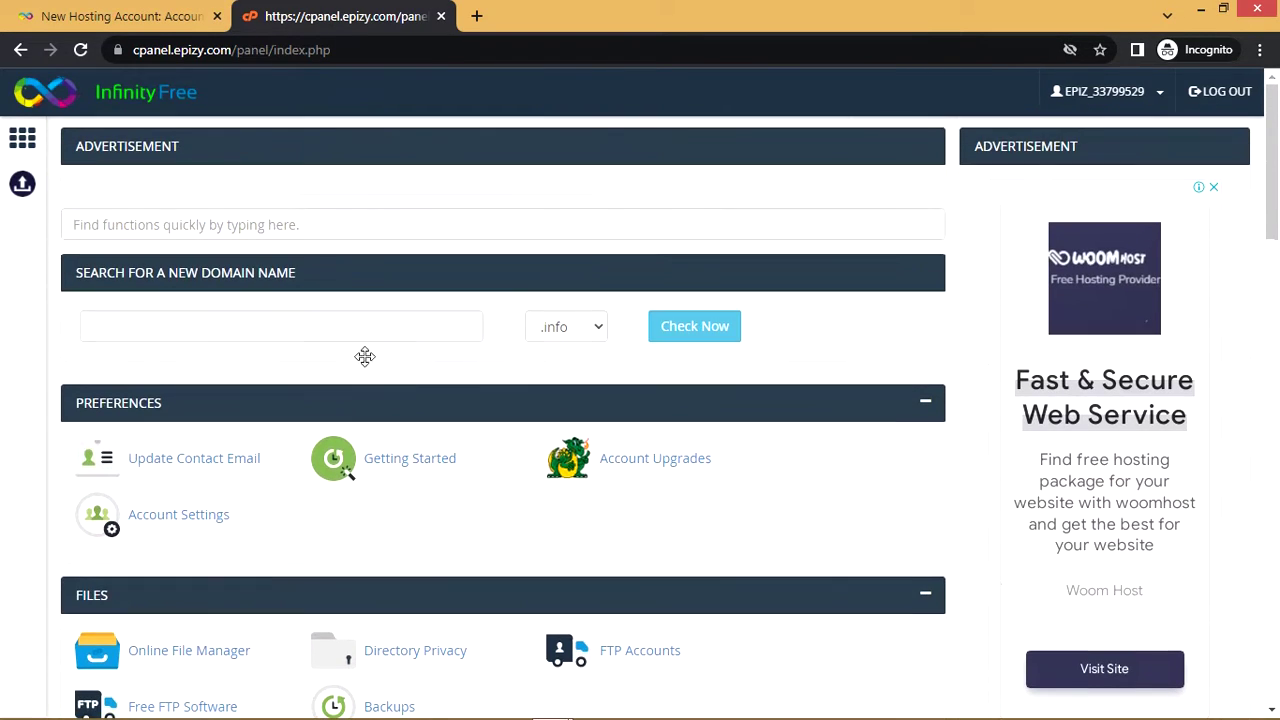
{"action": "scroll", "coordinate": [237, 140], "scroll_direction": "down", "scroll_amount": 9}
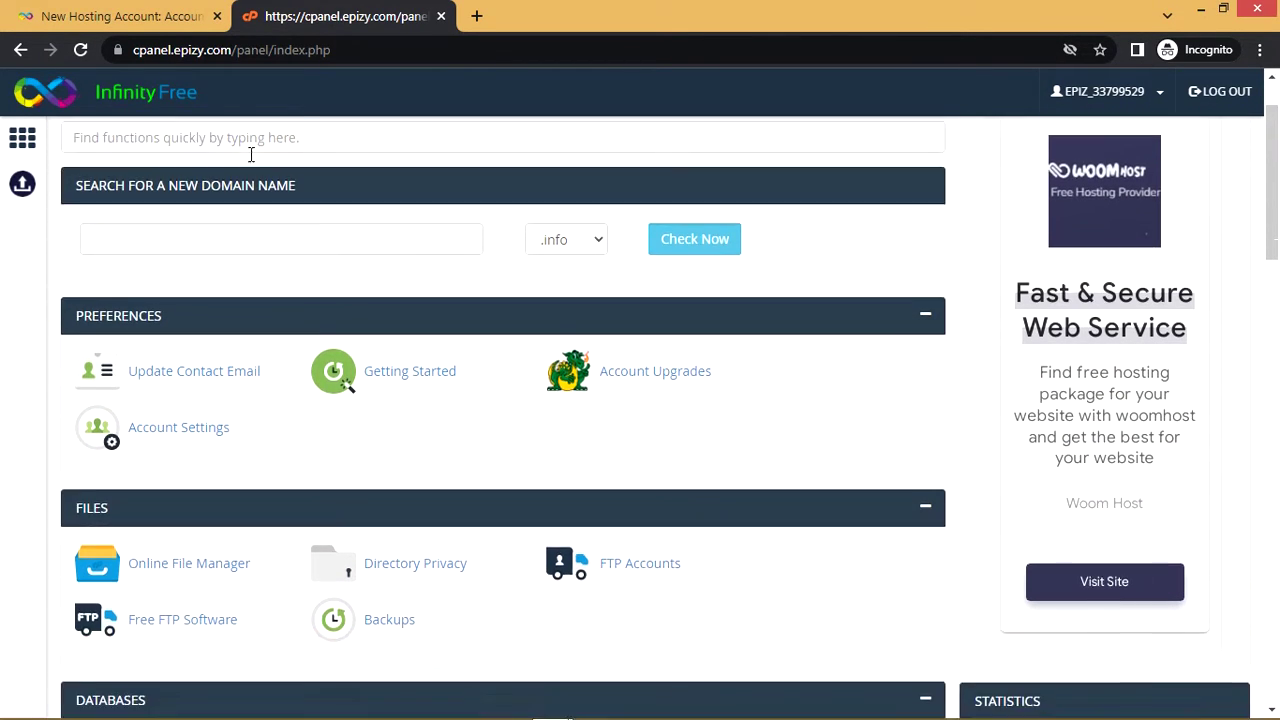
{"action": "scroll", "coordinate": [265, 205], "scroll_direction": "down", "scroll_amount": 4}
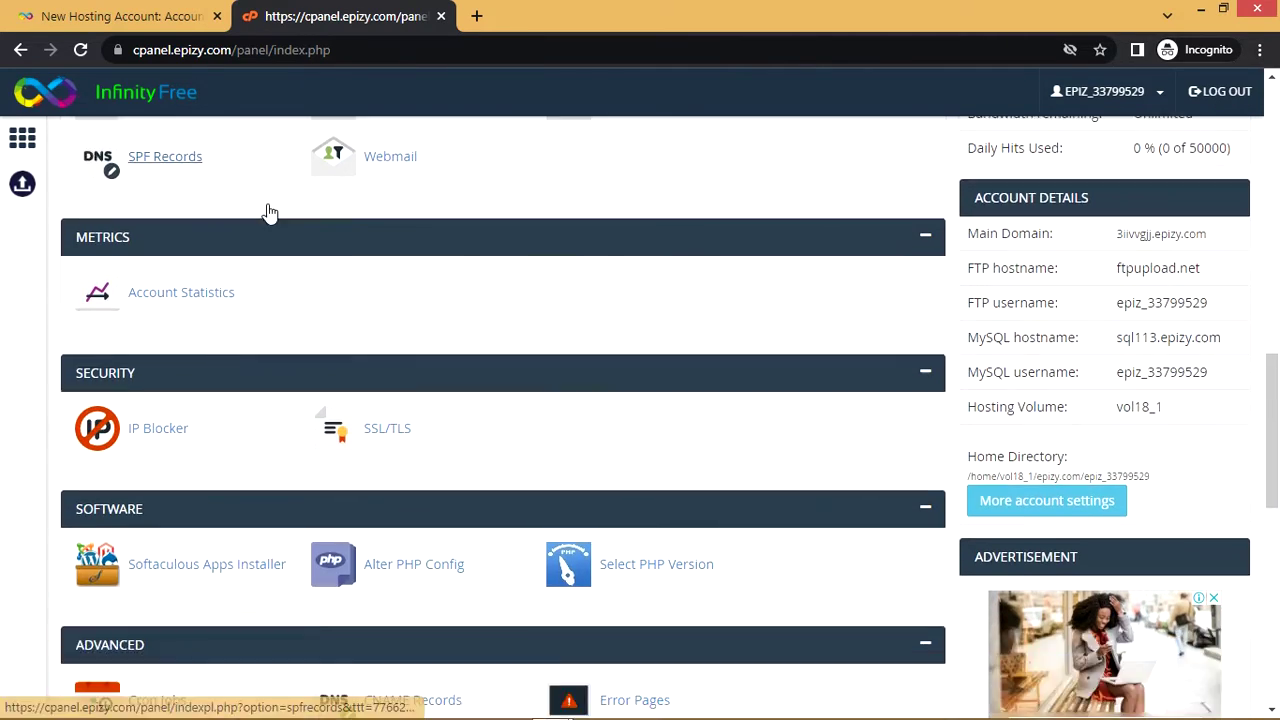
{"action": "middle_click", "coordinate": [420, 414]}
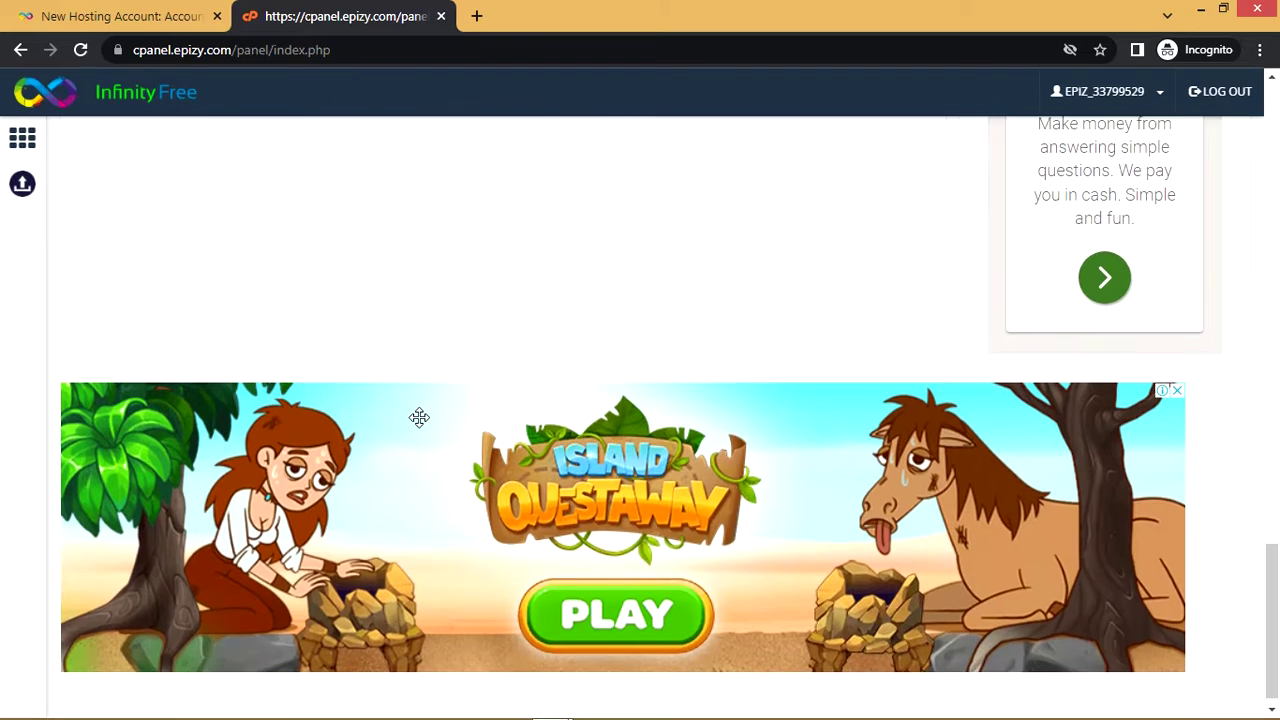
{"action": "scroll", "coordinate": [419, 417], "scroll_direction": "up", "scroll_amount": 7}
{"action": "scroll", "coordinate": [419, 417], "scroll_direction": "up", "scroll_amount": 12}
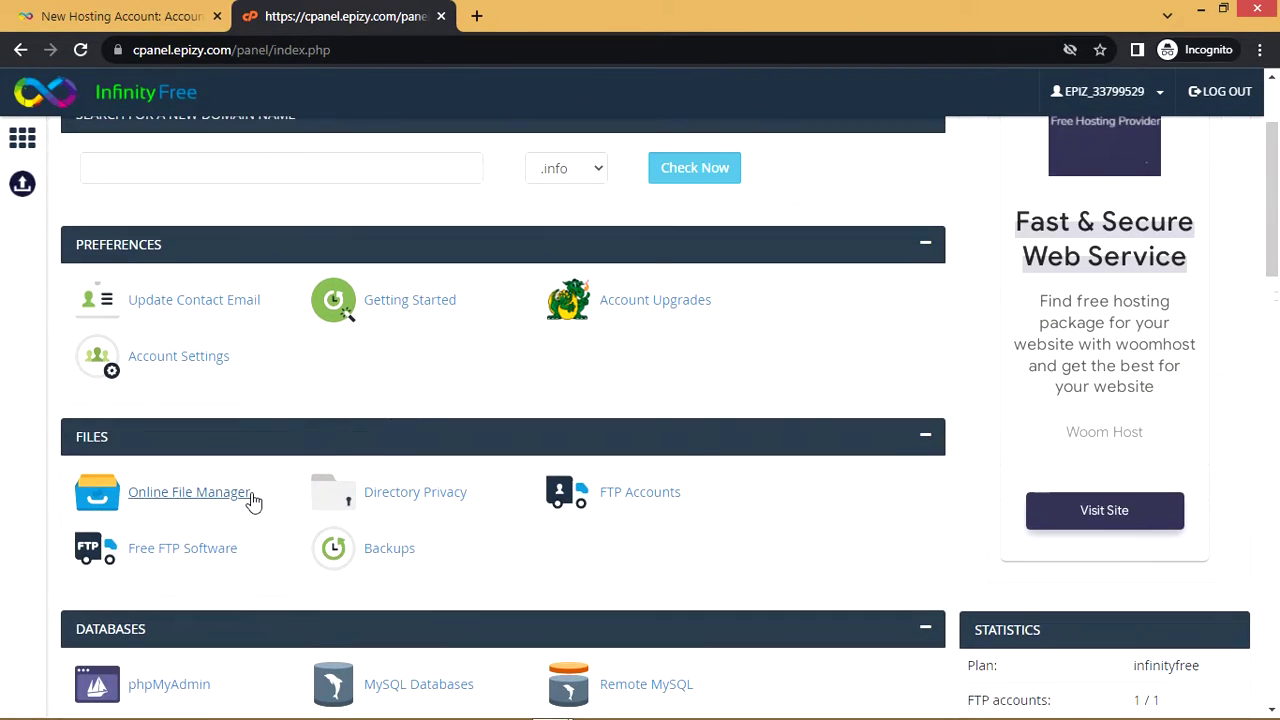
Launch the Online File Manager to list htdocs and the root files in Monsta FTP
{"action": "left_click", "coordinate": [245, 494]}
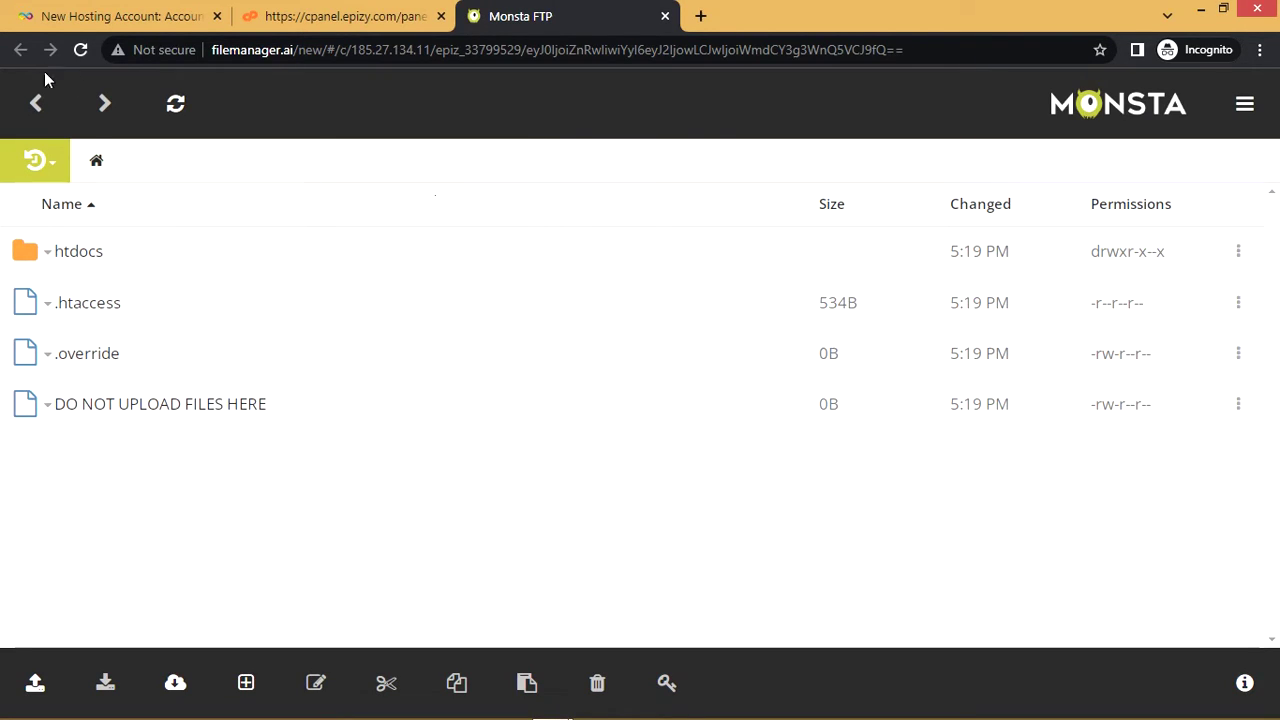
{"action": "left_click", "coordinate": [36, 103]}
Return to the cPanel tab and scroll down to its Software section
{"action": "left_click", "coordinate": [265, 18]}
{"action": "scroll", "coordinate": [285, 318], "scroll_direction": "down", "scroll_amount": 2}
{"action": "scroll", "coordinate": [286, 320], "scroll_direction": "down", "scroll_amount": 4}
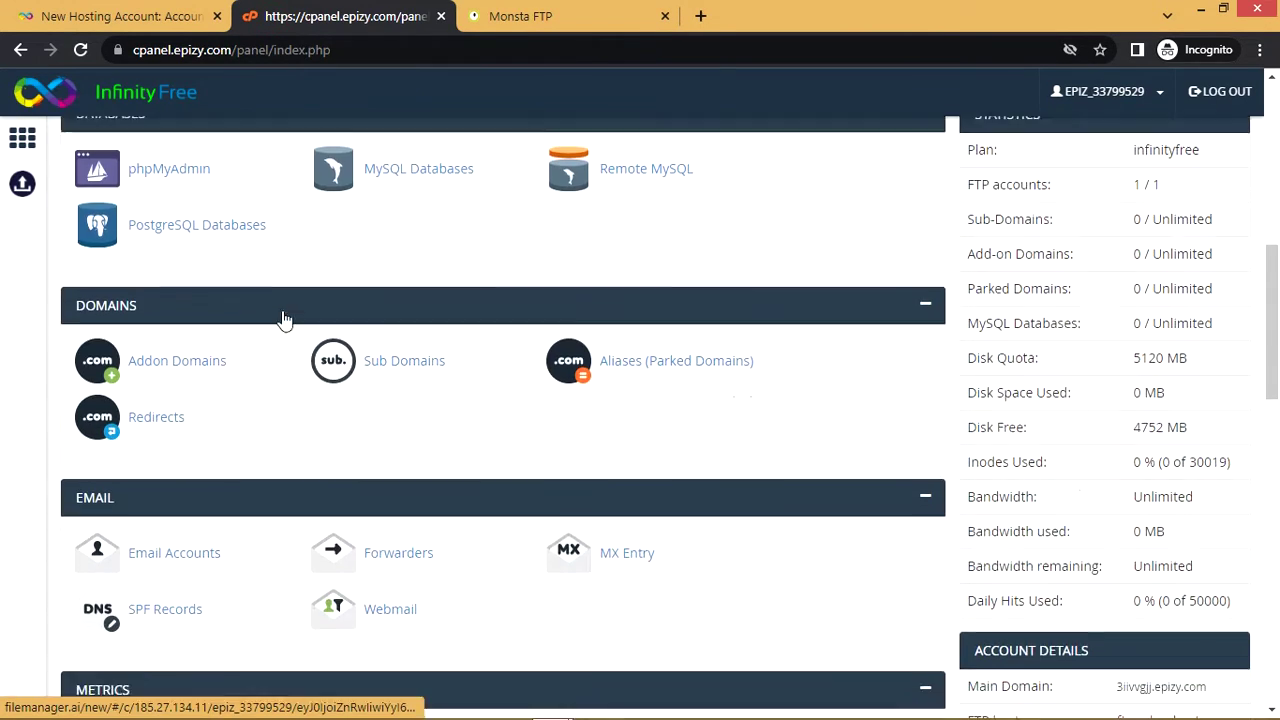
{"action": "scroll", "coordinate": [217, 229], "scroll_direction": "up", "scroll_amount": 1}
{"action": "scroll", "coordinate": [423, 331], "scroll_direction": "down", "scroll_amount": 5}
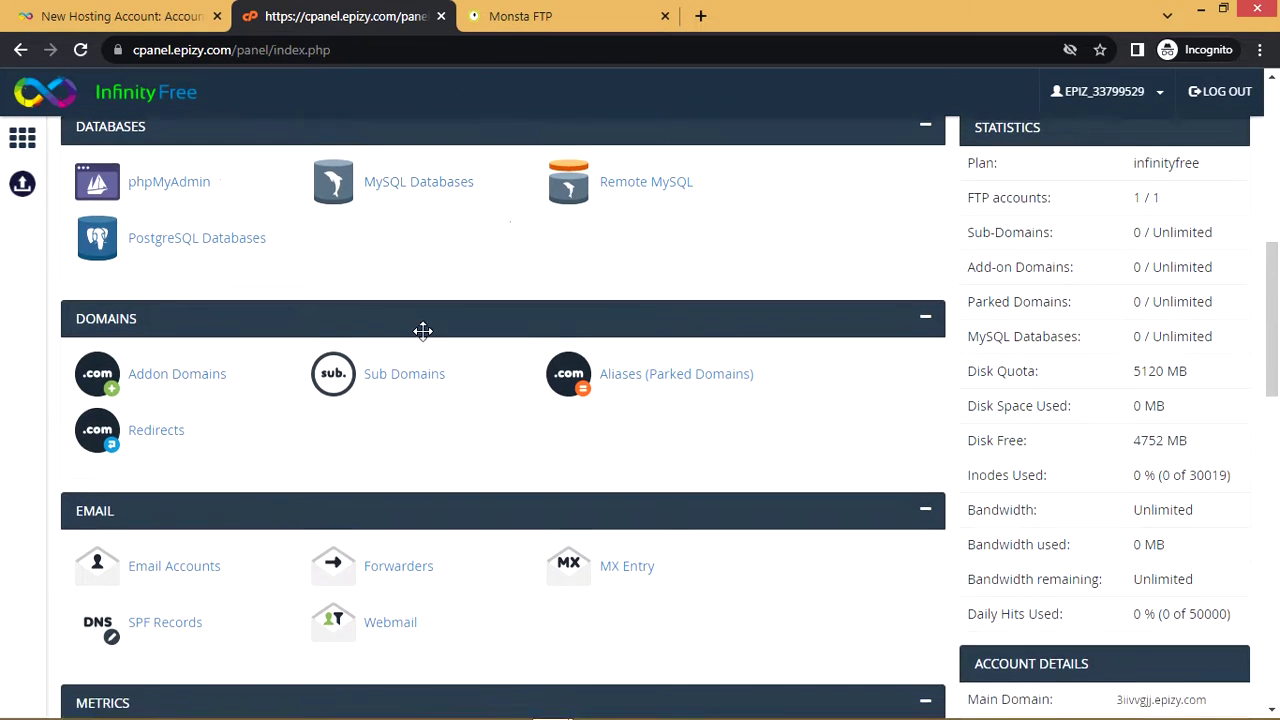
{"action": "scroll", "coordinate": [360, 368], "scroll_direction": "down", "scroll_amount": 1}
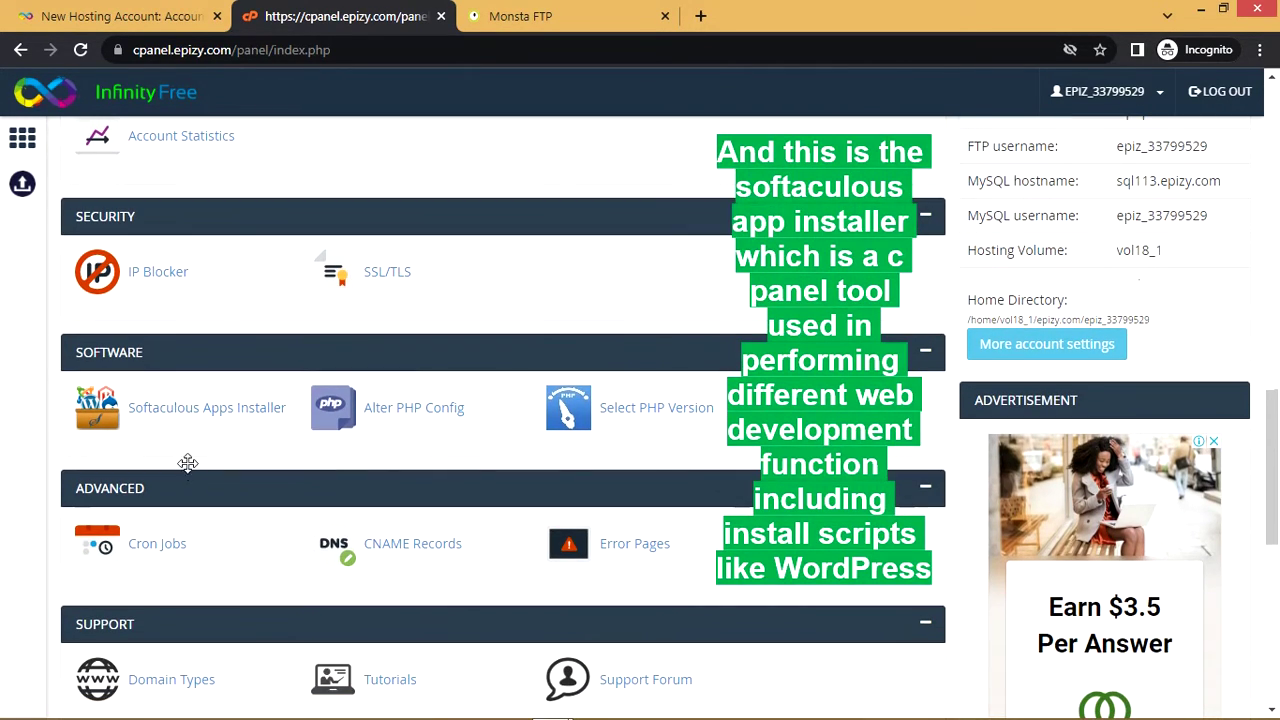
Launch Softaculous Apps Installer and browse Top Scripts like WordPress, Joomla and AbanteCart
{"action": "left_click", "coordinate": [195, 419]}
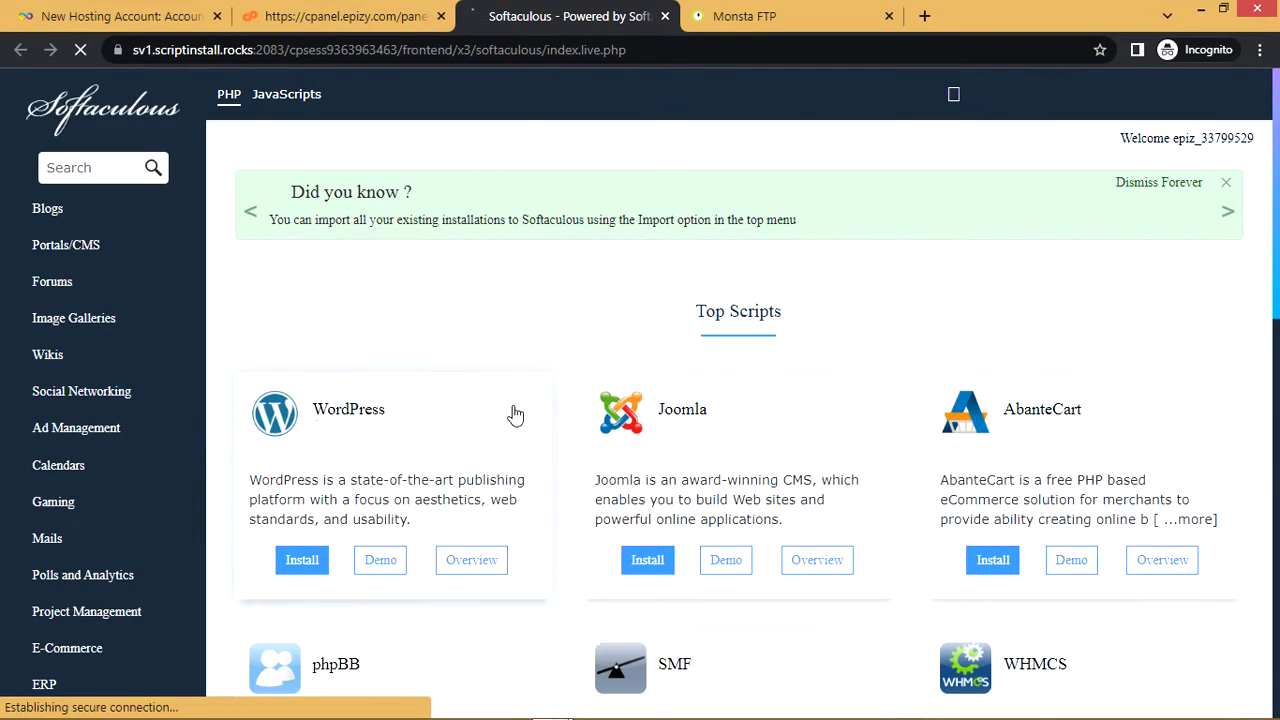
{"action": "scroll", "coordinate": [514, 414], "scroll_direction": "down", "scroll_amount": 2}
{"action": "scroll", "coordinate": [519, 413], "scroll_direction": "down", "scroll_amount": 1}
{"action": "scroll", "coordinate": [286, 223], "scroll_direction": "up", "scroll_amount": 1}
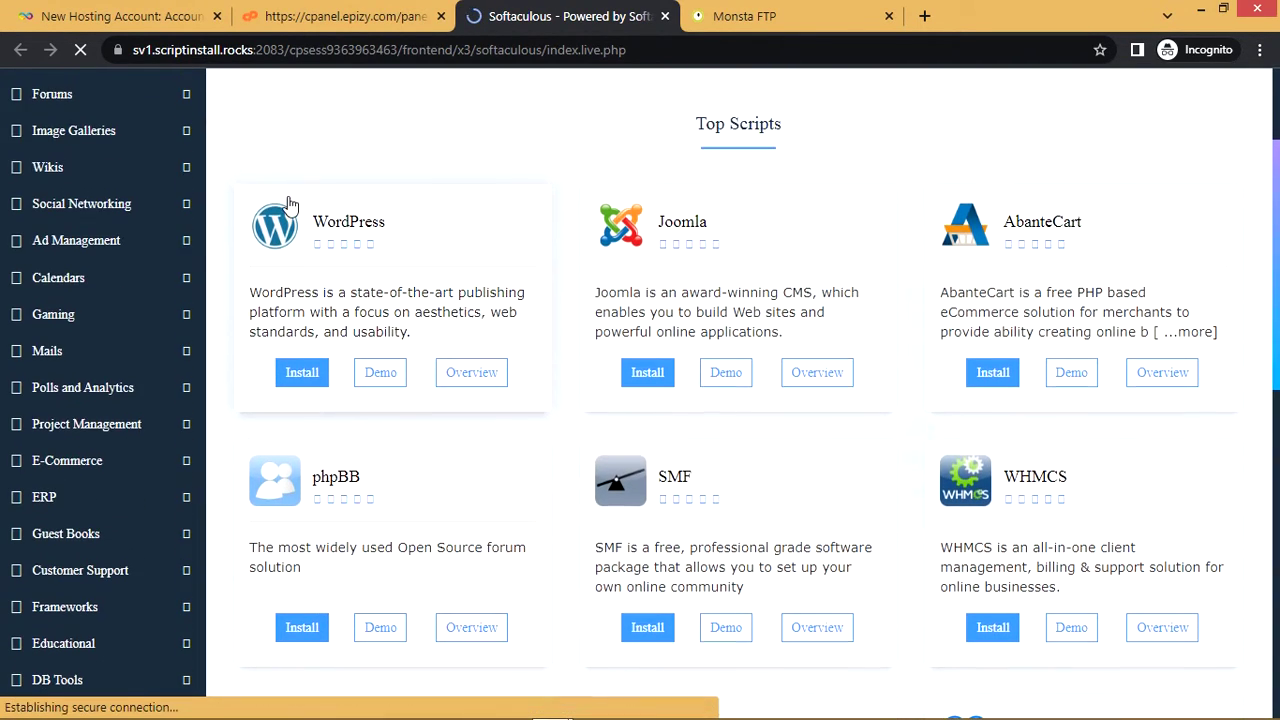
{"action": "scroll", "coordinate": [603, 383], "scroll_direction": "down", "scroll_amount": 2}
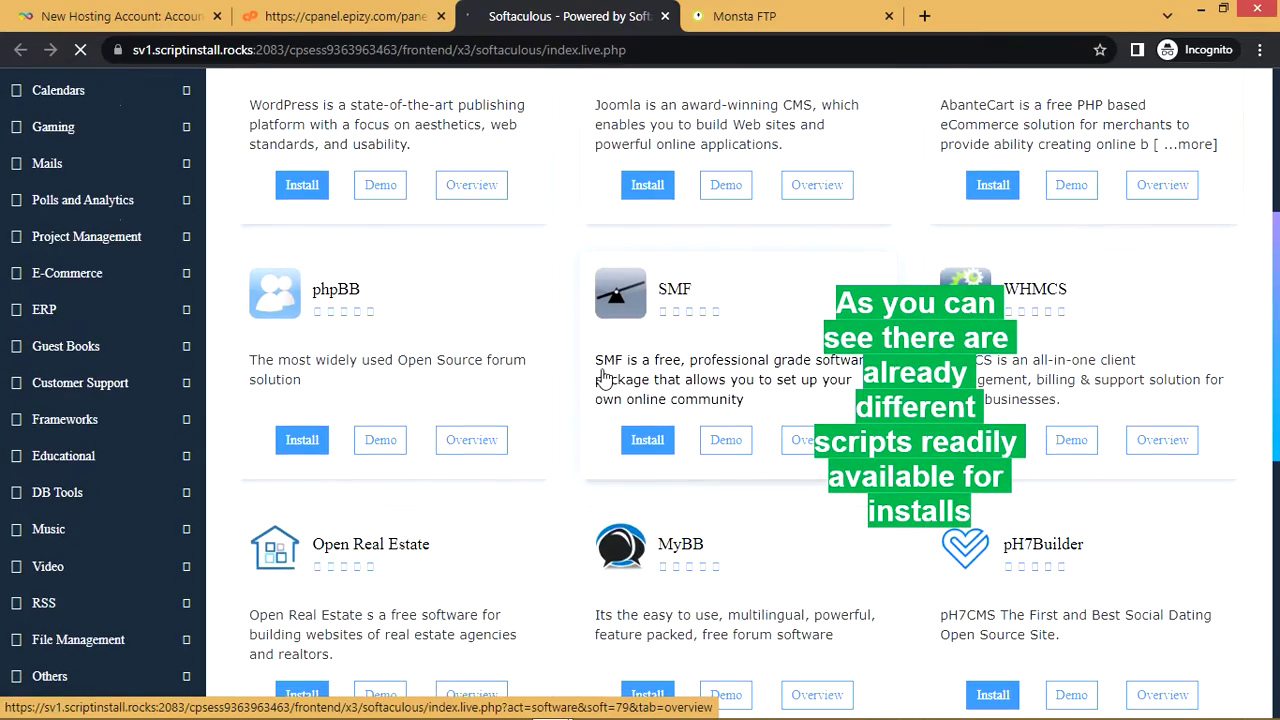
{"action": "scroll", "coordinate": [551, 449], "scroll_direction": "down", "scroll_amount": 5}
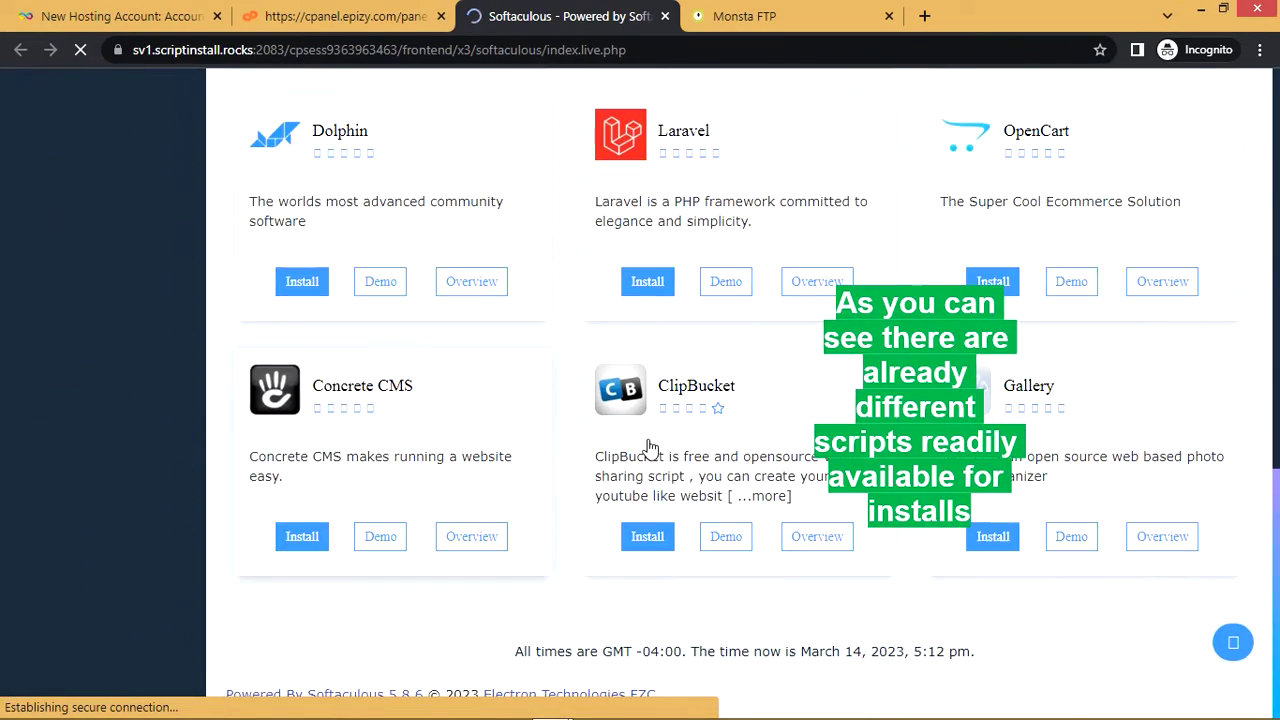
{"action": "scroll", "coordinate": [735, 470], "scroll_direction": "up", "scroll_amount": 4}
{"action": "scroll", "coordinate": [597, 373], "scroll_direction": "up", "scroll_amount": 1}
{"action": "scroll", "coordinate": [646, 337], "scroll_direction": "up", "scroll_amount": 4}
{"action": "scroll", "coordinate": [678, 346], "scroll_direction": "down", "scroll_amount": 4}
{"action": "scroll", "coordinate": [678, 346], "scroll_direction": "up", "scroll_amount": 5}
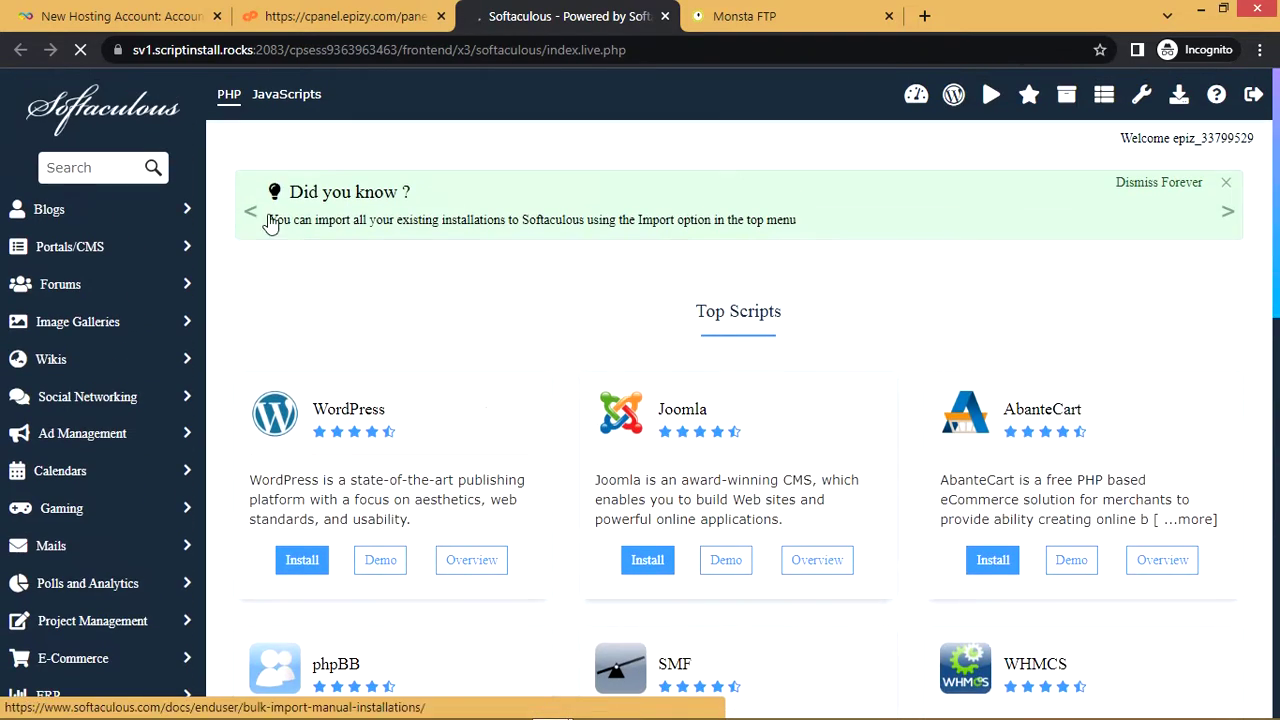
Switch to the control panel tab and look over its page
{"action": "left_click", "coordinate": [315, 16]}
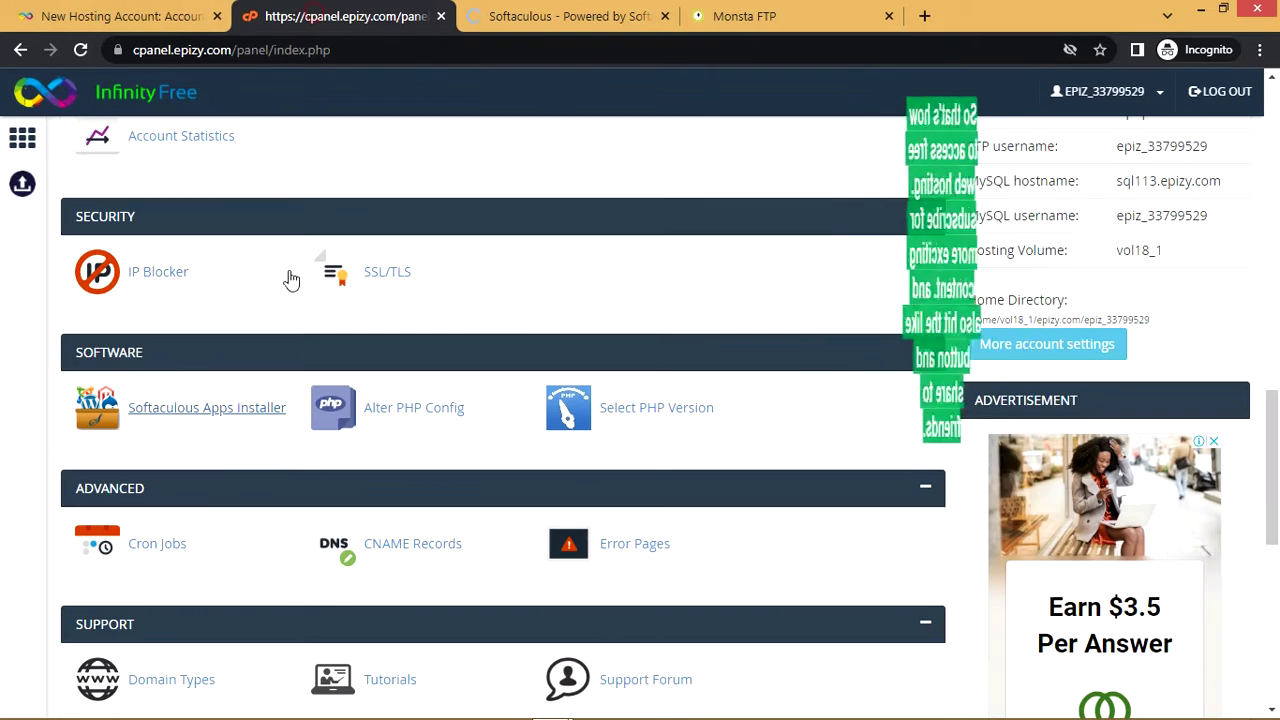
{"action": "scroll", "coordinate": [311, 353], "scroll_direction": "down", "scroll_amount": 2}
{"action": "scroll", "coordinate": [311, 353], "scroll_direction": "up", "scroll_amount": 1}
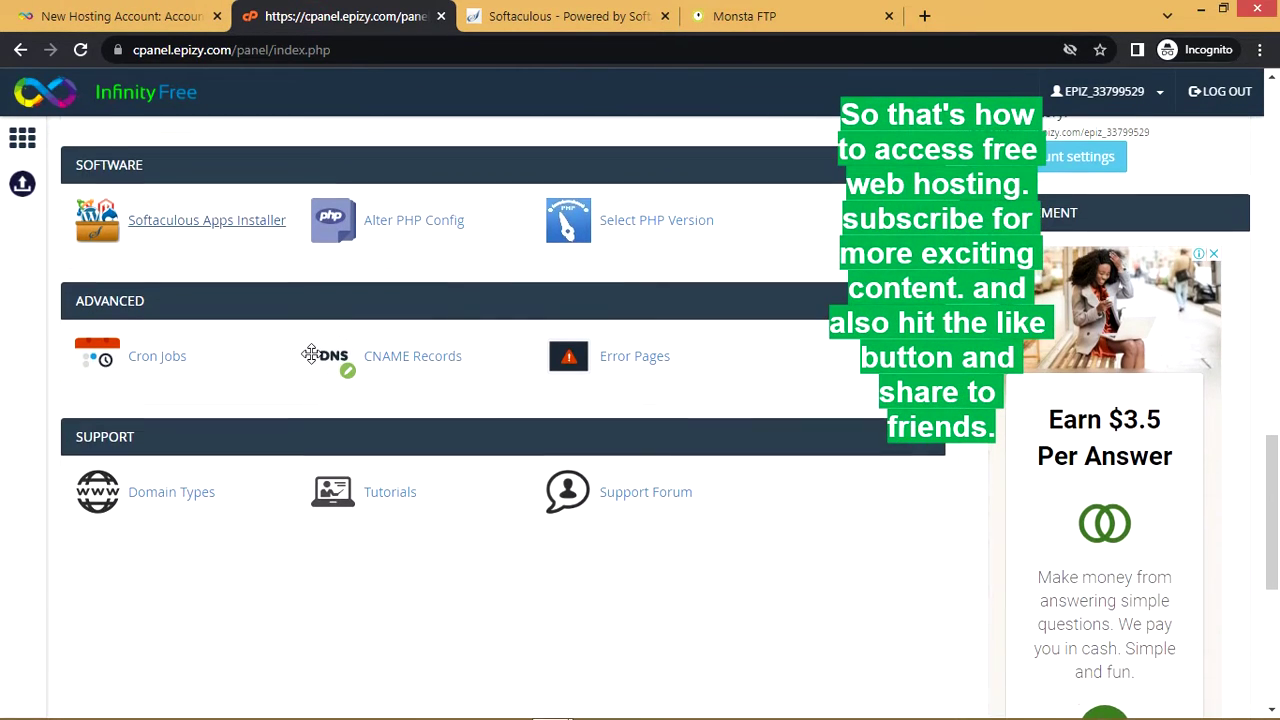
{"action": "scroll", "coordinate": [313, 363], "scroll_direction": "down", "scroll_amount": 4}
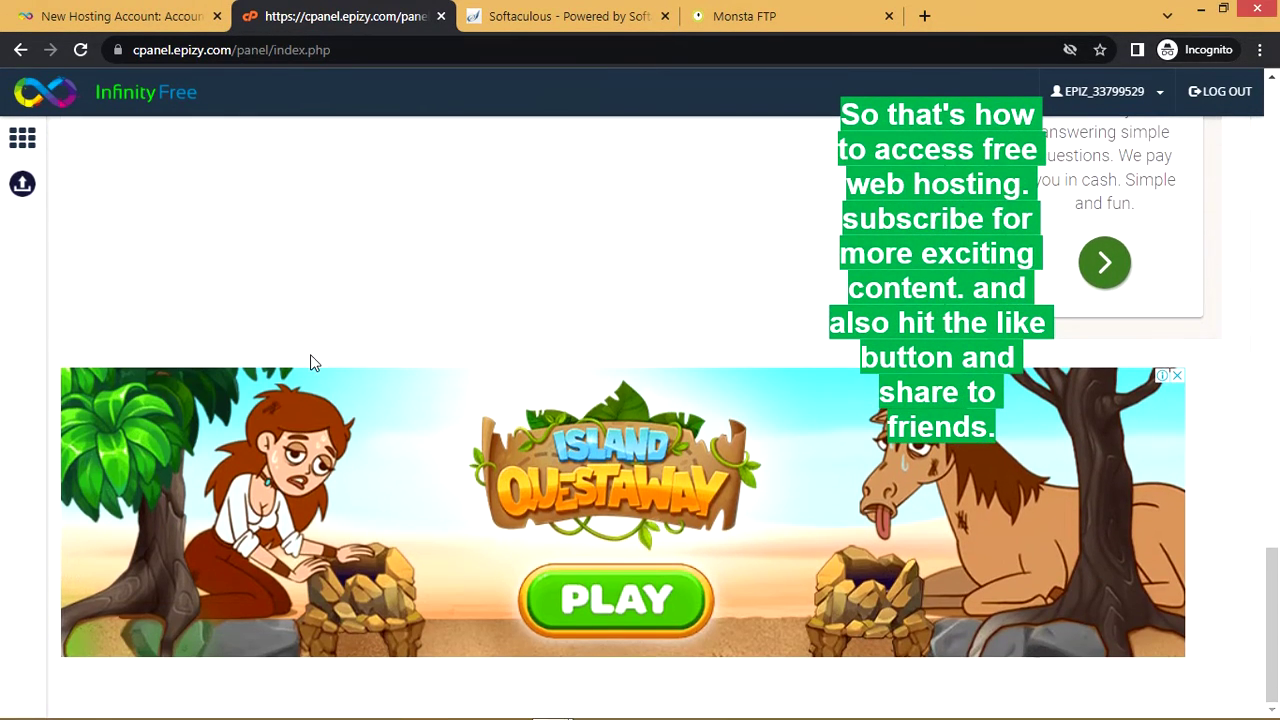
{"action": "scroll", "coordinate": [313, 363], "scroll_direction": "up", "scroll_amount": 3}
{"action": "scroll", "coordinate": [310, 363], "scroll_direction": "up", "scroll_amount": 10}
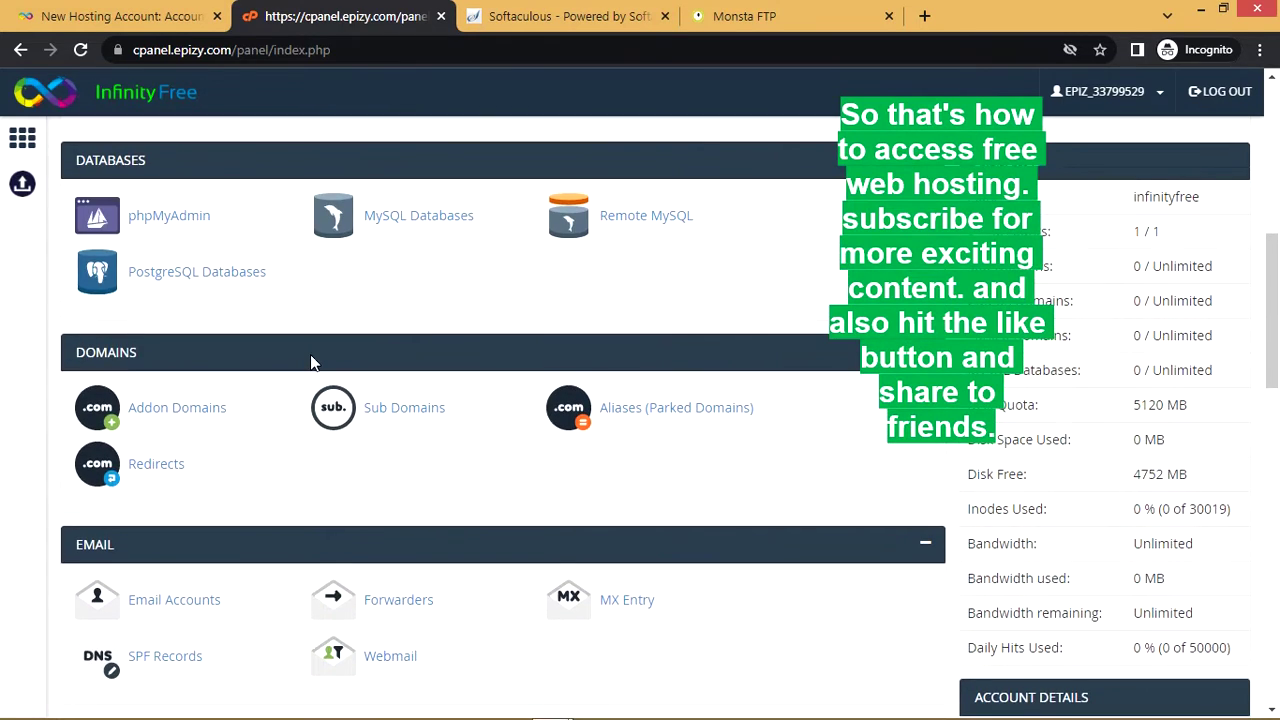
{"action": "scroll", "coordinate": [310, 355], "scroll_direction": "up", "scroll_amount": 3}
{"action": "scroll", "coordinate": [337, 368], "scroll_direction": "up", "scroll_amount": 2}
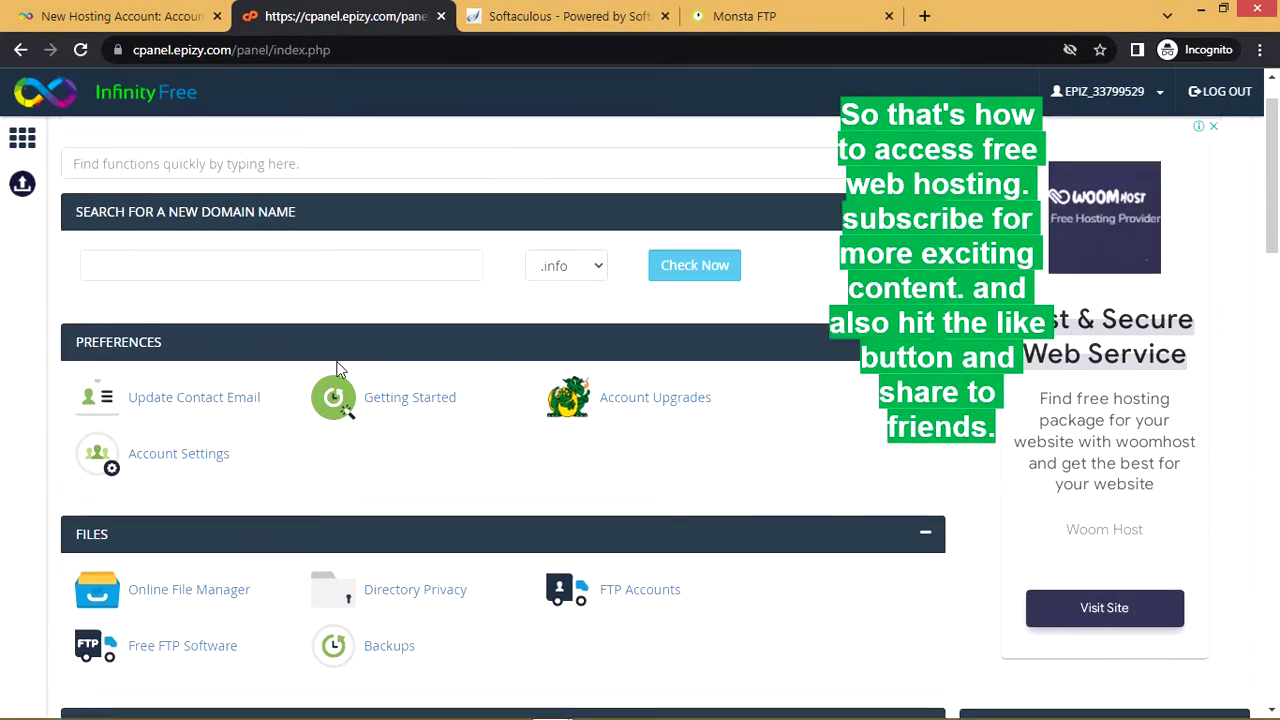
Finish Step 3 of the new hosting account wizard, review the Active account, and add a blank tab
{"action": "left_click", "coordinate": [115, 28]}
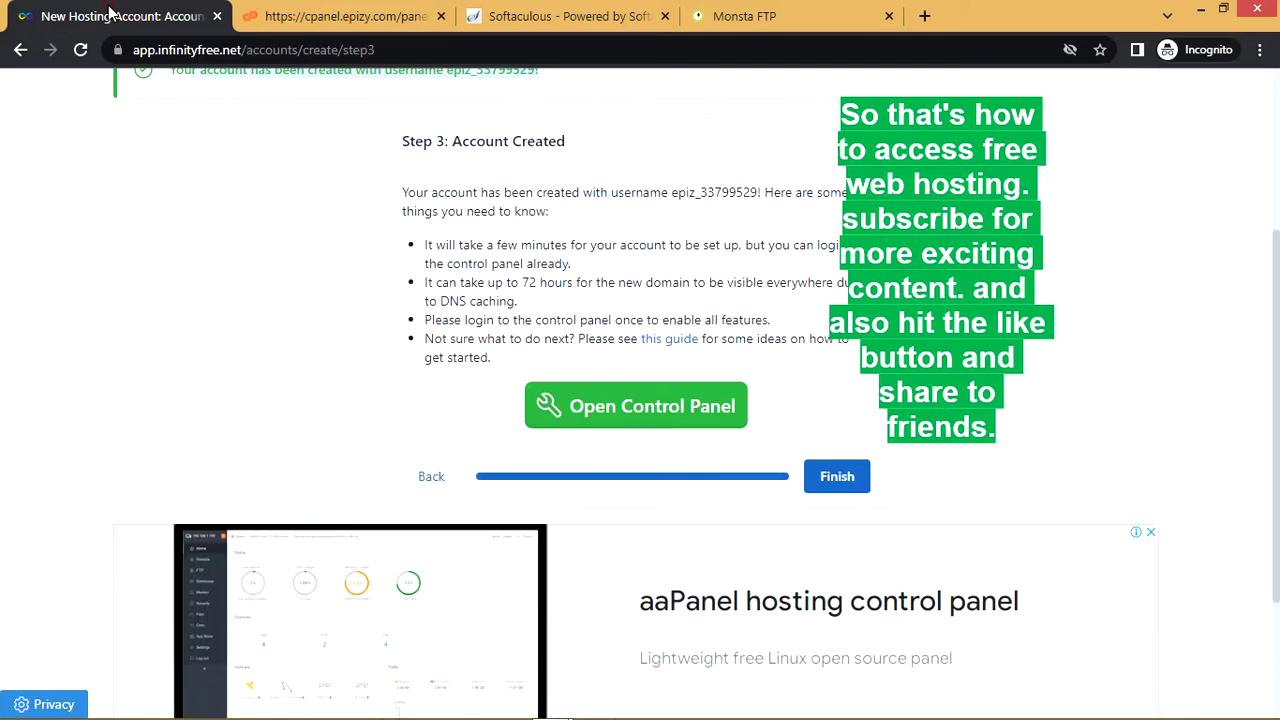
{"action": "scroll", "coordinate": [334, 383], "scroll_direction": "down", "scroll_amount": 2}
{"action": "scroll", "coordinate": [336, 387], "scroll_direction": "up", "scroll_amount": 4}
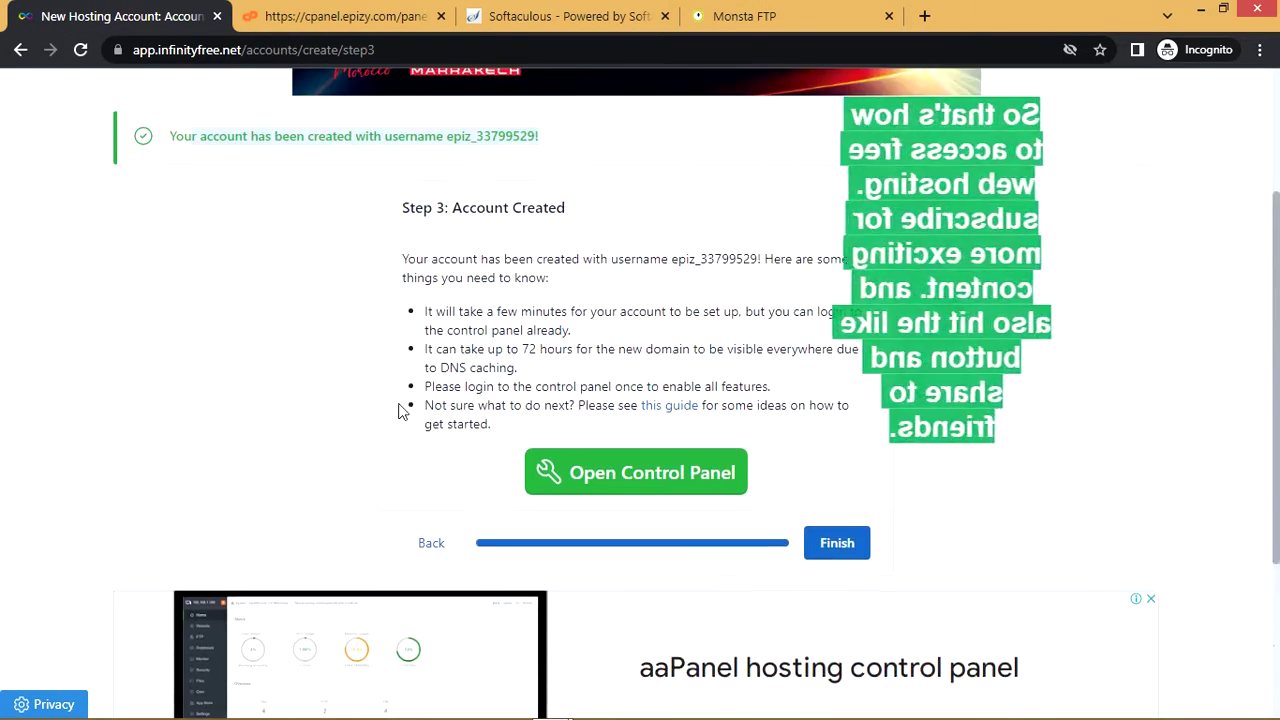
{"action": "left_click", "coordinate": [845, 661]}
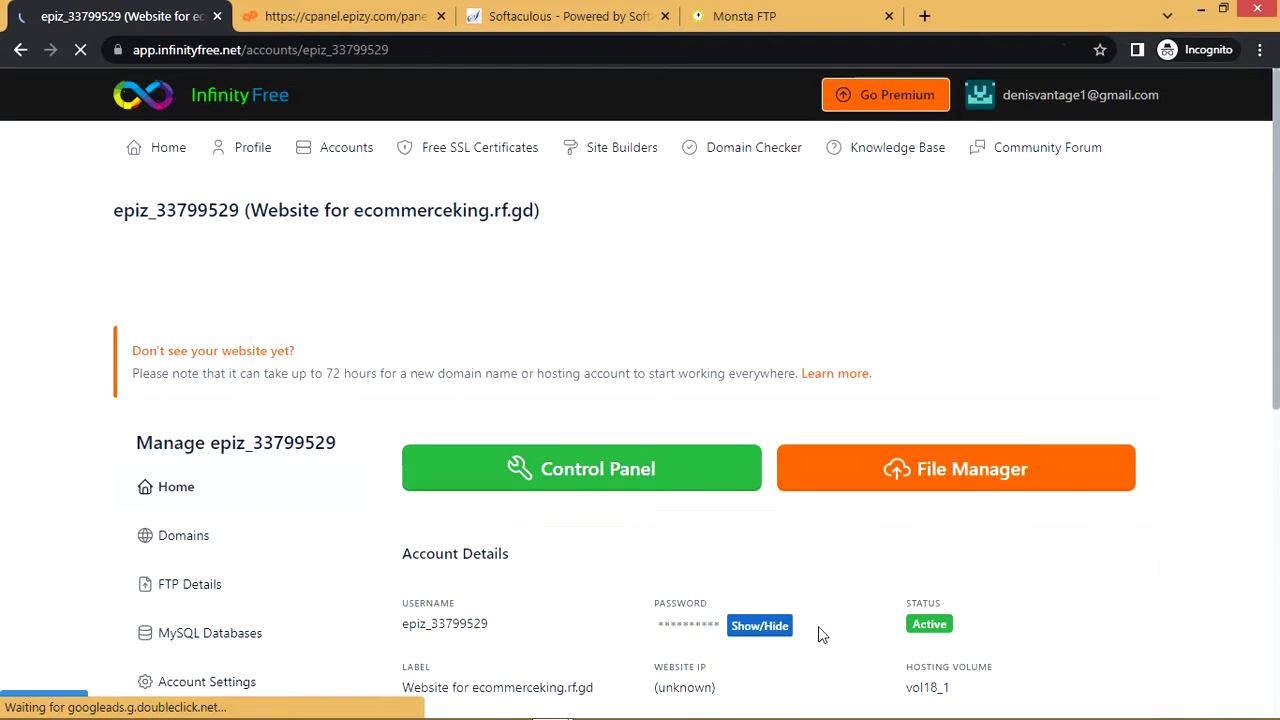
{"action": "scroll", "coordinate": [818, 626], "scroll_direction": "down", "scroll_amount": 3}
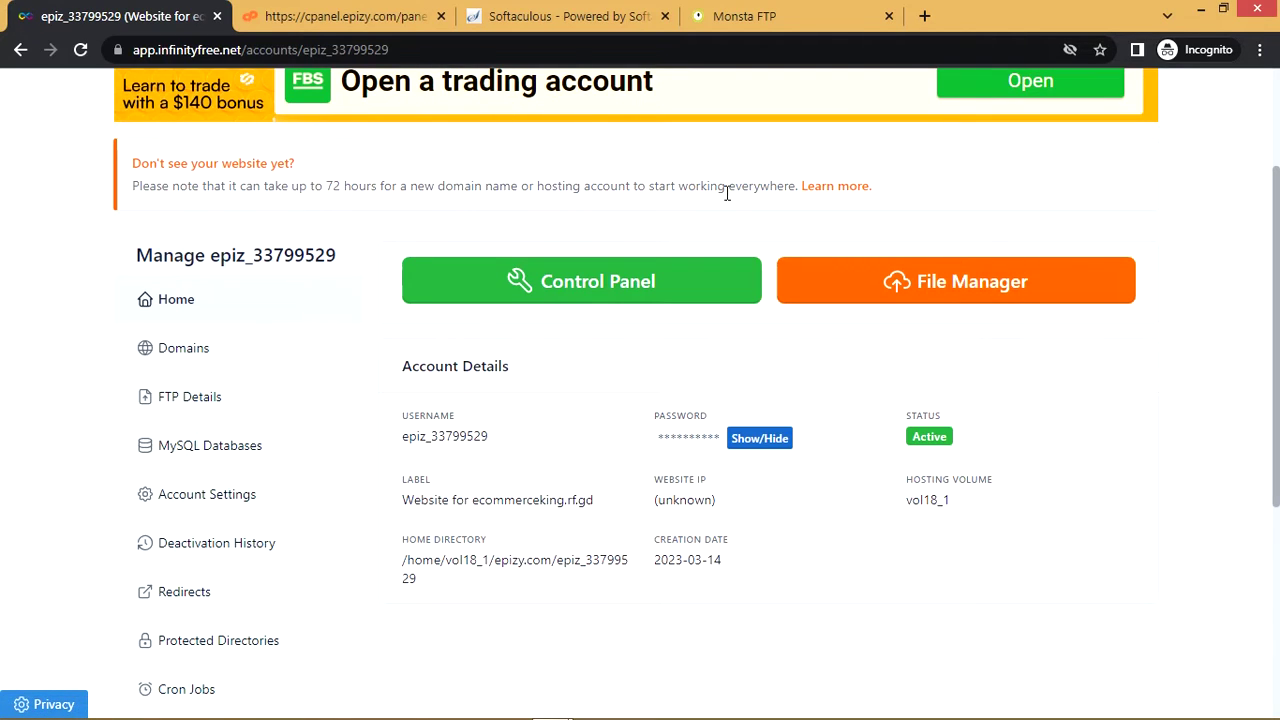
{"action": "left_click", "coordinate": [924, 16]}
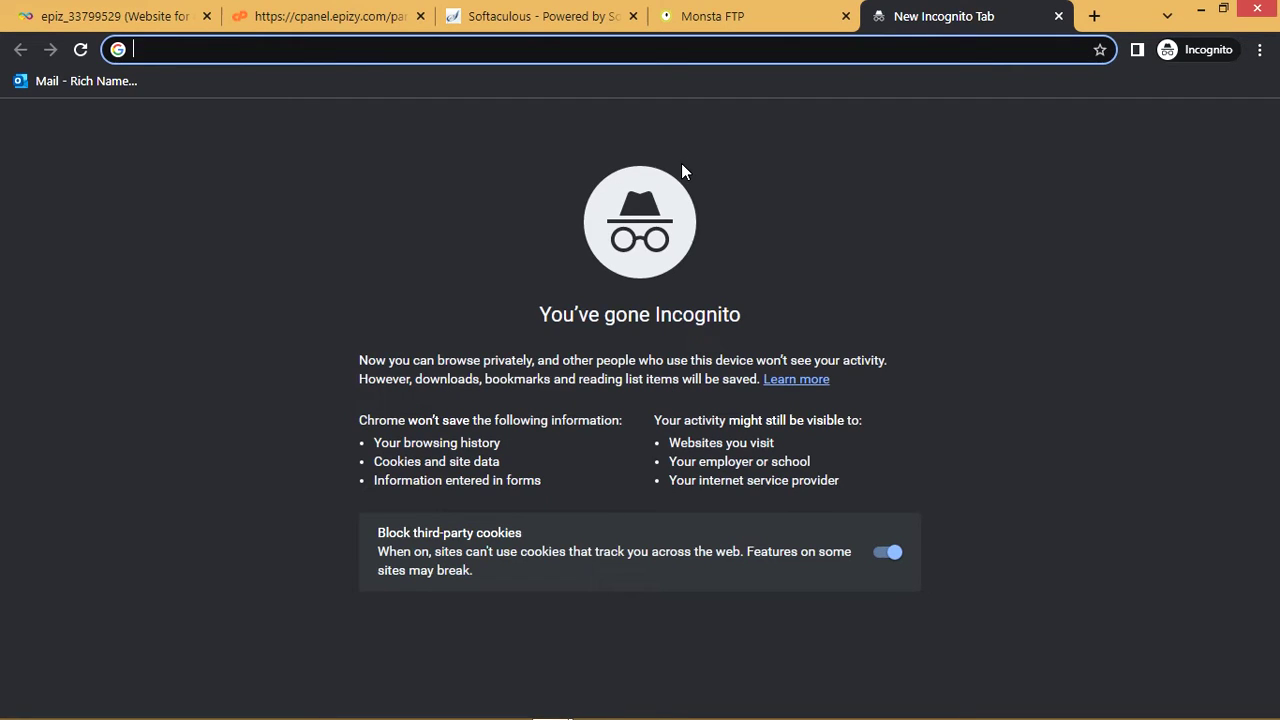
{"action": "type", "text": "ww."}
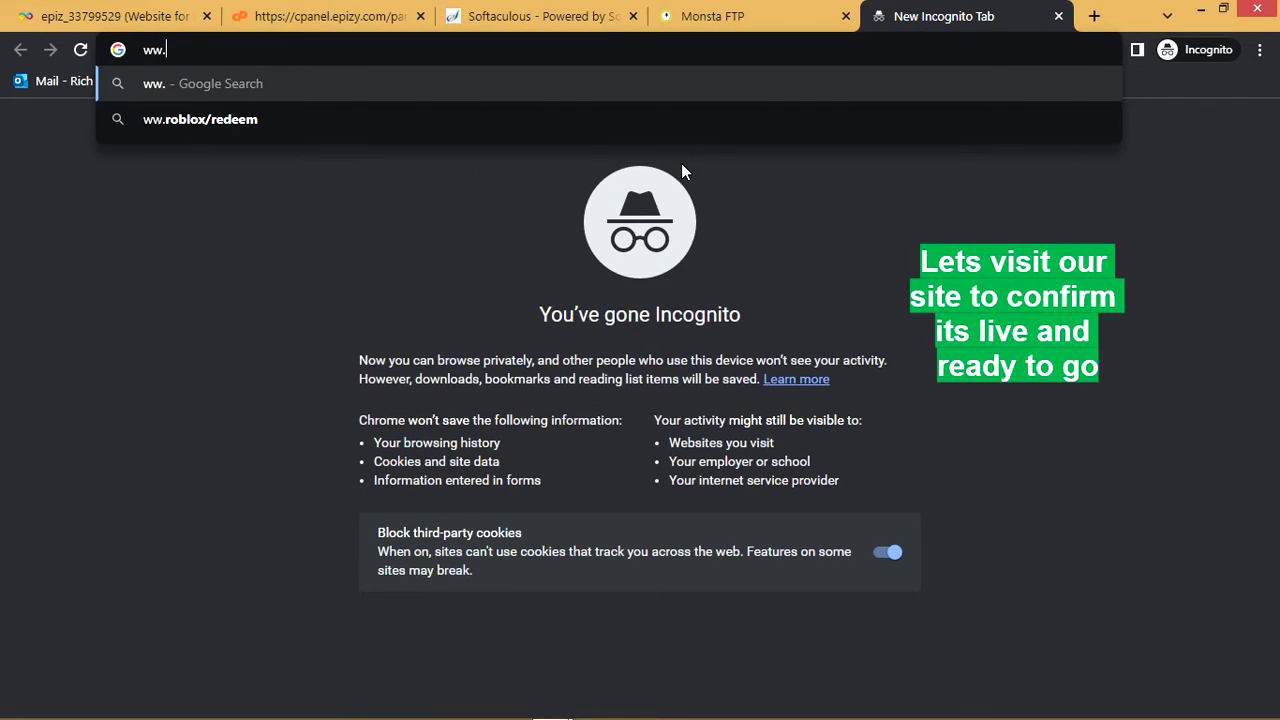
{"action": "key", "text": "BackSpace"}
{"action": "type", "text": "w."}
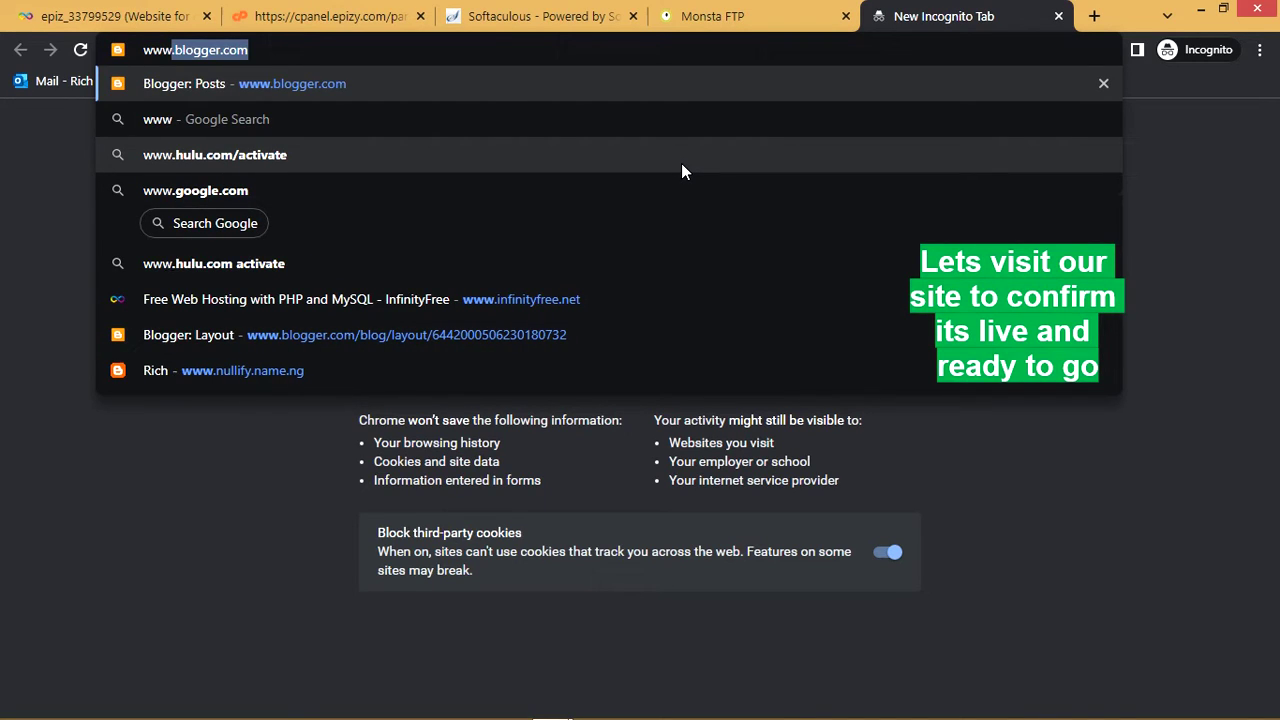
{"action": "type", "text": "ecomm"}
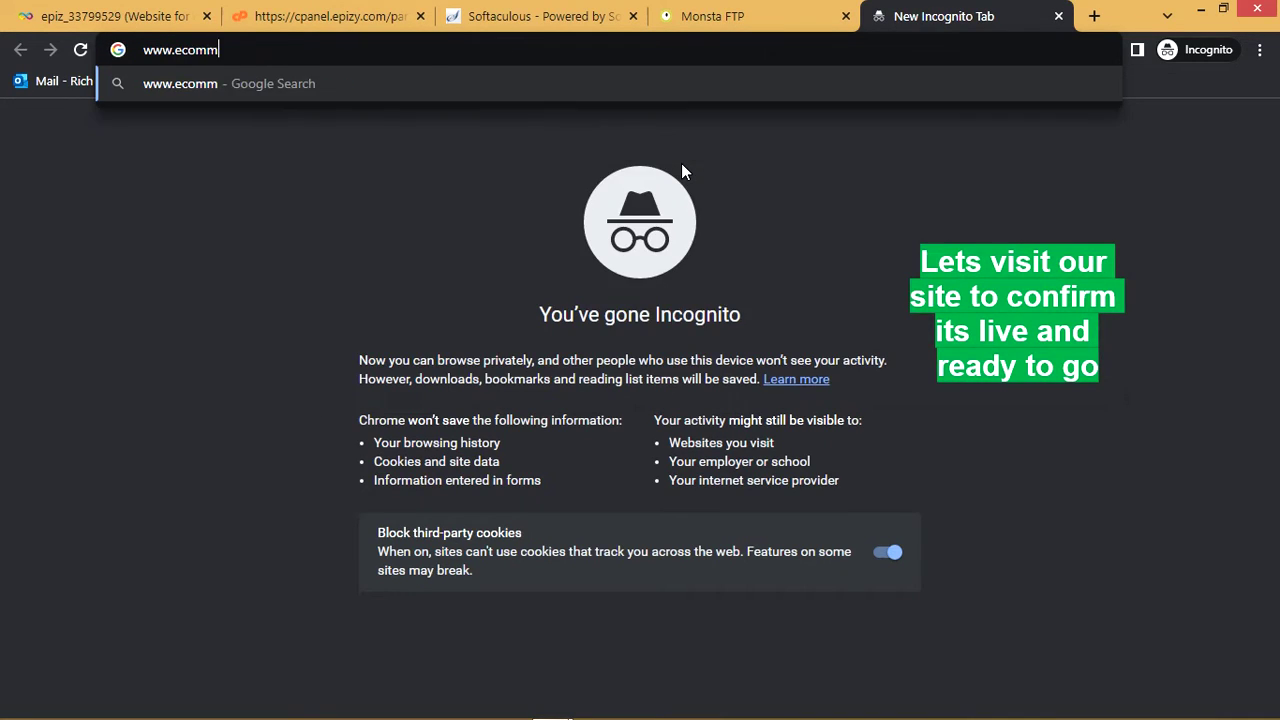
{"action": "type", "text": "ercekin"}
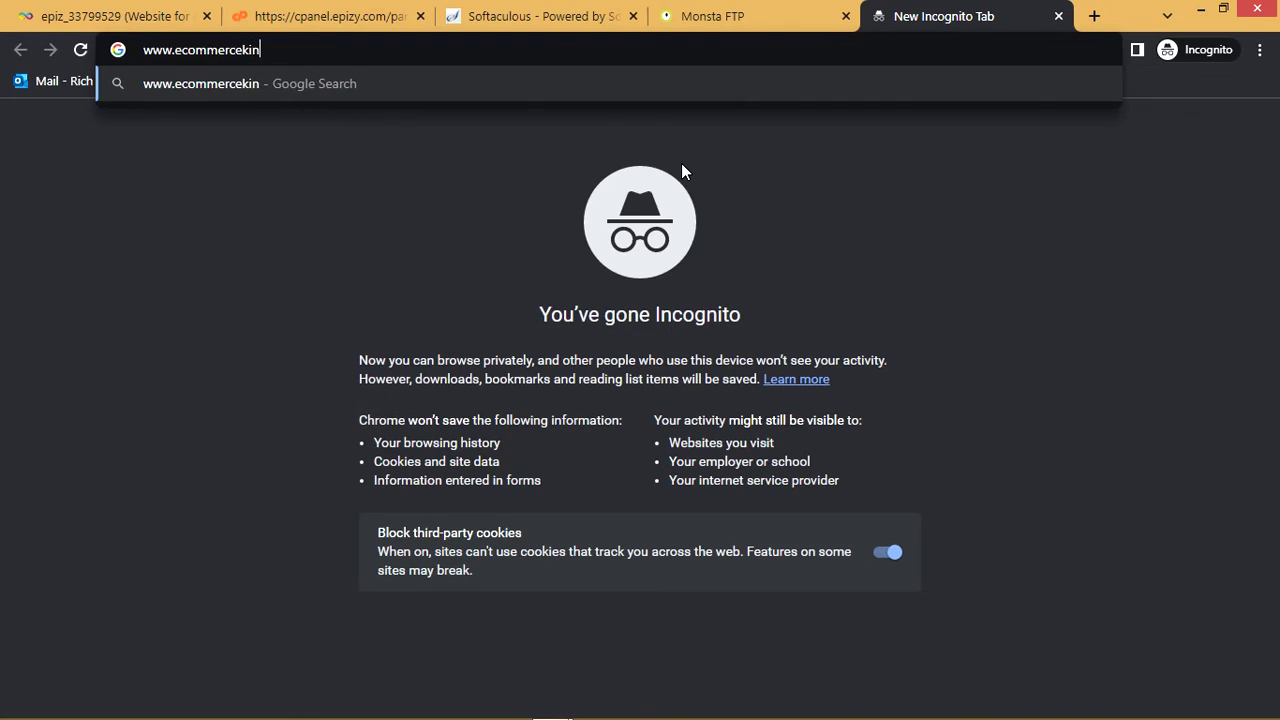
{"action": "type", "text": "g.rf.gd"}
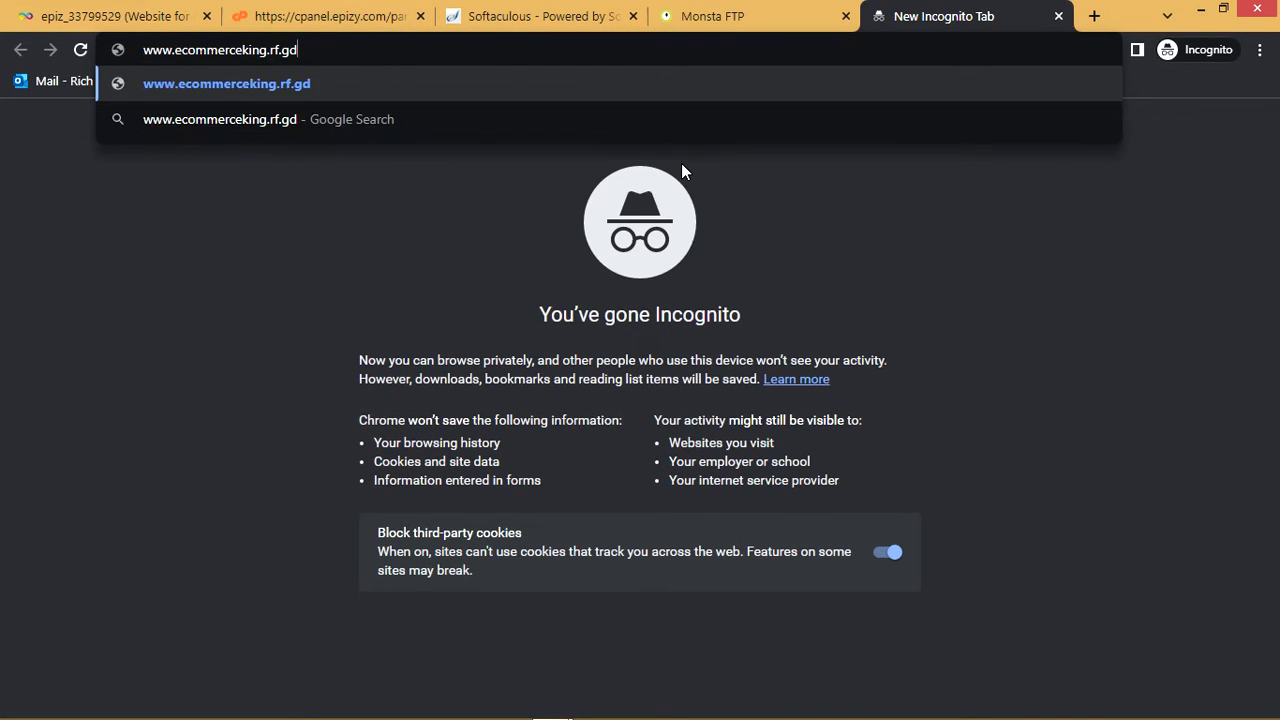
{"action": "key", "text": "Return"}
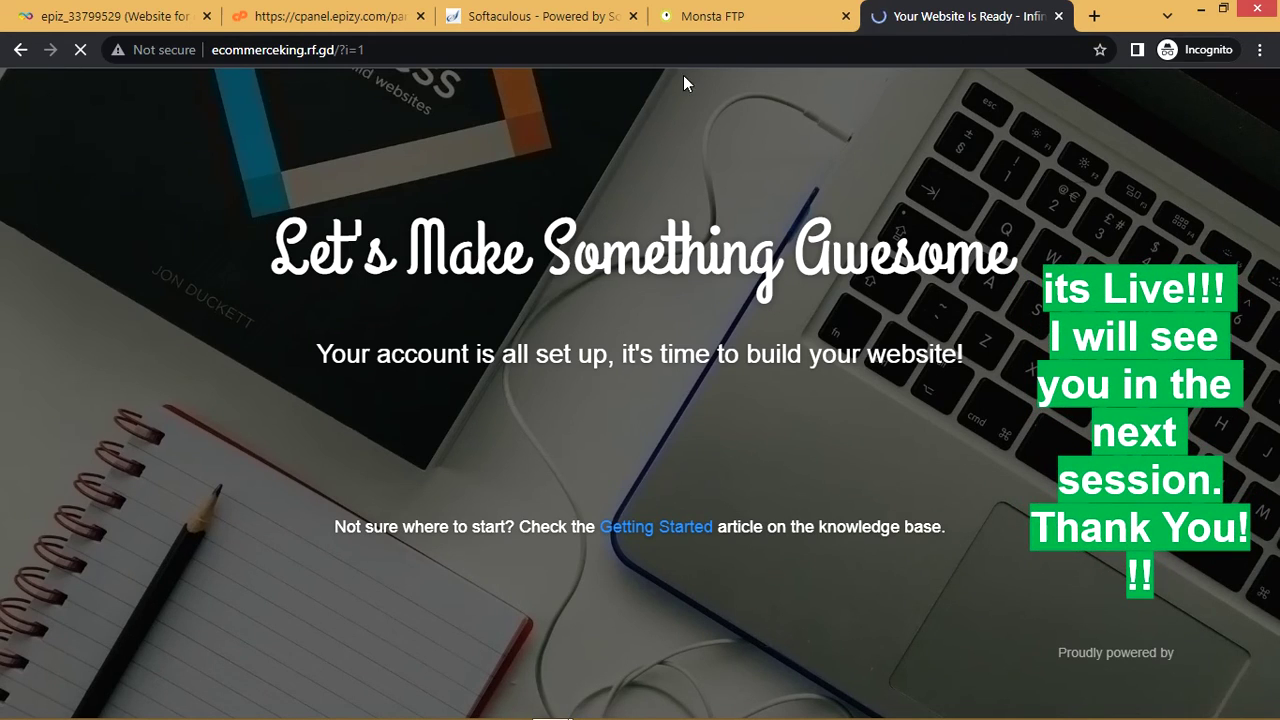
{"action": "left_click", "coordinate": [713, 18]}
{"action": "left_click", "coordinate": [554, 8]}
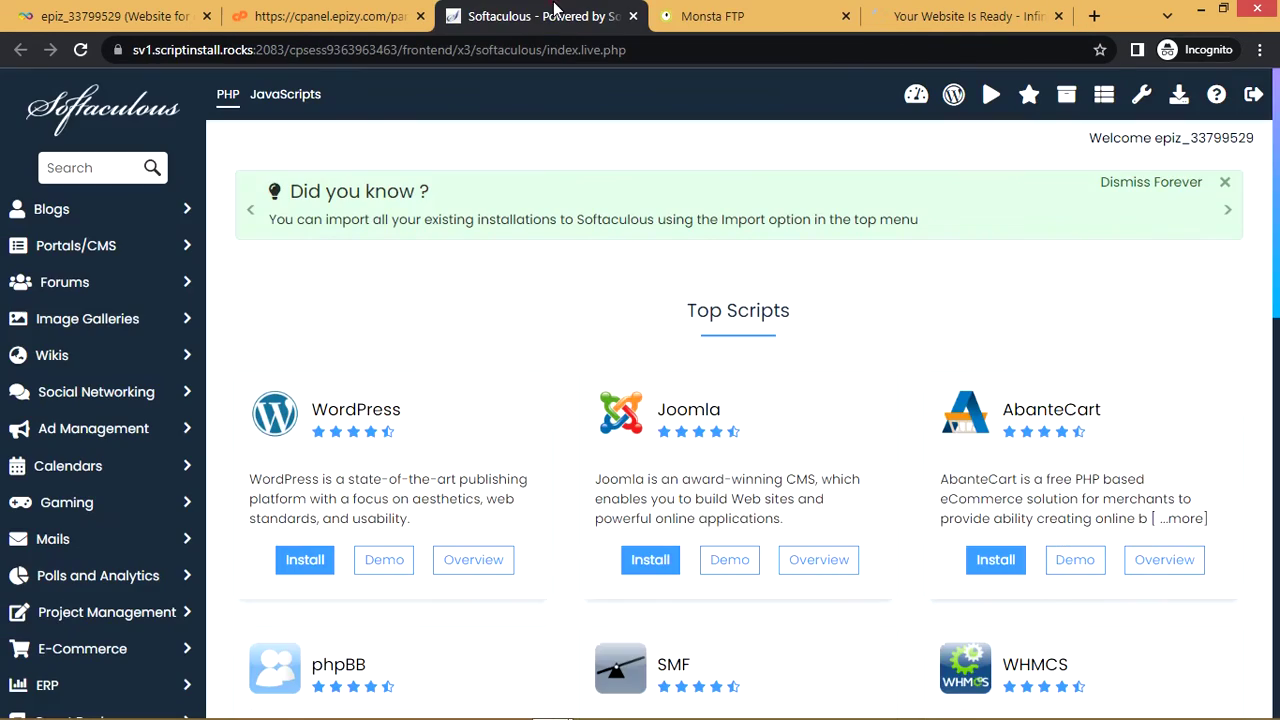